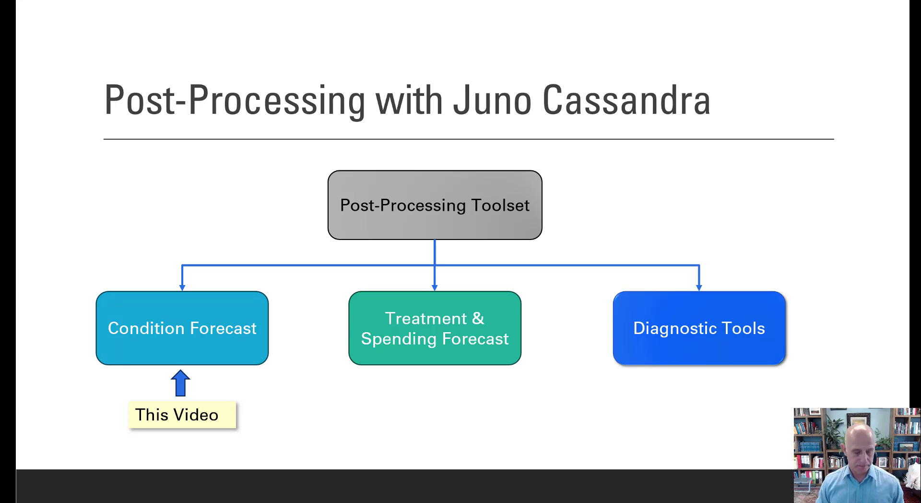
- Switch to File Explorer and review the contents of the cassandra folder inside the tutorial1 project
{"action": "key", "text": "alt+Tab"}
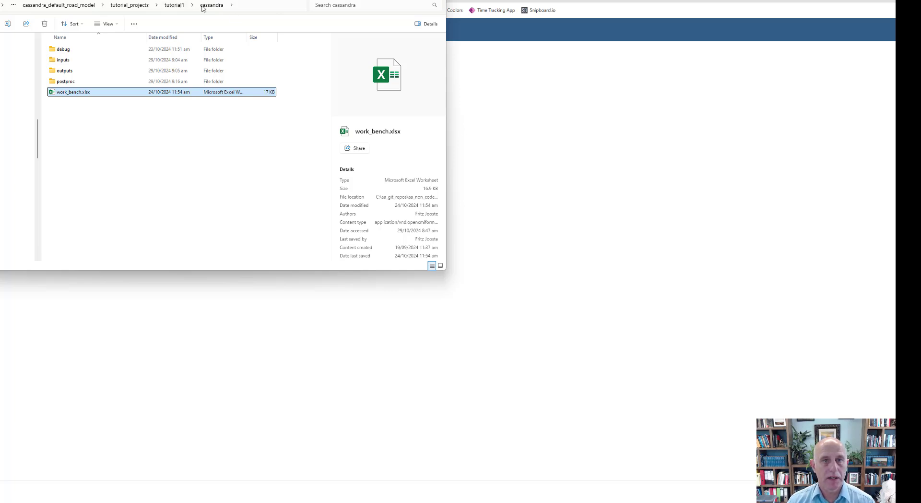
{"action": "left_click", "coordinate": [172, 7]}
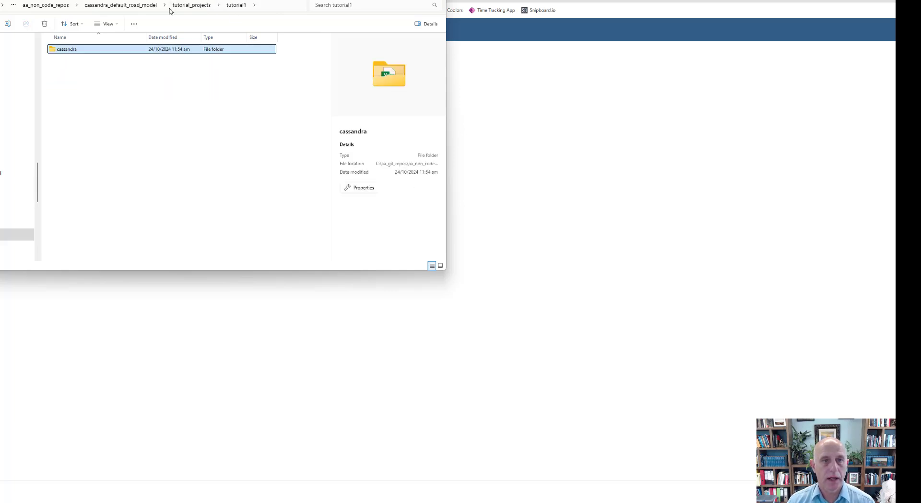
{"action": "double_click", "coordinate": [65, 52]}
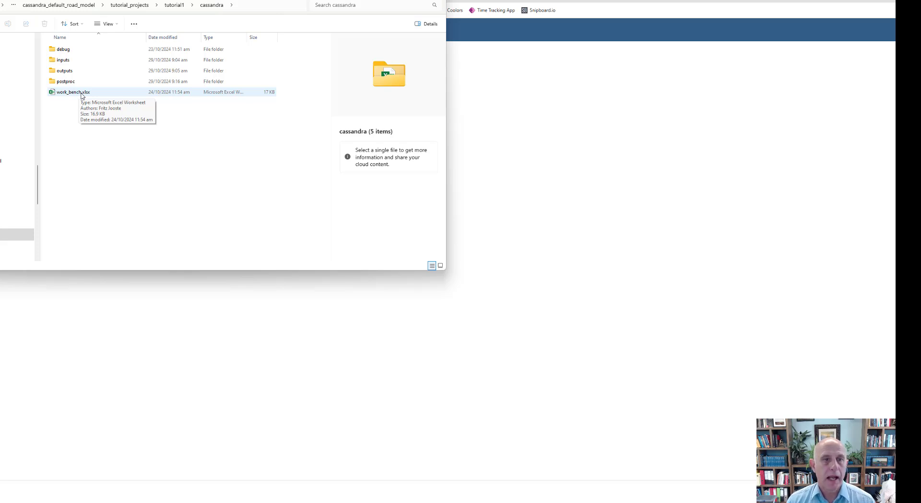
{"action": "left_click", "coordinate": [175, 5]}
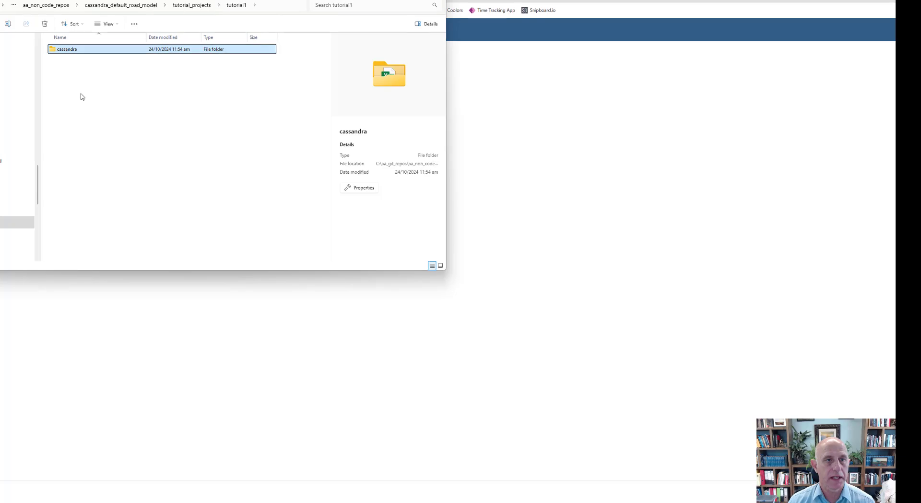
- Switch to the browser and open the Tutorial Data page in the Getting Started section of the Juno Cassandra documentation
{"action": "key", "text": "alt+Tab"}
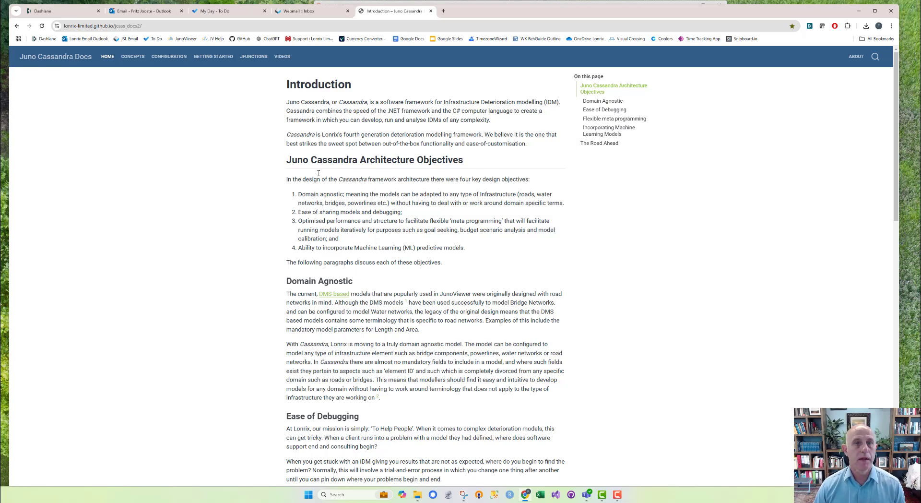
{"action": "left_click", "coordinate": [221, 58]}
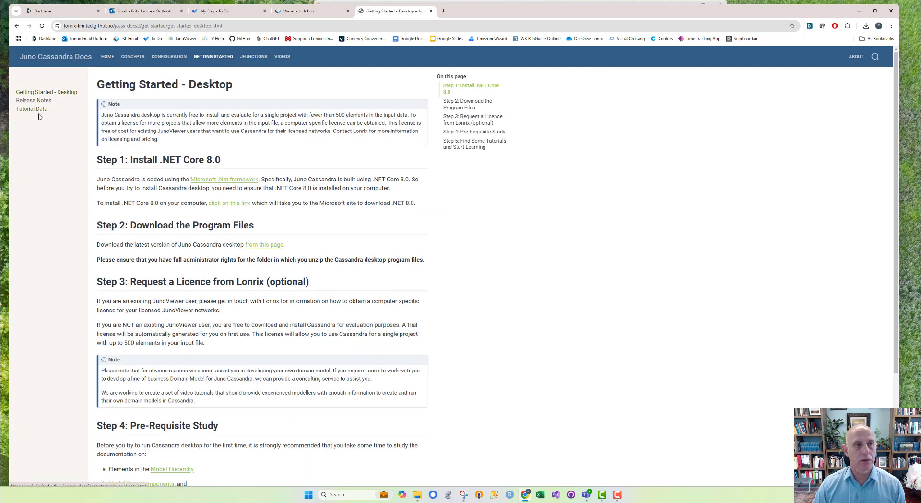
{"action": "left_click", "coordinate": [33, 109]}
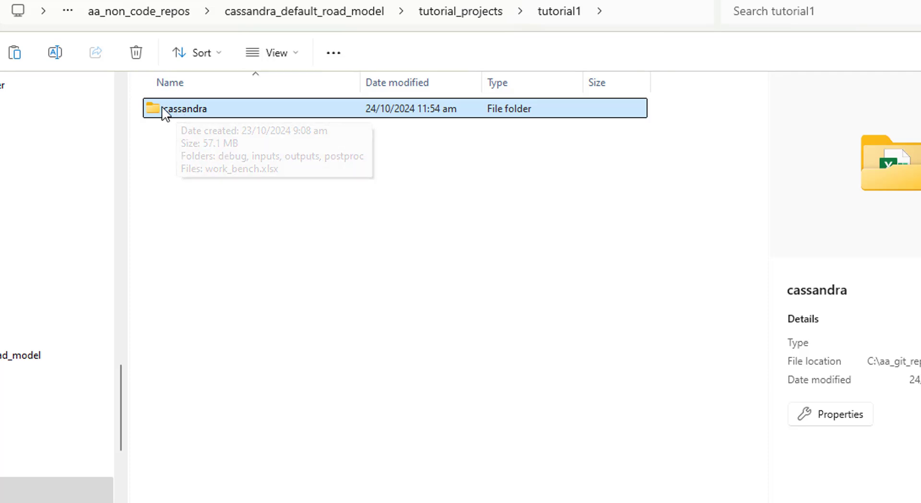
- Open the outputs folder of tutorial1's cassandra project in File Explorer and look through its CSV result files
{"action": "double_click", "coordinate": [177, 114]}
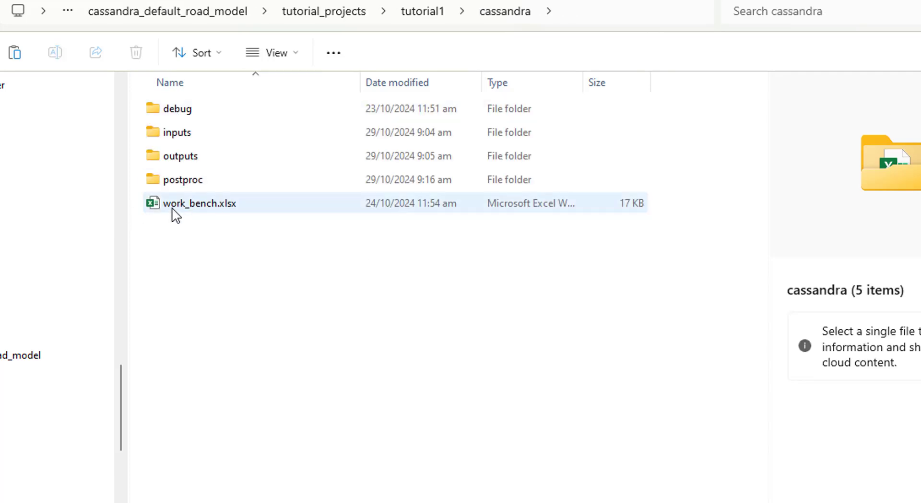
{"action": "left_click", "coordinate": [204, 208]}
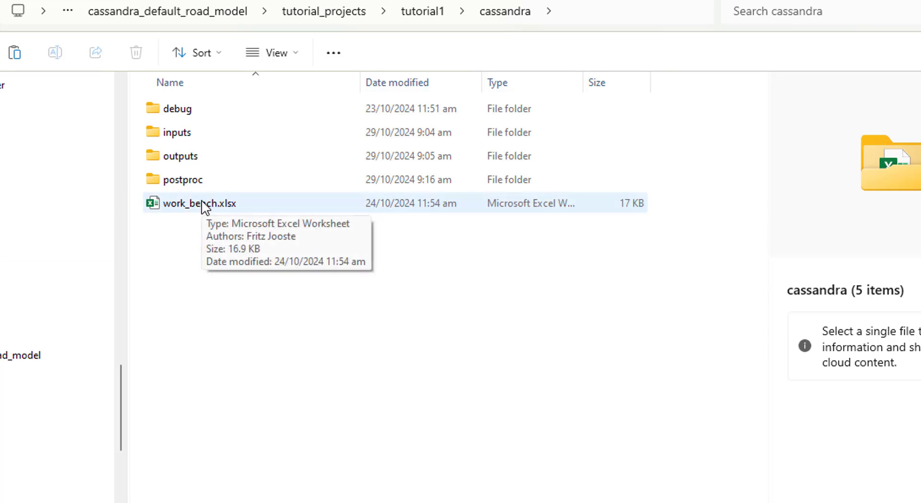
{"action": "double_click", "coordinate": [183, 160]}
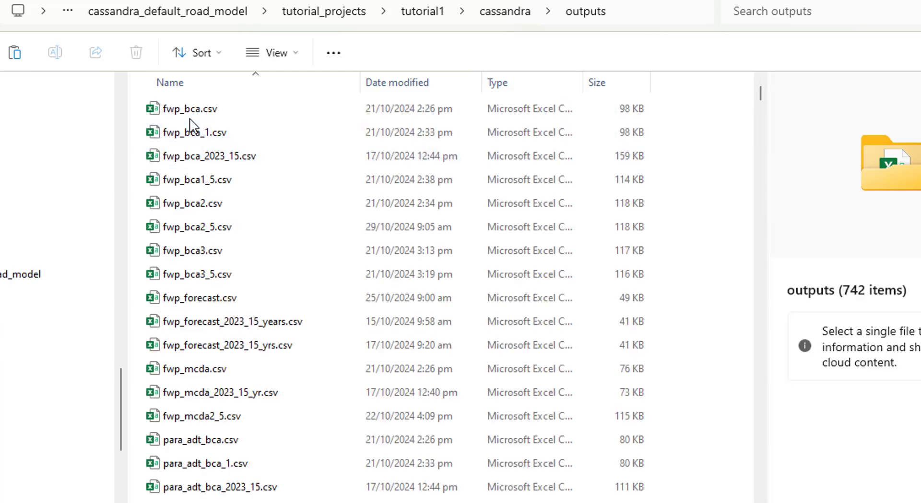
{"action": "scroll", "coordinate": [196, 139], "scroll_direction": "down", "scroll_amount": 7}
{"action": "scroll", "coordinate": [205, 154], "scroll_direction": "down", "scroll_amount": 7}
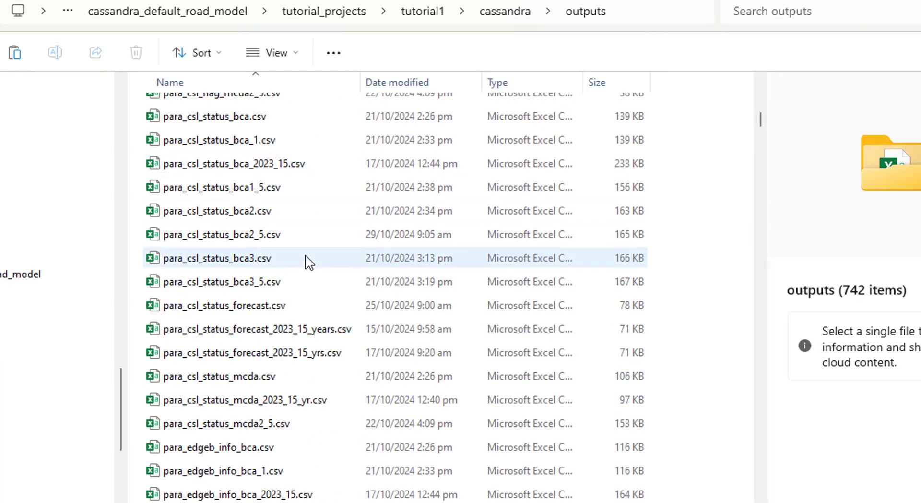
{"action": "scroll", "coordinate": [331, 254], "scroll_direction": "down", "scroll_amount": 4}
{"action": "scroll", "coordinate": [263, 251], "scroll_direction": "up", "scroll_amount": 11}
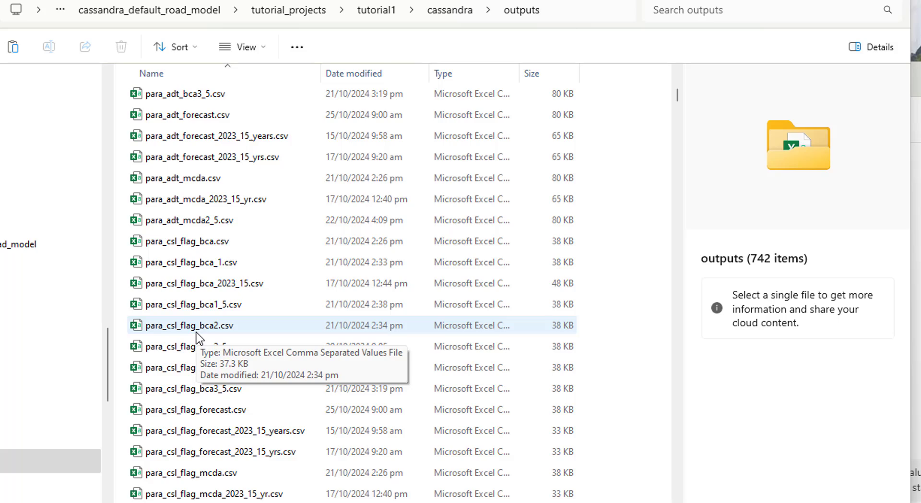
- Find the rut parameter outputs in the outputs folder and select para_rut_bca2.csv
{"action": "scroll", "coordinate": [229, 244], "scroll_direction": "down", "scroll_amount": 2}
{"action": "scroll", "coordinate": [230, 248], "scroll_direction": "down", "scroll_amount": 13}
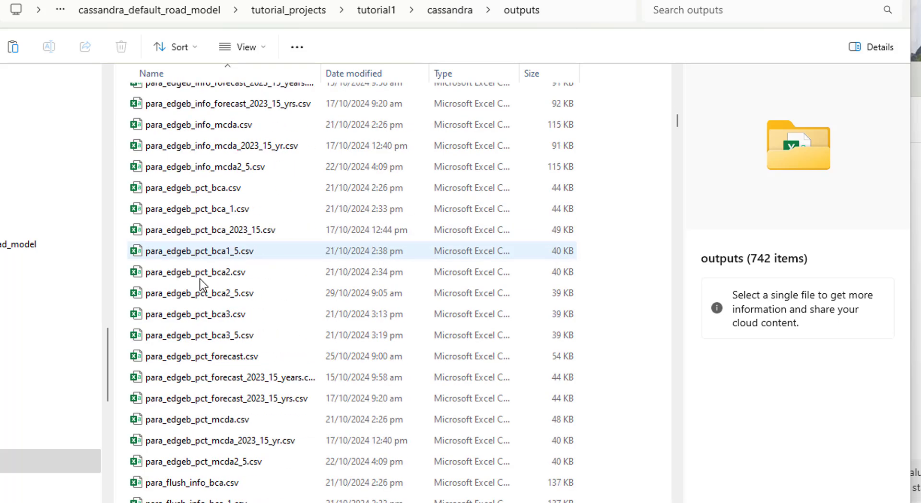
{"action": "scroll", "coordinate": [174, 294], "scroll_direction": "down", "scroll_amount": 10}
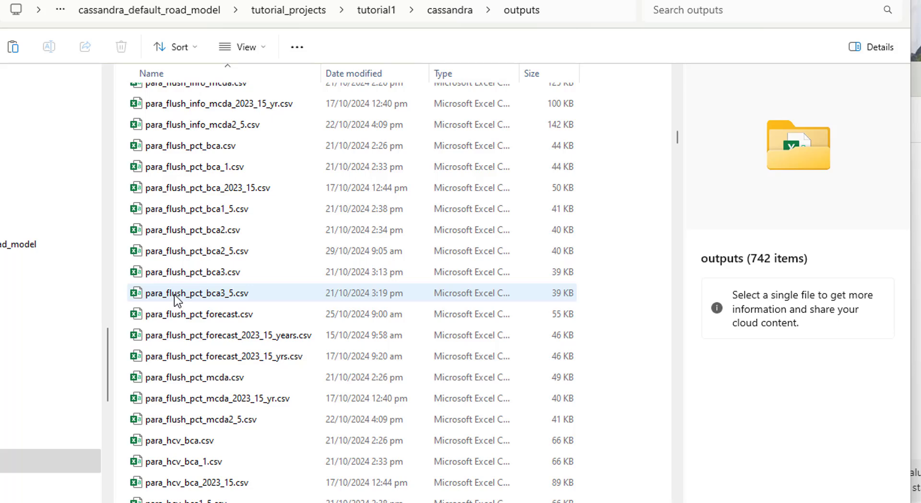
{"action": "scroll", "coordinate": [174, 295], "scroll_direction": "down", "scroll_amount": 3}
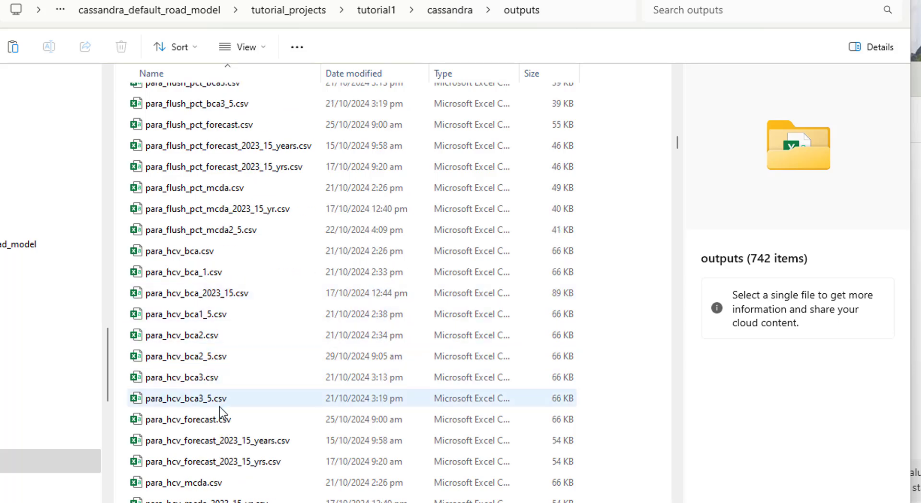
{"action": "scroll", "coordinate": [220, 402], "scroll_direction": "down", "scroll_amount": 20}
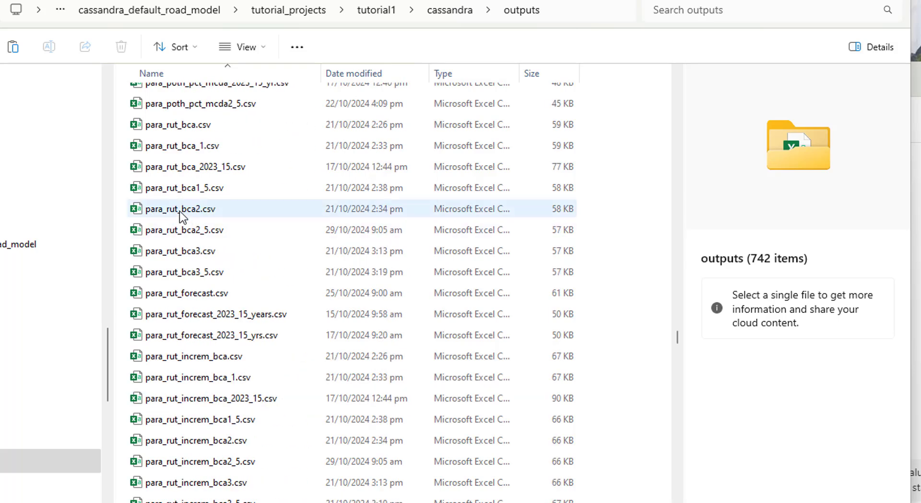
{"action": "left_click", "coordinate": [182, 213]}
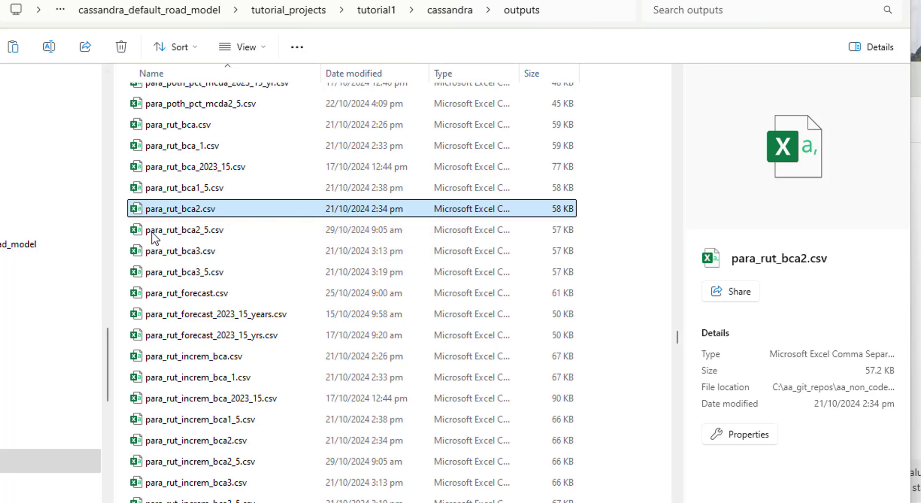
- Compare the rut output files of the bca1_5, bca2, bca2_5, bca3 and bca3_5 model runs
{"action": "left_click", "coordinate": [195, 190]}
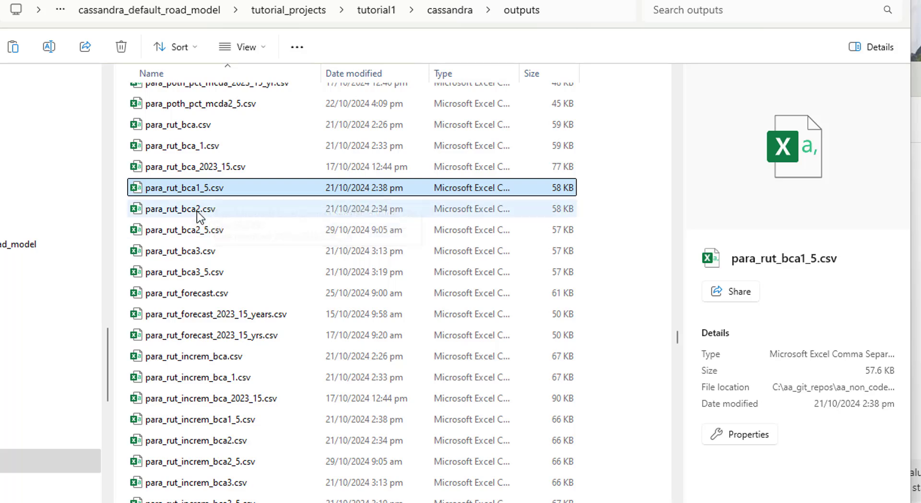
{"action": "left_click", "coordinate": [198, 209]}
{"action": "left_click", "coordinate": [207, 231]}
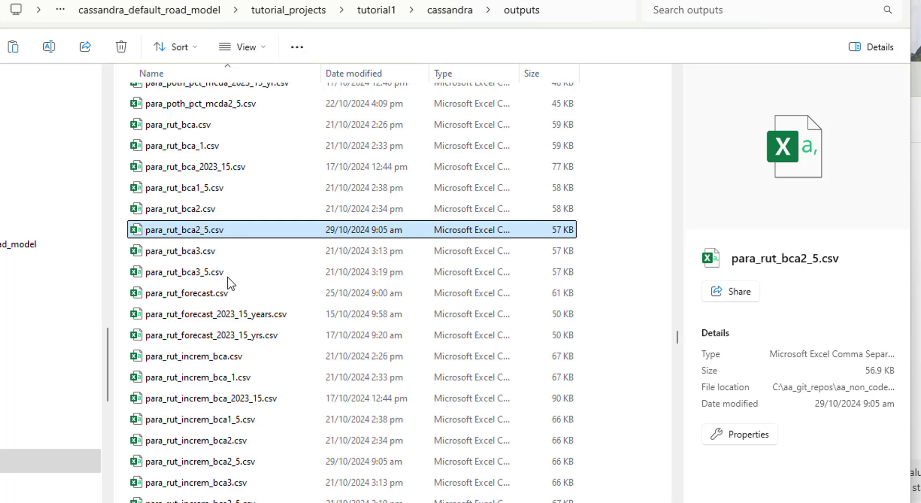
{"action": "left_click", "coordinate": [207, 251]}
{"action": "left_click", "coordinate": [204, 273]}
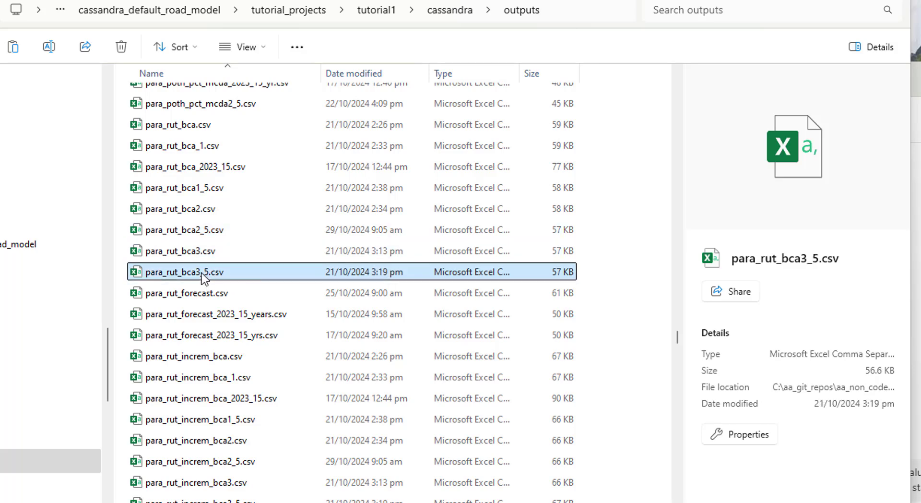
{"action": "left_click", "coordinate": [172, 211]}
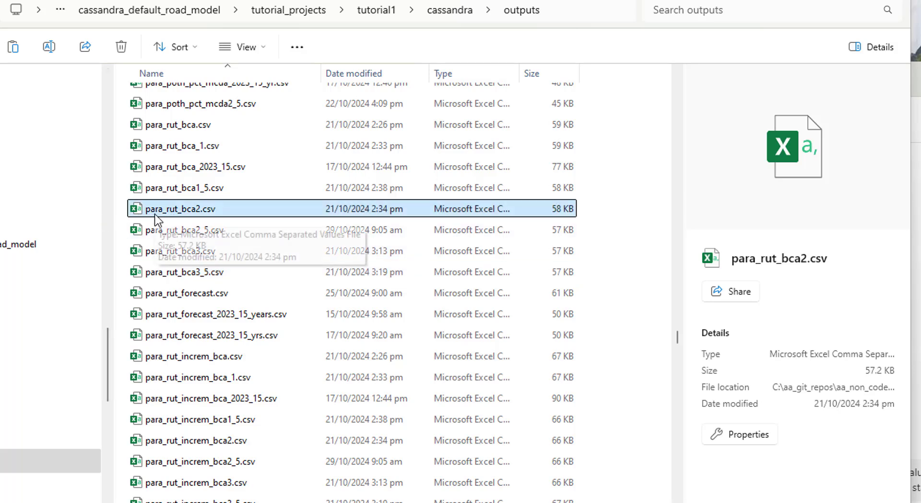
- Open para_rut_bca2.csv in Excel and examine the element information and yearly rut forecast values
{"action": "double_click", "coordinate": [182, 209]}
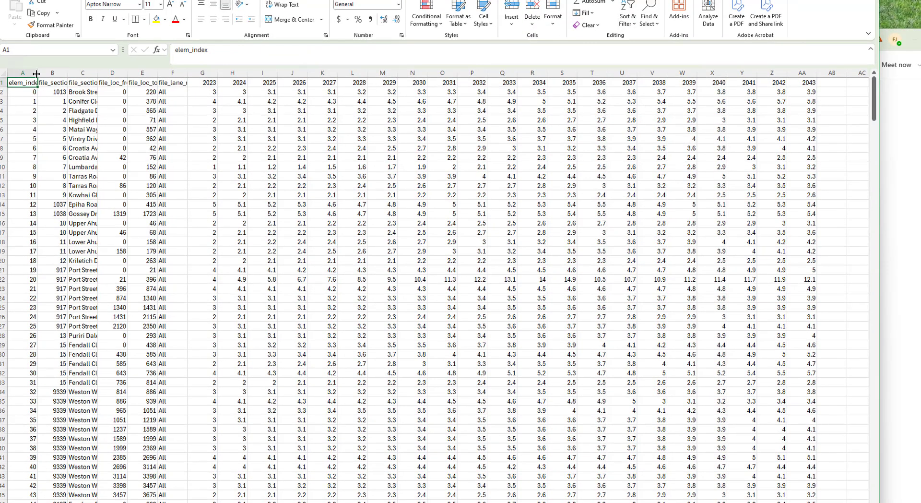
{"action": "left_click_drag", "start_coordinate": [18, 83], "coordinate": [163, 194]}
{"action": "left_click_drag", "start_coordinate": [206, 83], "coordinate": [493, 109]}
{"action": "left_click", "coordinate": [420, 102]}
{"action": "scroll", "coordinate": [432, 288], "scroll_direction": "left", "scroll_amount": 4}
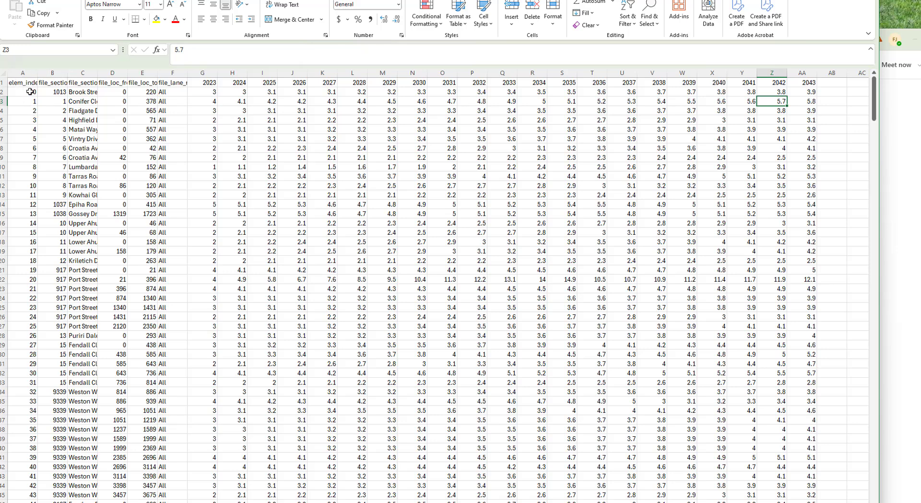
- Examine the element identification columns A to F, from elem_index to the lane column
{"action": "left_click_drag", "start_coordinate": [23, 73], "coordinate": [175, 75]}
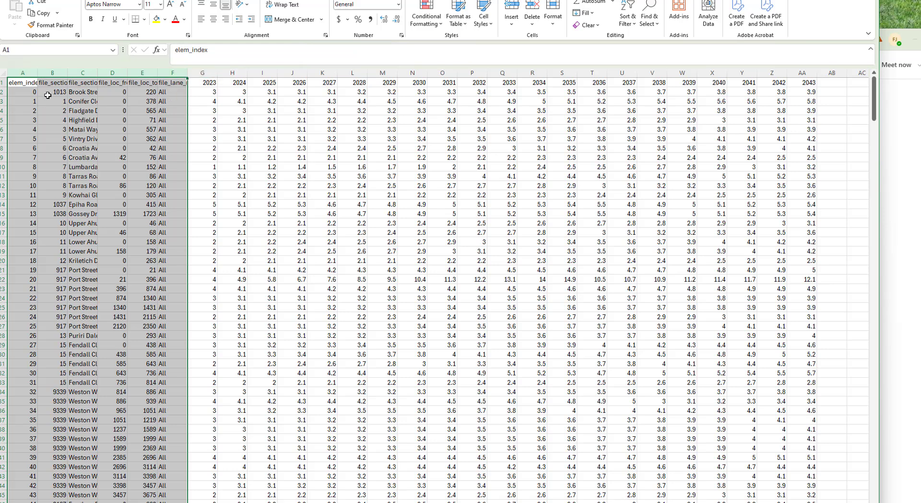
{"action": "left_click_drag", "start_coordinate": [23, 83], "coordinate": [176, 144]}
{"action": "left_click", "coordinate": [20, 83]}
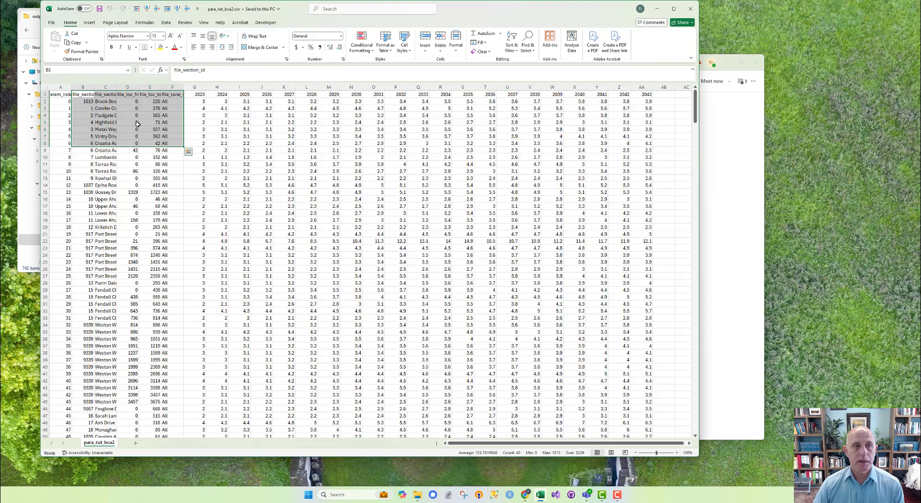
{"action": "left_click_drag", "start_coordinate": [84, 94], "coordinate": [170, 169]}
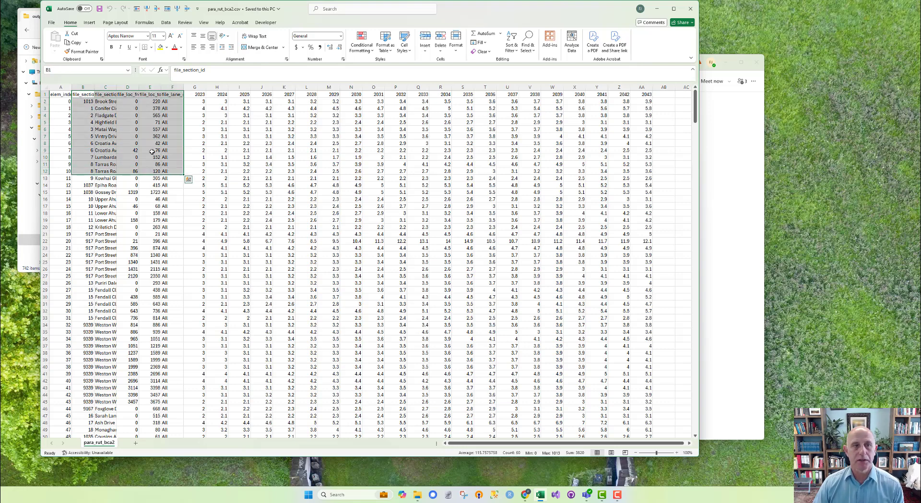
- Fit the file_section_name column to its contents, inspect columns B to F, and close para_rut_bca2.csv without saving
{"action": "double_click", "coordinate": [117, 86]}
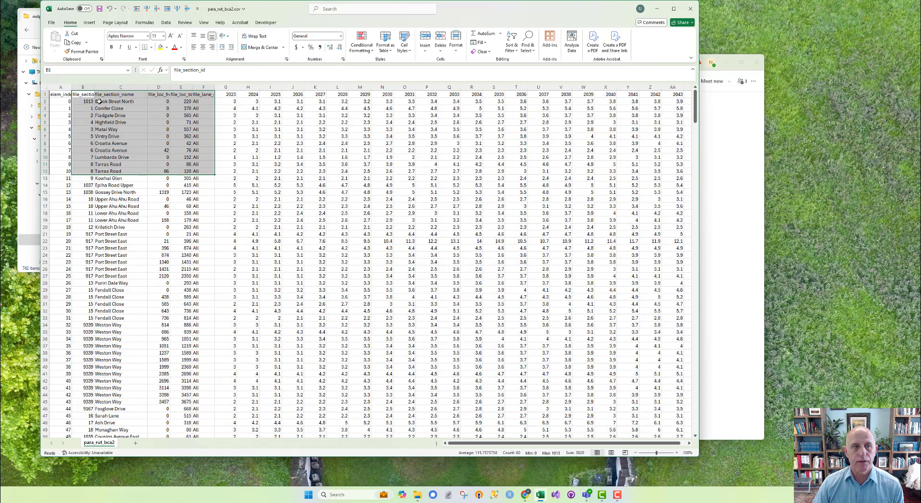
{"action": "left_click_drag", "start_coordinate": [91, 100], "coordinate": [201, 101]}
{"action": "left_click_drag", "start_coordinate": [83, 87], "coordinate": [199, 87]}
{"action": "left_click_drag", "start_coordinate": [361, 151], "coordinate": [386, 155]}
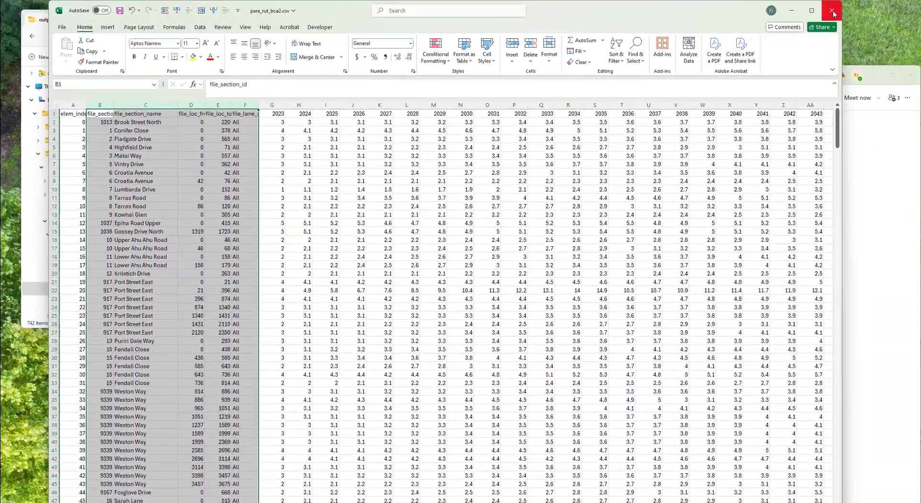
{"action": "left_click", "coordinate": [692, 11]}
{"action": "left_click", "coordinate": [588, 308]}
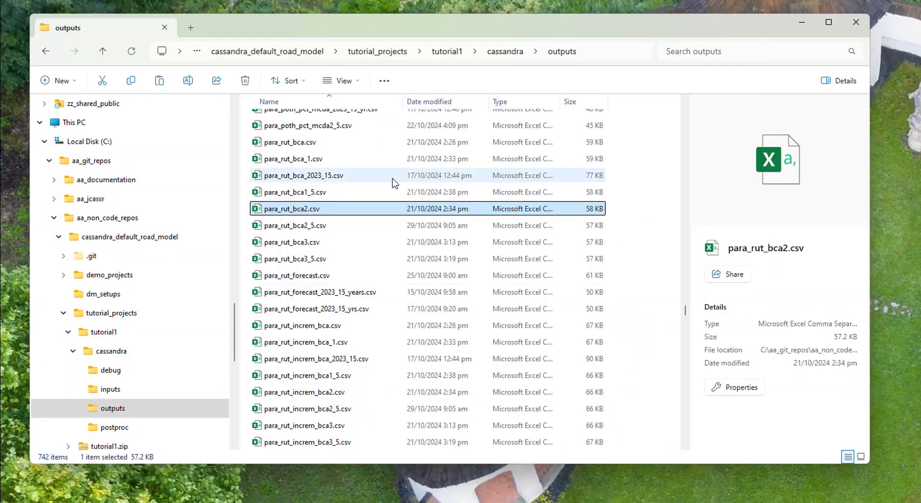
- Switch to Juno Cassandra Toolbox and load work_bench.xlsx from tutorial1's cassandra folder as the work bench setup file
{"action": "key", "text": "alt+Tab"}
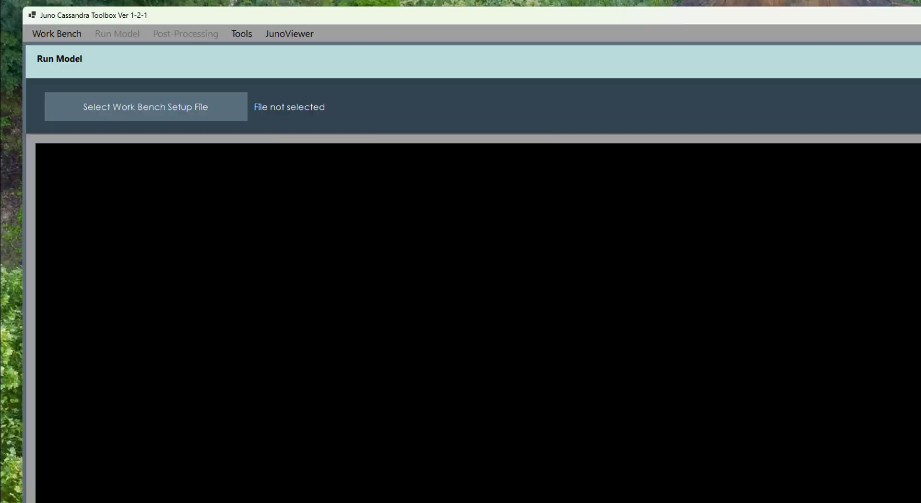
{"action": "left_click", "coordinate": [161, 109]}
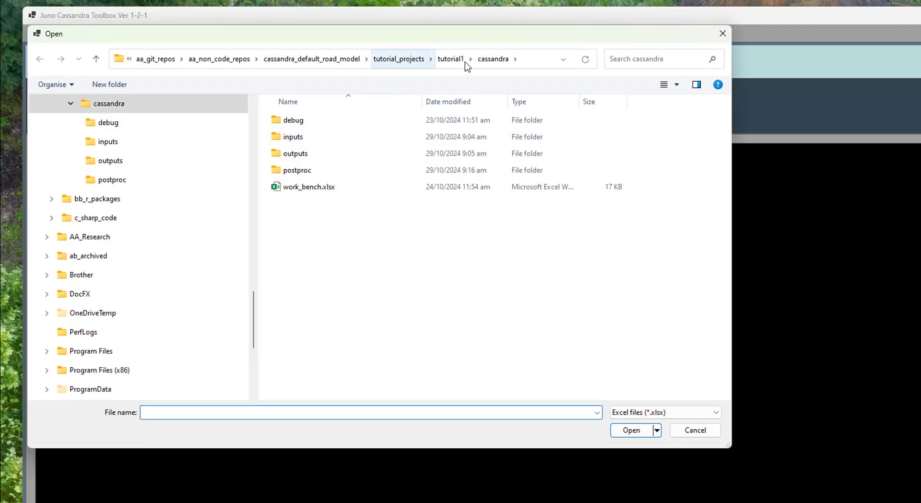
{"action": "double_click", "coordinate": [307, 187]}
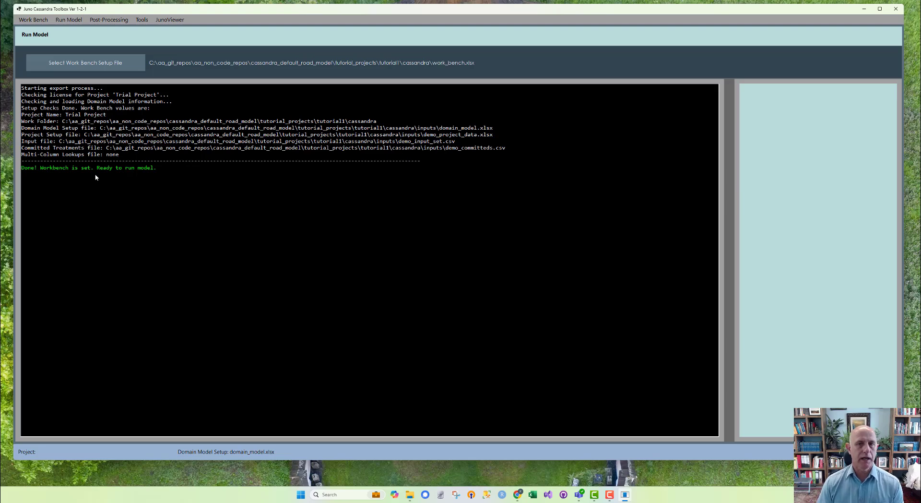
{"action": "left_click", "coordinate": [109, 19]}
{"action": "left_click", "coordinate": [227, 225]}
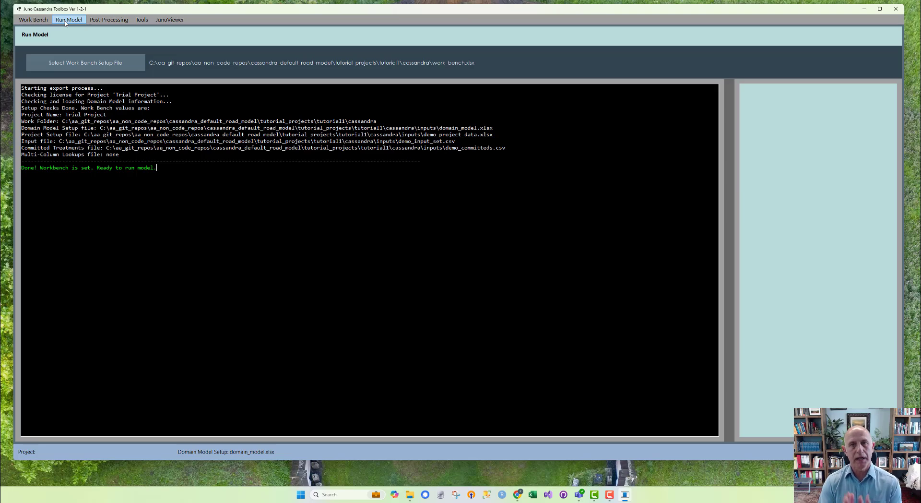
{"action": "left_click", "coordinate": [108, 21]}
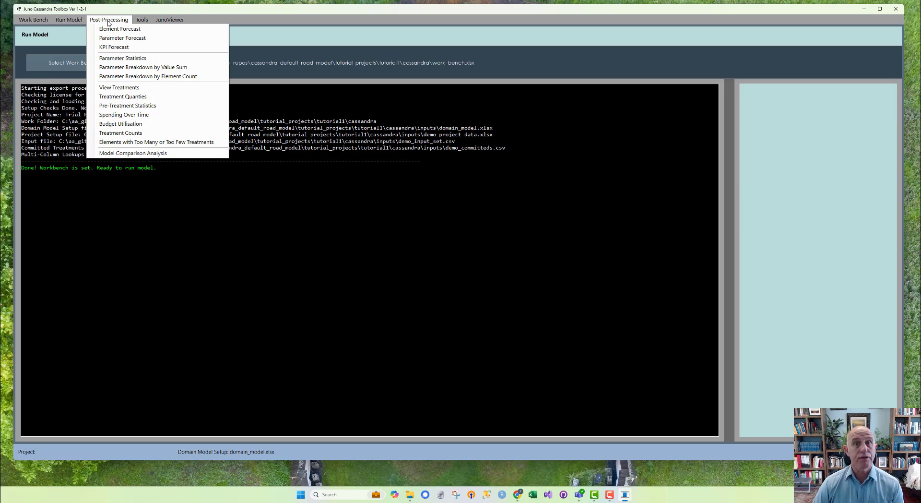
{"action": "left_click", "coordinate": [109, 20]}
{"action": "left_click", "coordinate": [110, 20]}
{"action": "left_click", "coordinate": [58, 22]}
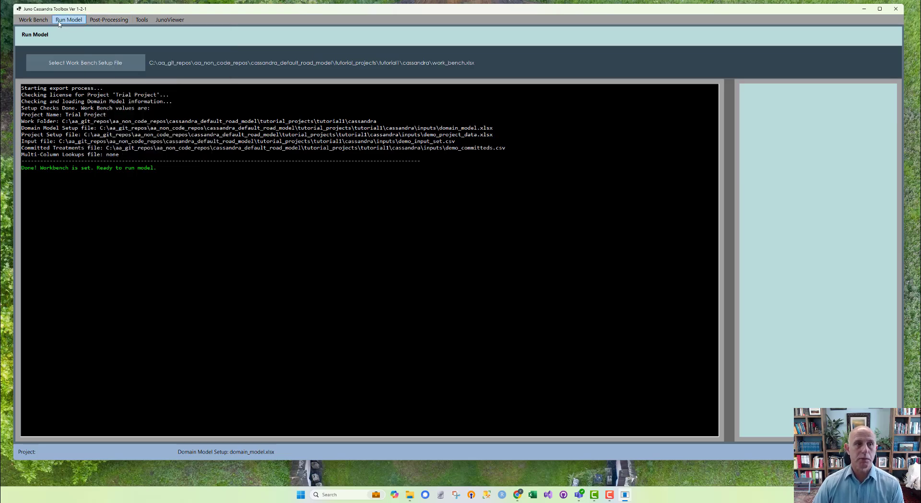
{"action": "left_click", "coordinate": [64, 22]}
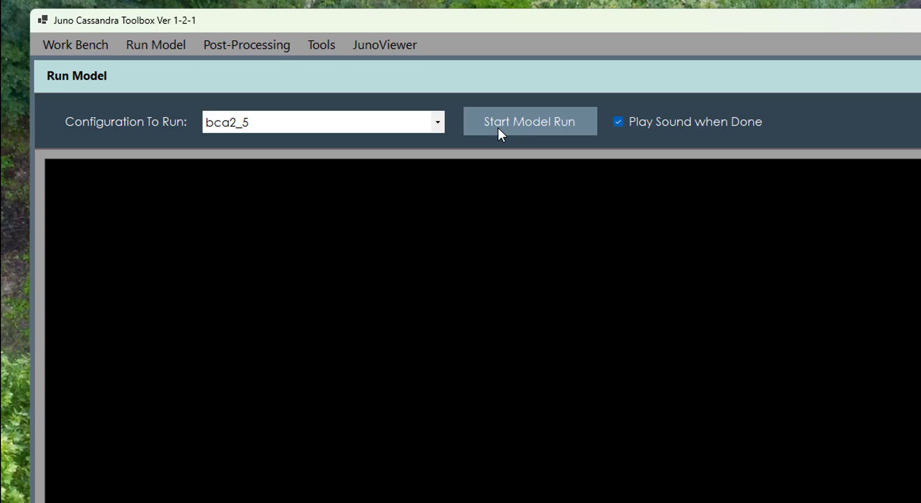
{"action": "left_click", "coordinate": [355, 48]}
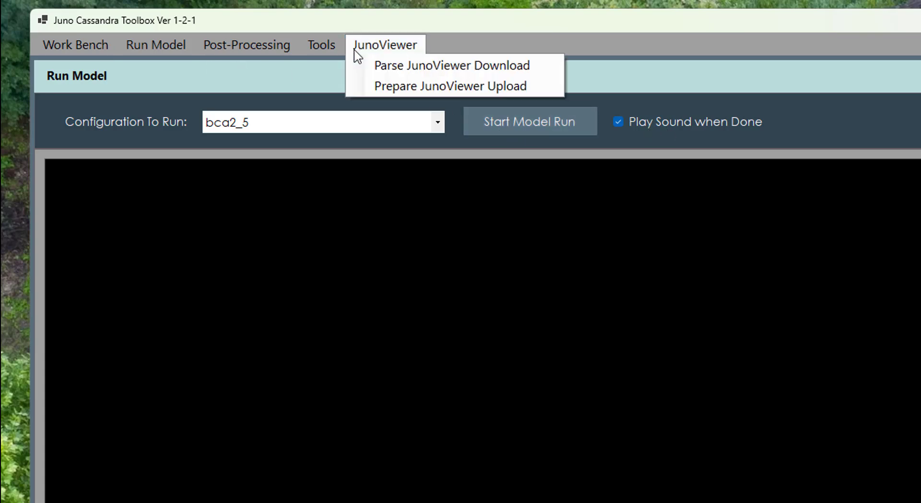
{"action": "left_click", "coordinate": [327, 45]}
{"action": "left_click", "coordinate": [326, 42]}
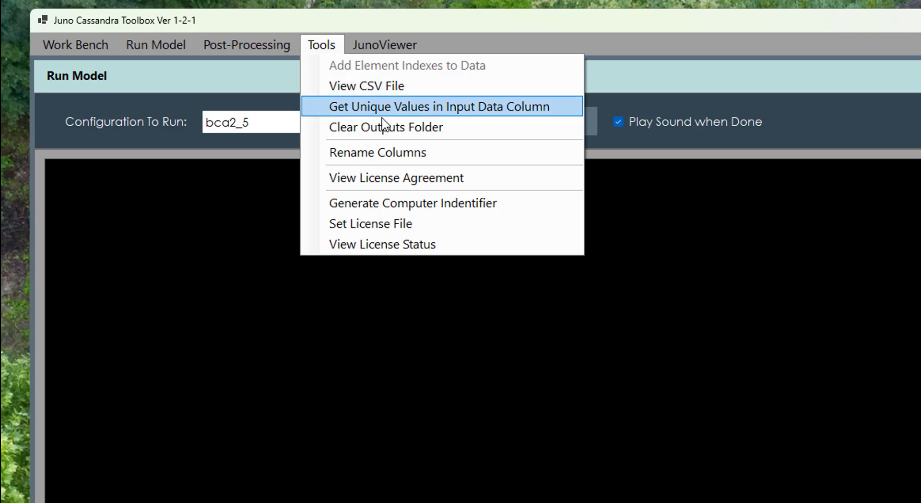
{"action": "left_click", "coordinate": [401, 128]}
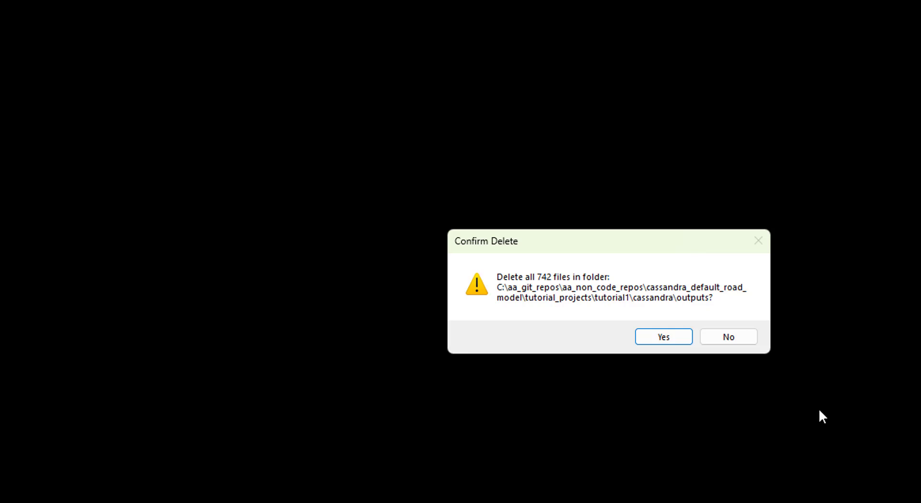
{"action": "left_click", "coordinate": [742, 337]}
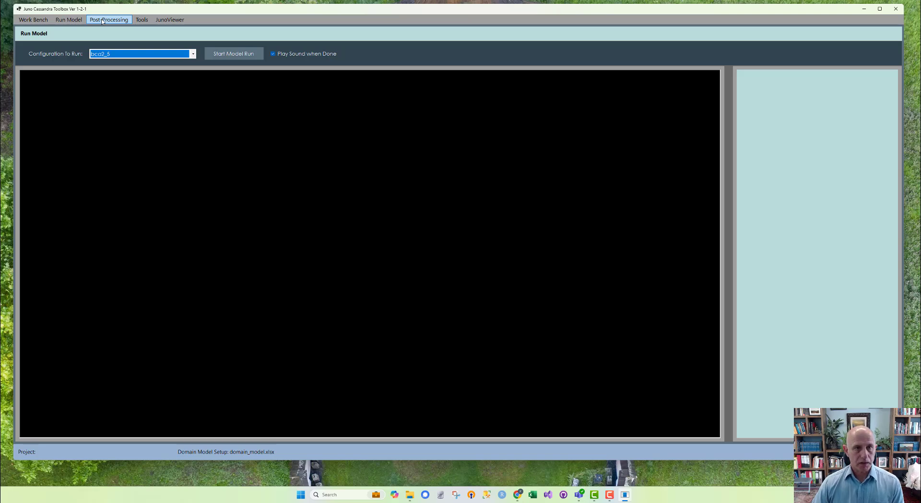
{"action": "left_click", "coordinate": [141, 20]}
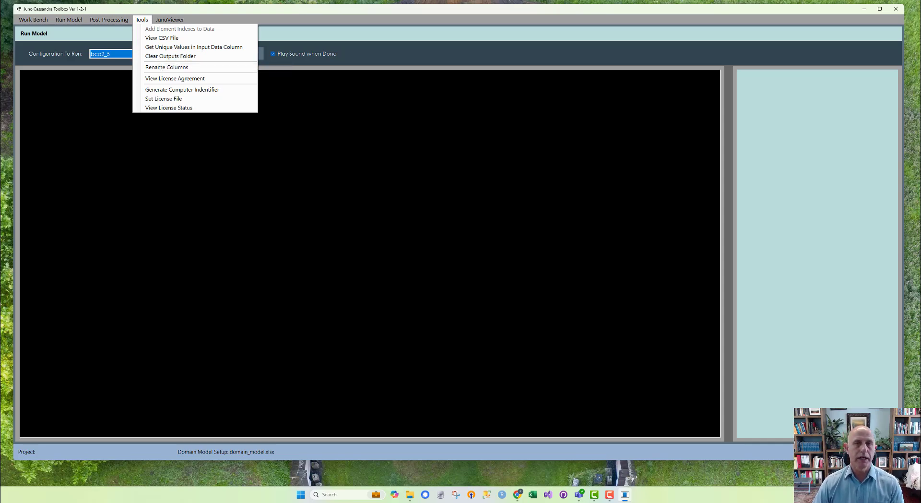
{"action": "left_click", "coordinate": [117, 38]}
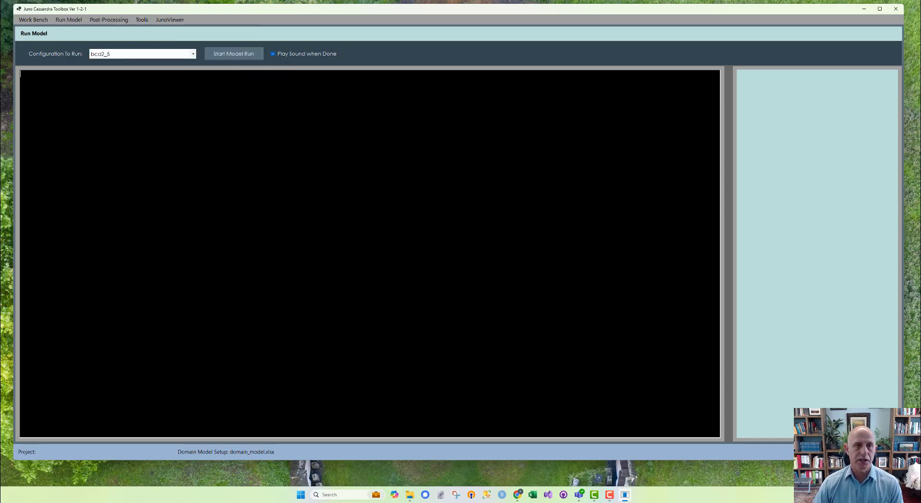
- Generate Parameter Statistics for configuration bca2_5 and the para_rut model parameter
{"action": "left_click", "coordinate": [107, 21]}
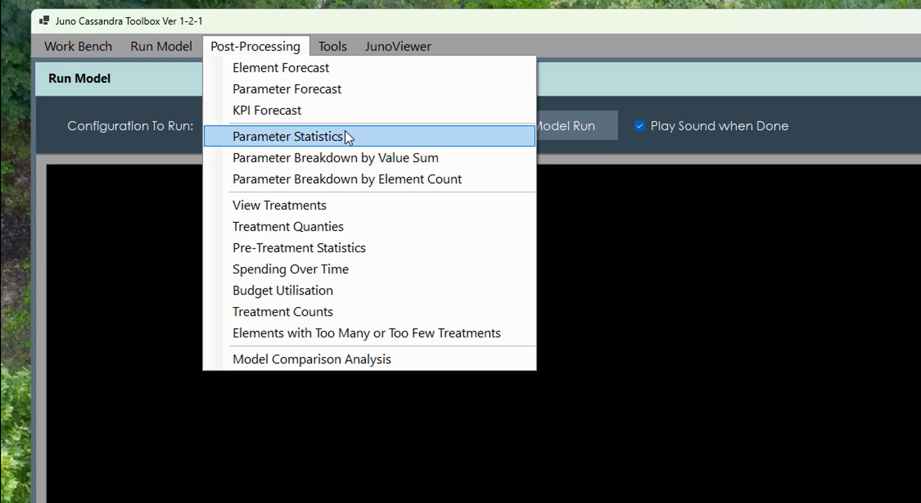
{"action": "left_click", "coordinate": [311, 143]}
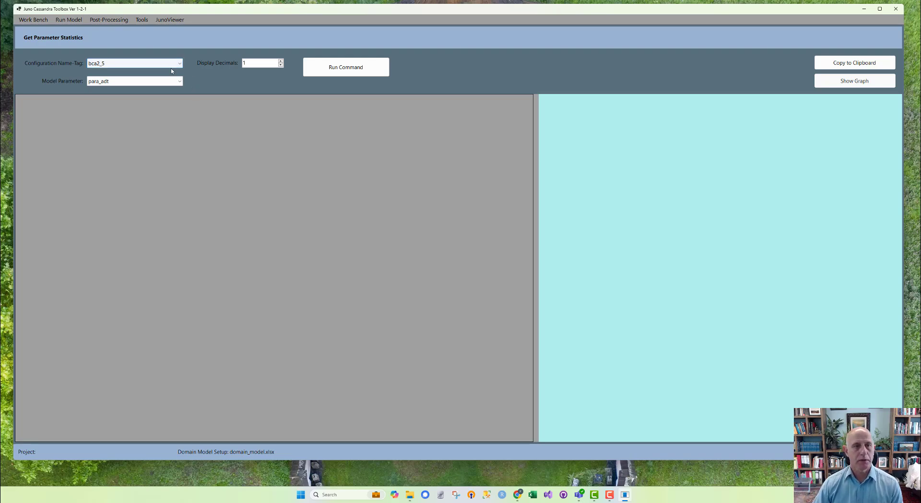
{"action": "left_click", "coordinate": [178, 63]}
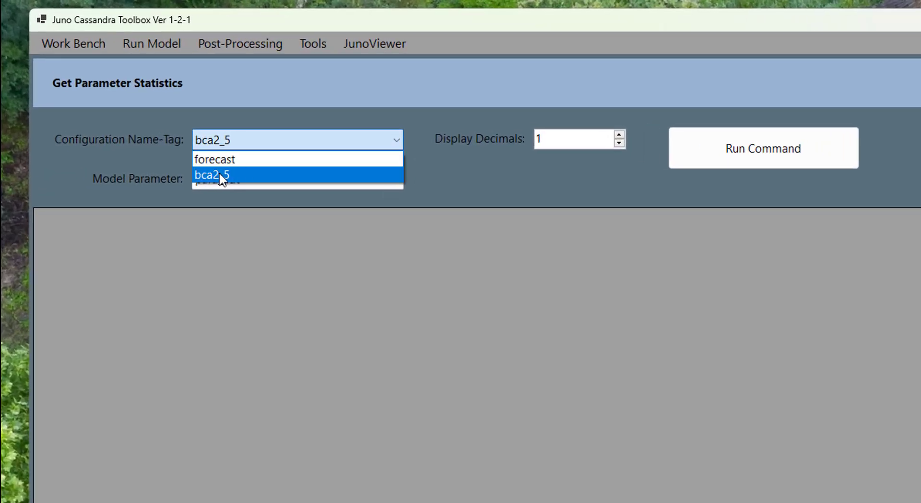
{"action": "left_click", "coordinate": [219, 174]}
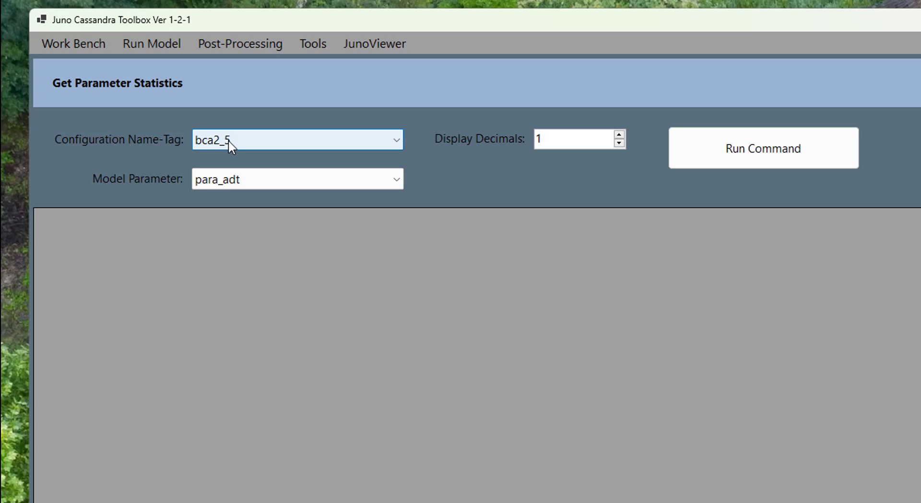
{"action": "left_click", "coordinate": [396, 179]}
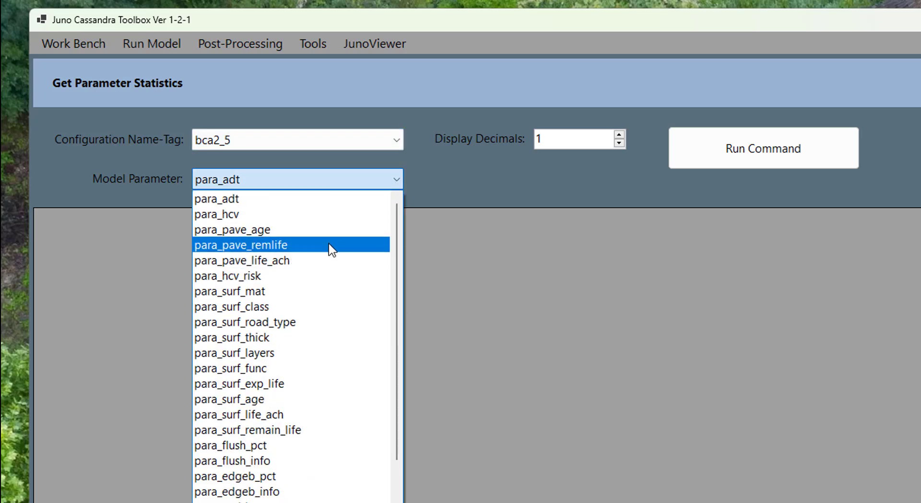
{"action": "left_click_drag", "start_coordinate": [395, 226], "coordinate": [392, 459]}
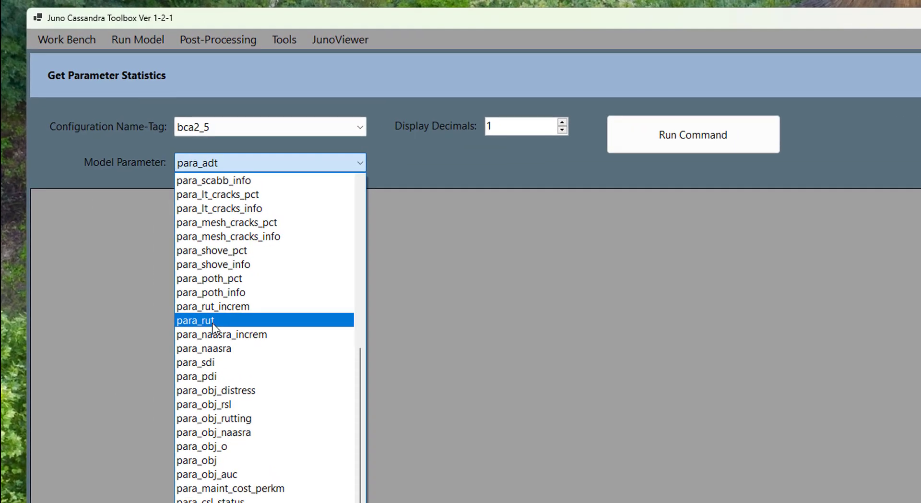
{"action": "left_click", "coordinate": [212, 322]}
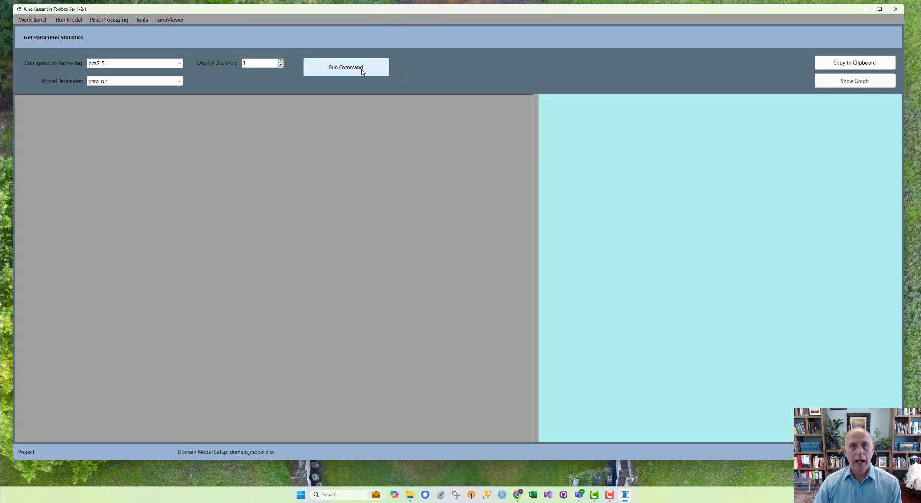
{"action": "left_click", "coordinate": [728, 137]}
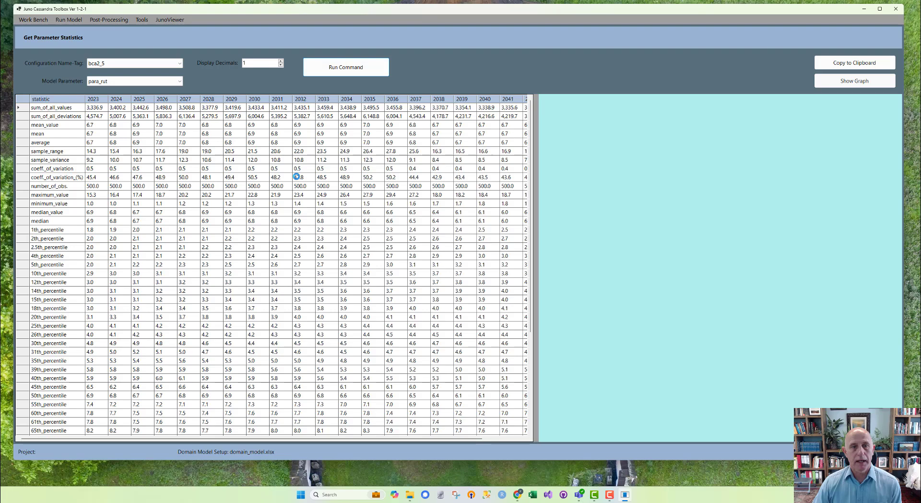
- Widen the statistics table to show all forecast years and examine the 90th_percentile and mean_value rows
{"action": "left_click_drag", "start_coordinate": [536, 134], "coordinate": [779, 128]}
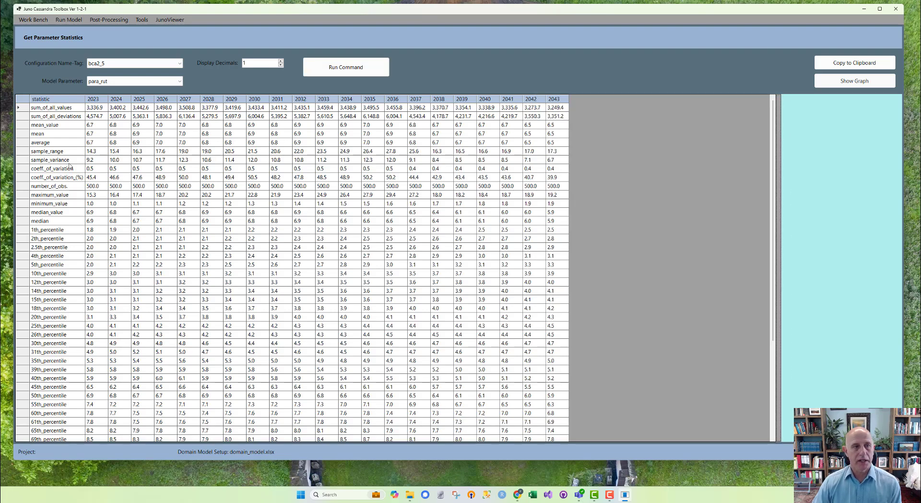
{"action": "scroll", "coordinate": [71, 166], "scroll_direction": "down", "scroll_amount": 6}
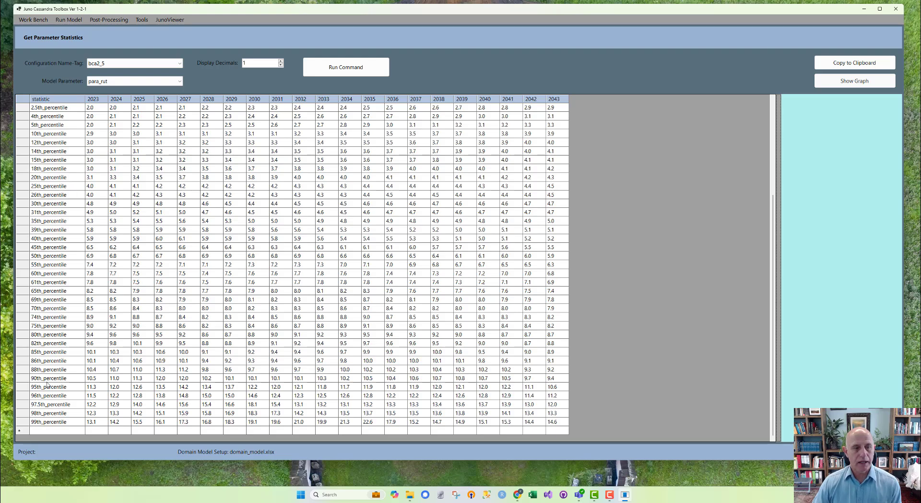
{"action": "left_click", "coordinate": [25, 380]}
{"action": "left_click", "coordinate": [24, 379]}
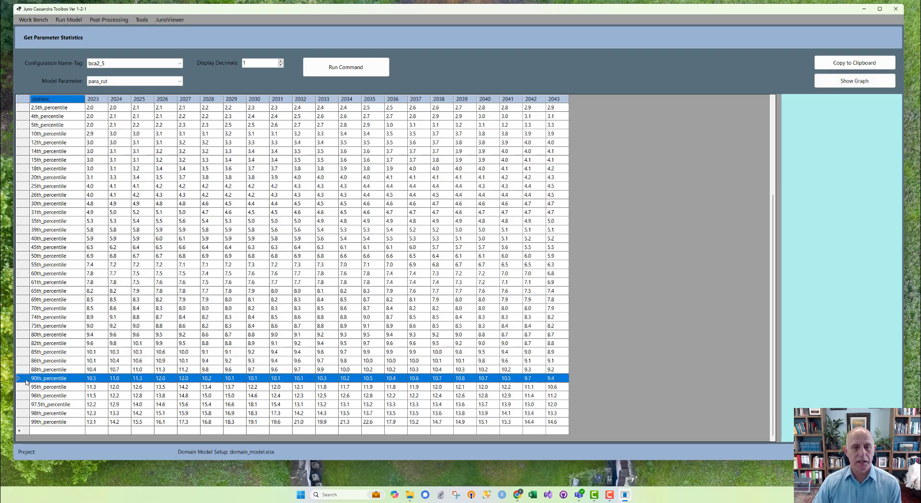
{"action": "scroll", "coordinate": [36, 376], "scroll_direction": "up", "scroll_amount": 6}
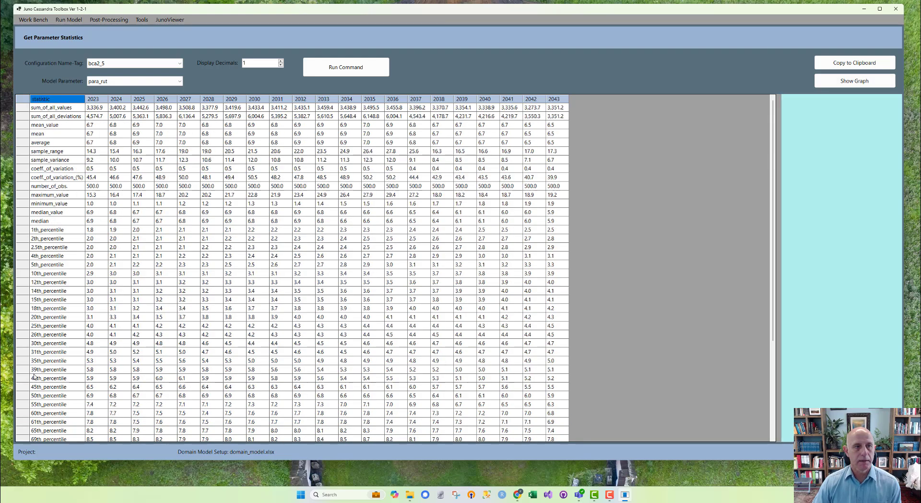
{"action": "left_click", "coordinate": [25, 126]}
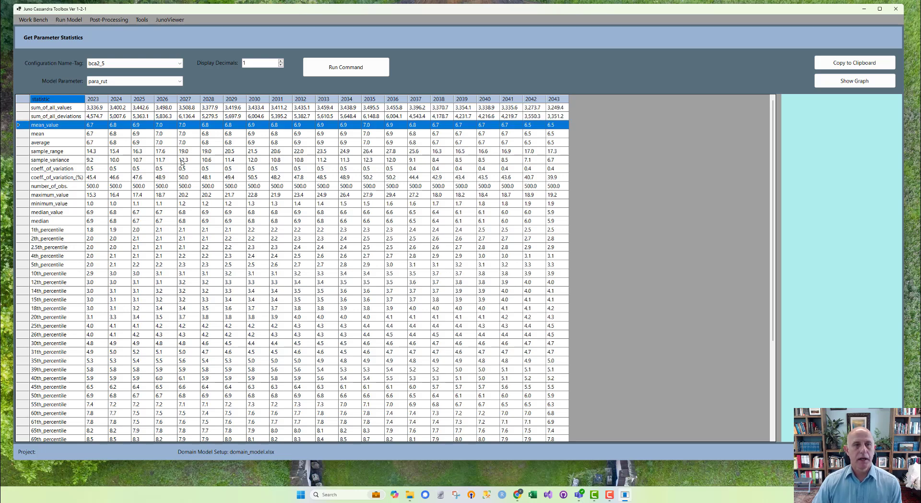
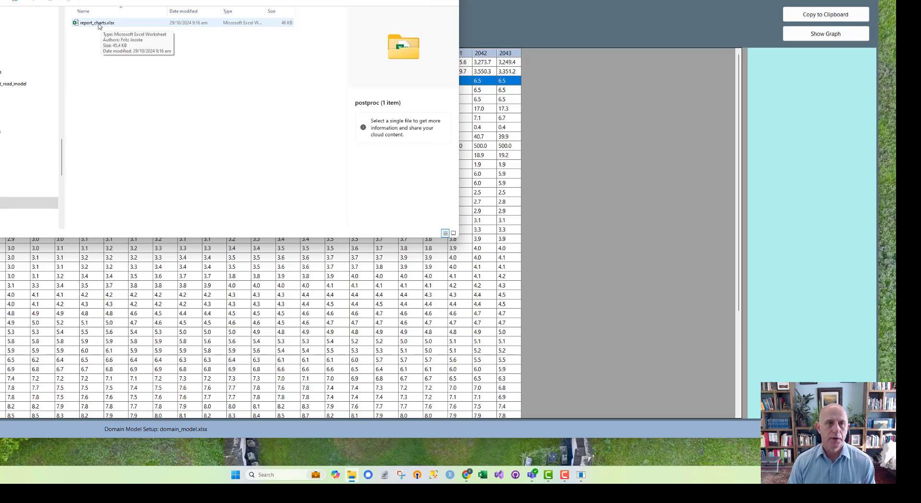
- Examine the cassandra project folder and locate report_charts.xlsx in its postproc subfolder
{"action": "left_click", "coordinate": [99, 24]}
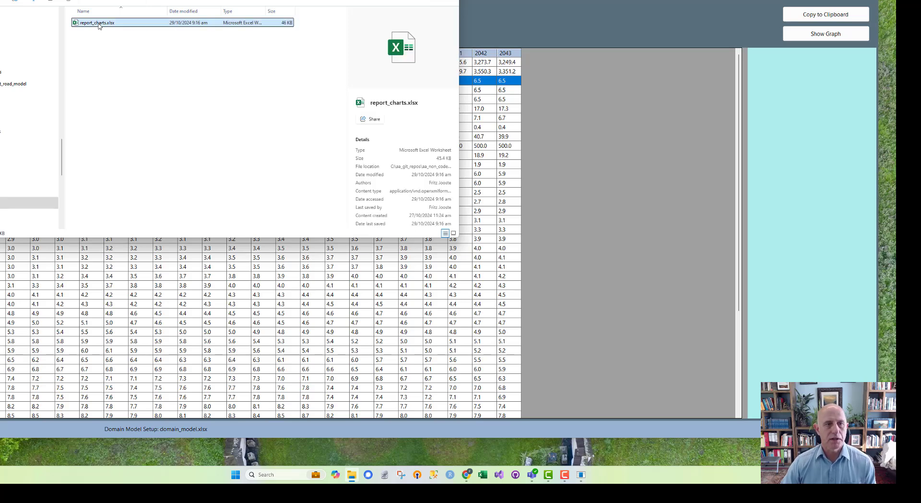
{"action": "left_click", "coordinate": [104, 39]}
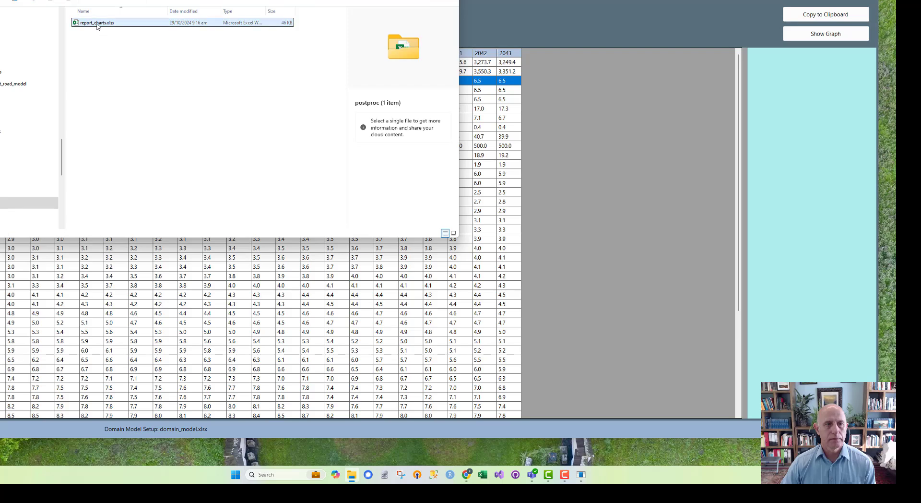
{"action": "key", "text": "alt+Up"}
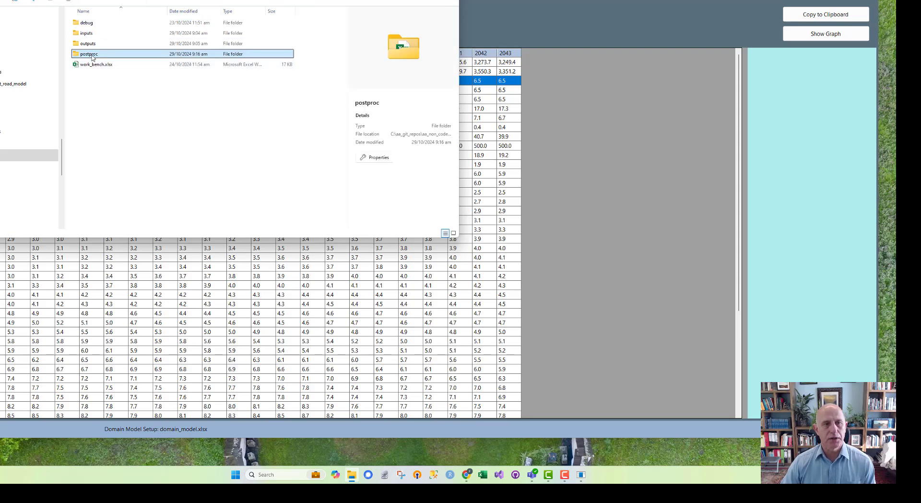
{"action": "double_click", "coordinate": [91, 55]}
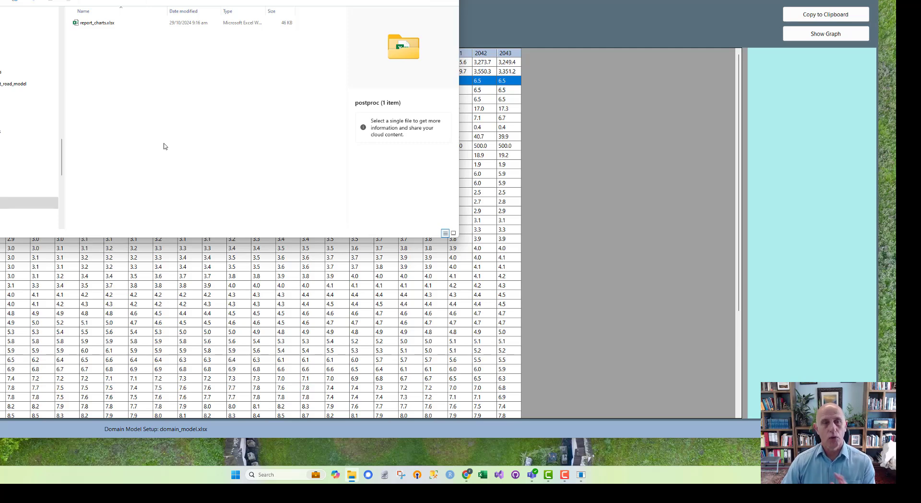
{"action": "left_click", "coordinate": [93, 25]}
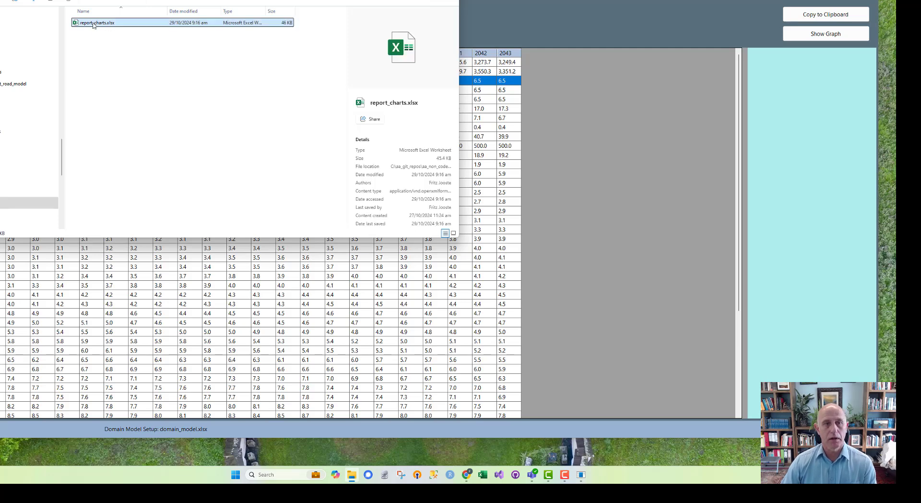
{"action": "left_click", "coordinate": [1, 194]}
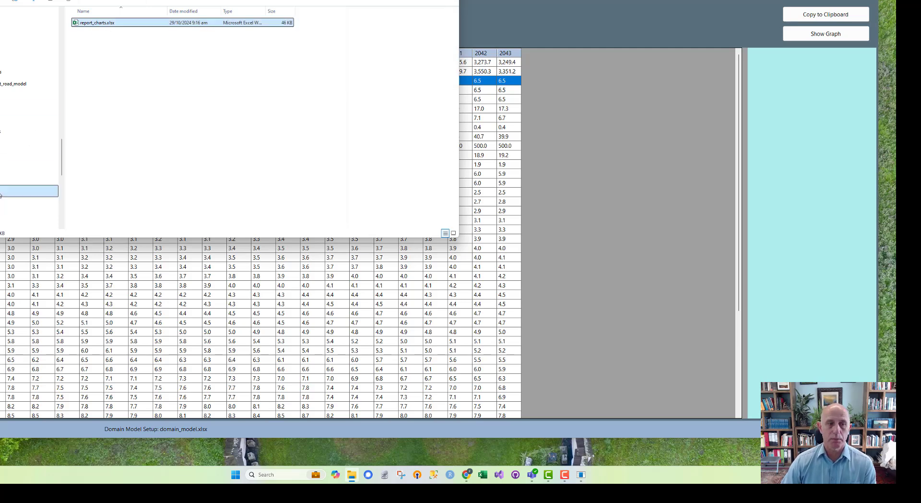
{"action": "left_click", "coordinate": [1, 202]}
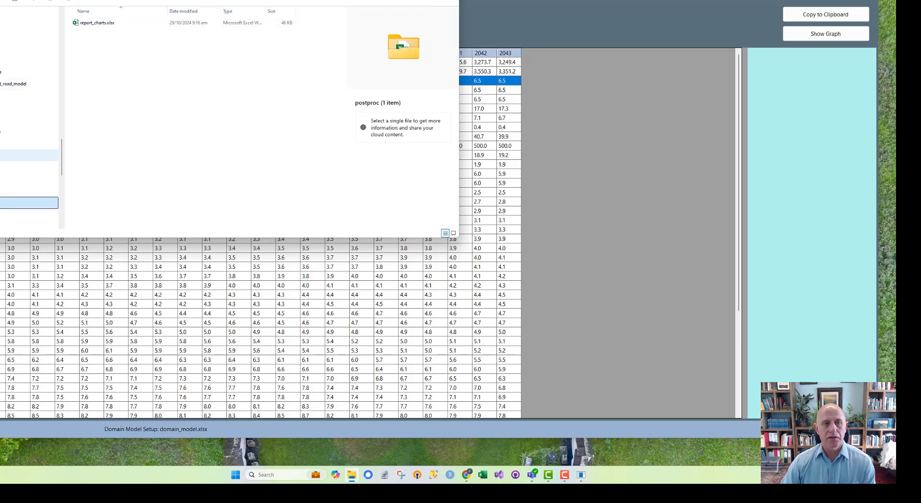
{"action": "left_click", "coordinate": [2, 154]}
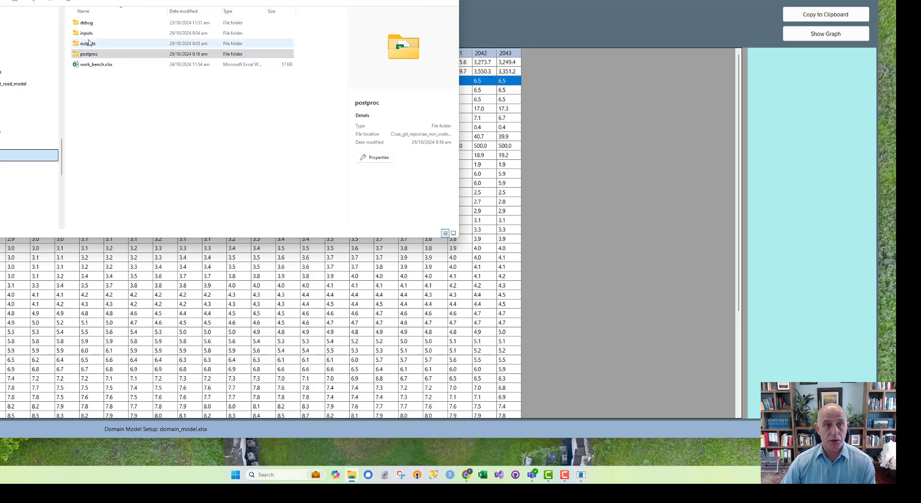
{"action": "left_click", "coordinate": [91, 55]}
{"action": "double_click", "coordinate": [91, 55]}
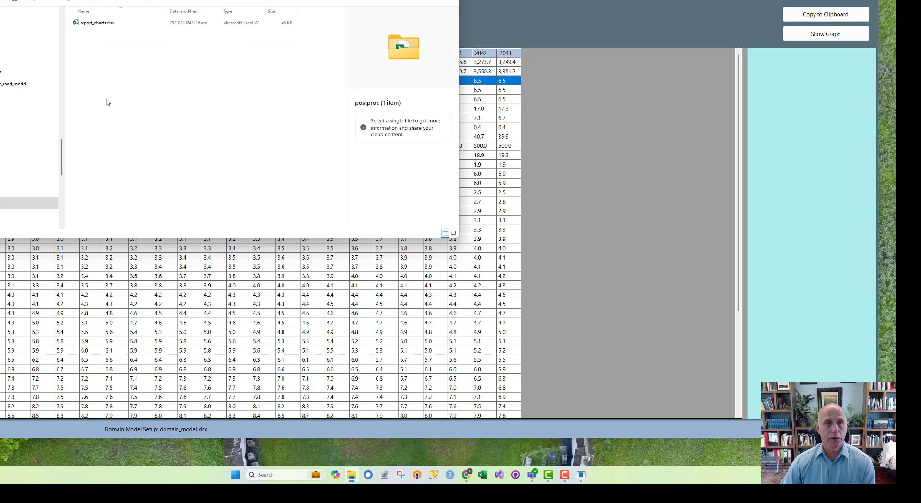
- Open report_charts.xlsx in Excel and examine the statistics table and Rut Depth Forecast chart on the param_forecast sheet
{"action": "double_click", "coordinate": [95, 23]}
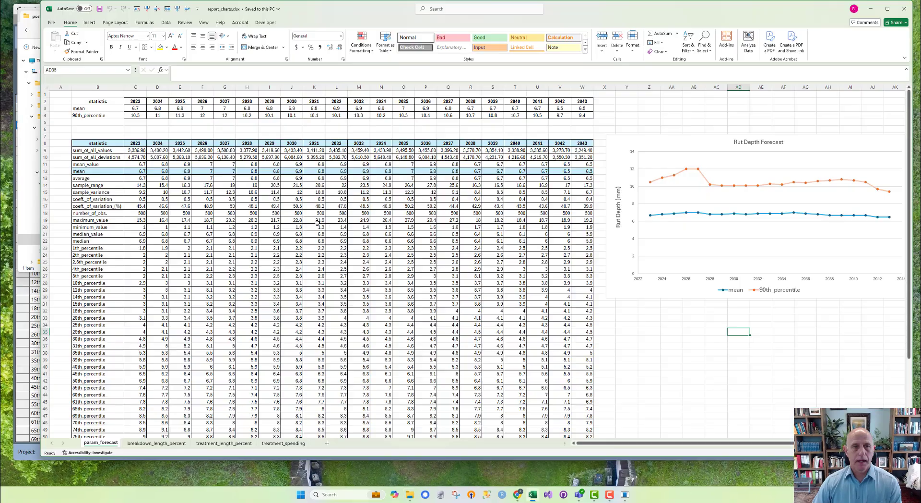
{"action": "left_click", "coordinate": [317, 221]}
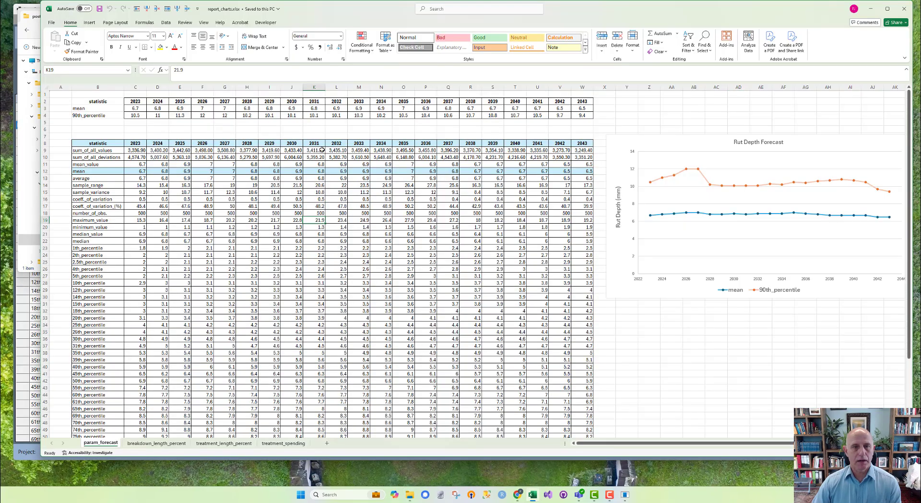
{"action": "scroll", "coordinate": [335, 324], "scroll_direction": "down", "scroll_amount": 2}
{"action": "scroll", "coordinate": [335, 325], "scroll_direction": "up", "scroll_amount": 2}
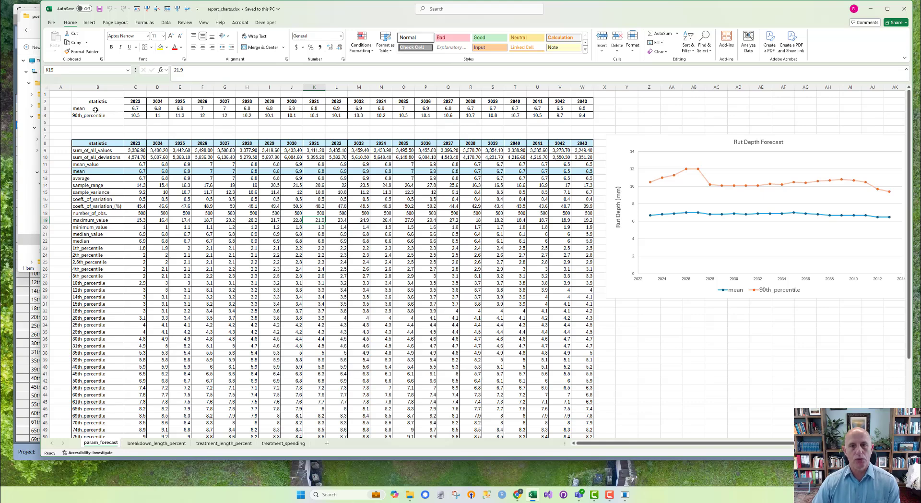
- Switch back to Juno Cassandra Toolbox and copy the para_rut statistics table to the clipboard
{"action": "left_click", "coordinate": [624, 494]}
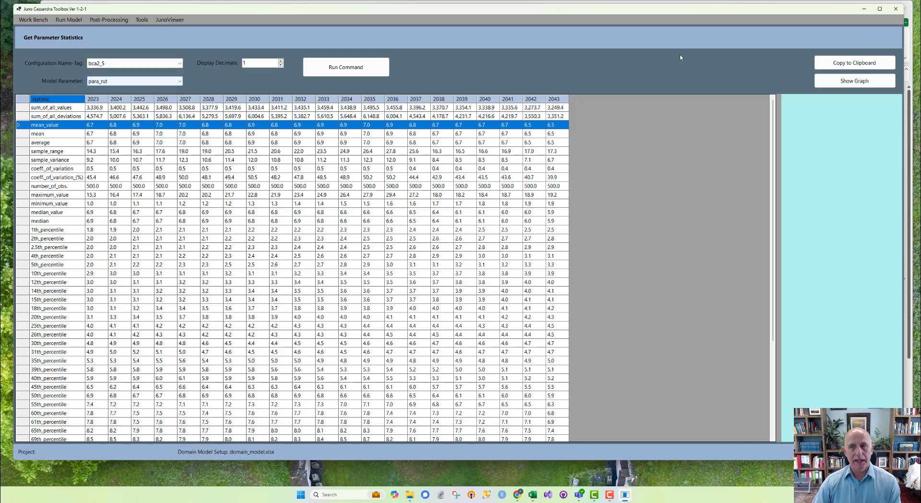
{"action": "left_click", "coordinate": [854, 65]}
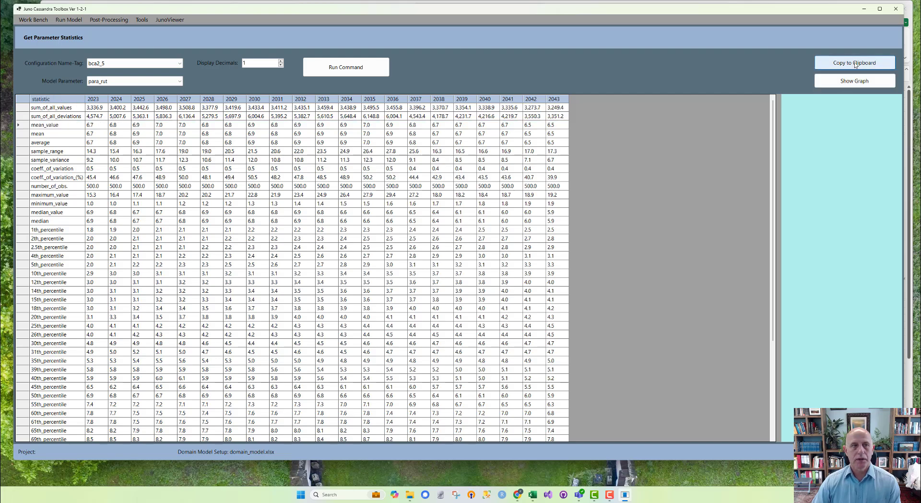
- Switch to report_charts.xlsx and paste the copied statistics table at cell B8 of param_forecast without its source formatting
{"action": "left_click", "coordinate": [533, 493]}
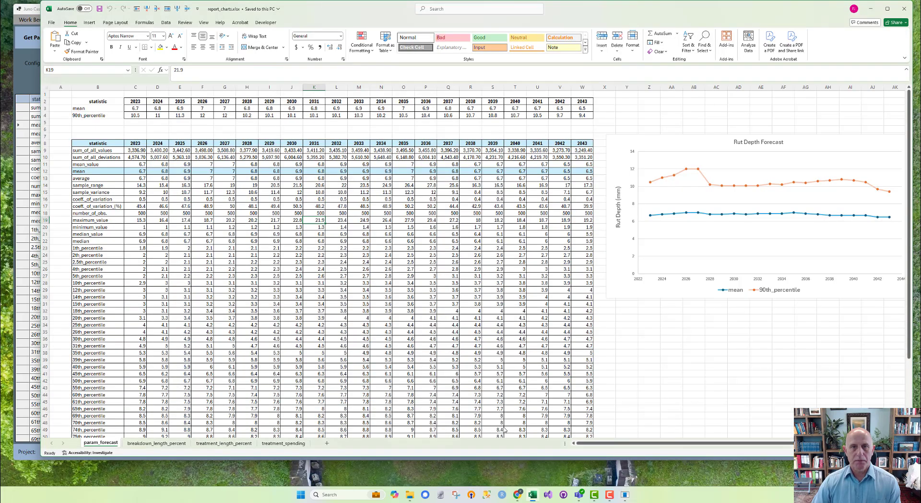
{"action": "left_click", "coordinate": [88, 142]}
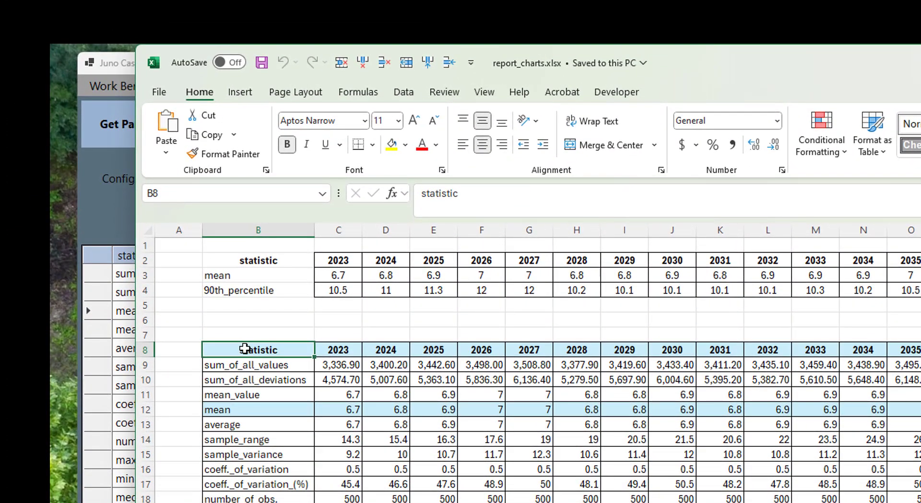
{"action": "left_click", "coordinate": [166, 152]}
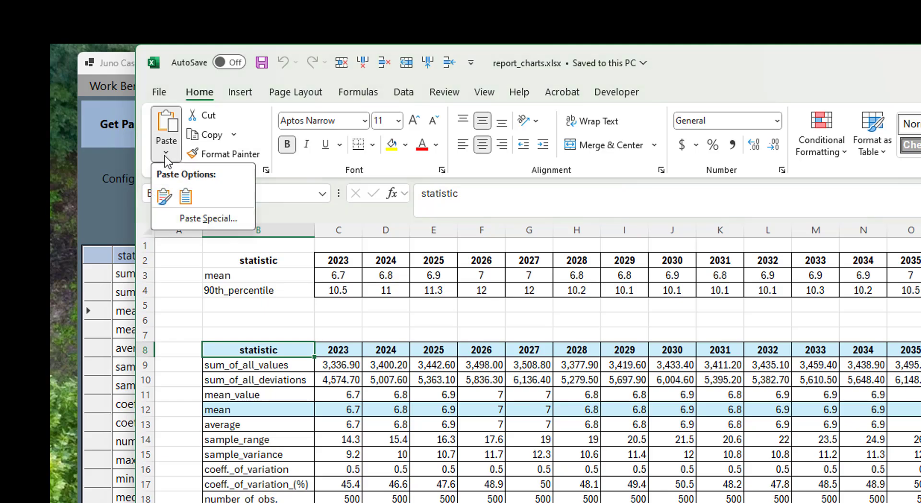
{"action": "left_click", "coordinate": [185, 196]}
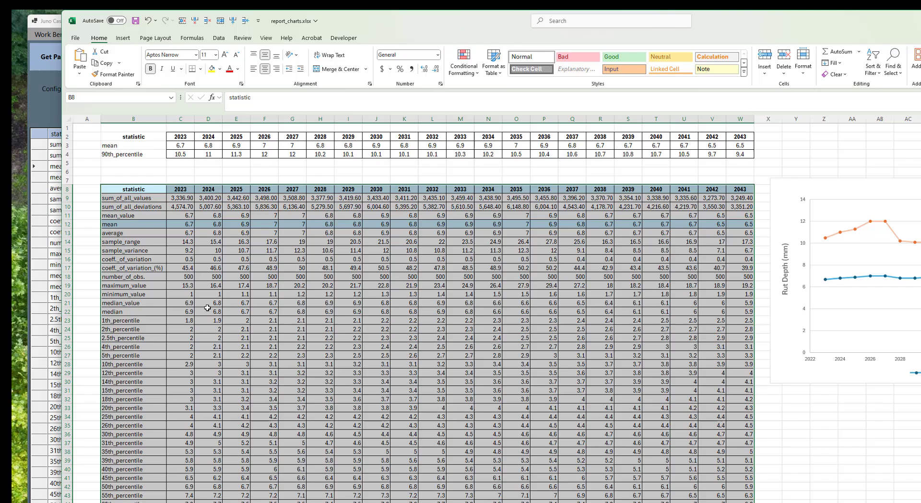
- Examine the pasted statistics table down to its last percentile, including the highlighted mean and 90th_percentile rows
{"action": "scroll", "coordinate": [153, 246], "scroll_direction": "down", "scroll_amount": 8}
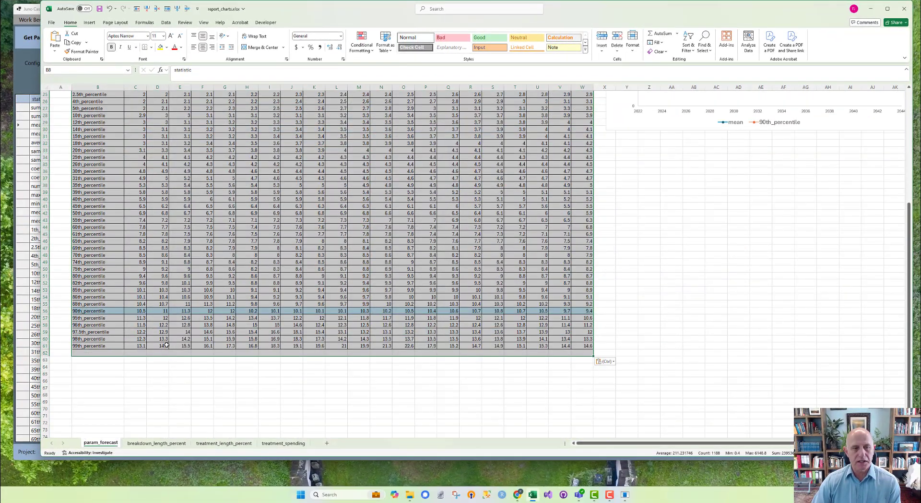
{"action": "scroll", "coordinate": [167, 344], "scroll_direction": "up", "scroll_amount": 7}
{"action": "left_click_drag", "start_coordinate": [86, 151], "coordinate": [583, 150]}
{"action": "scroll", "coordinate": [386, 318], "scroll_direction": "down", "scroll_amount": 5}
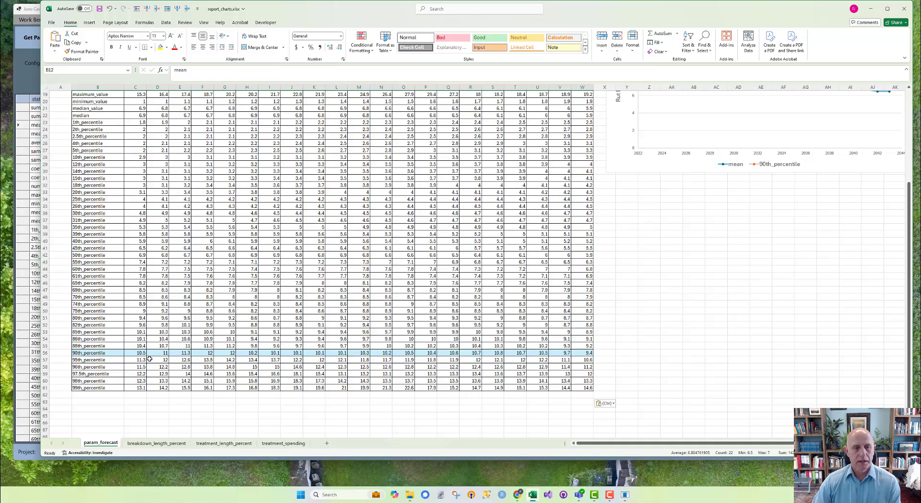
{"action": "scroll", "coordinate": [137, 376], "scroll_direction": "up", "scroll_amount": 6}
- Check the formulas in C3 and C4 of the summary table against the mean and 90th_percentile rows they reference
{"action": "left_click", "coordinate": [133, 108]}
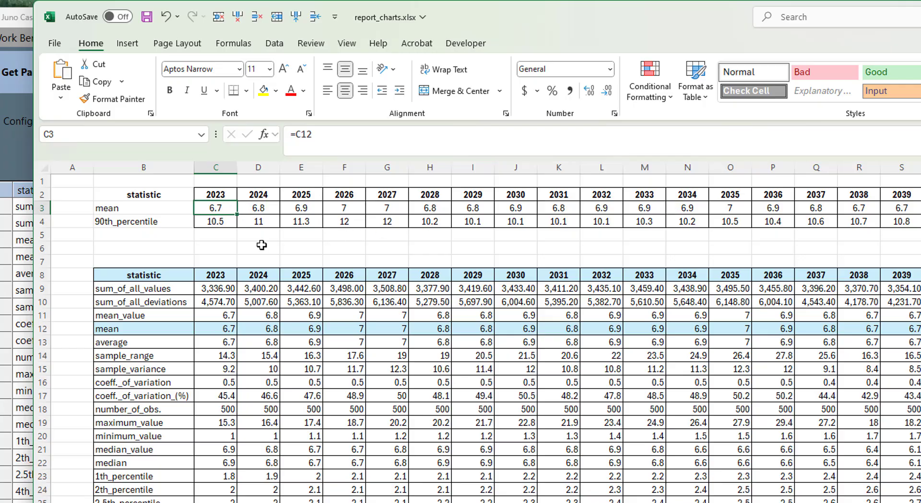
{"action": "left_click", "coordinate": [211, 220]}
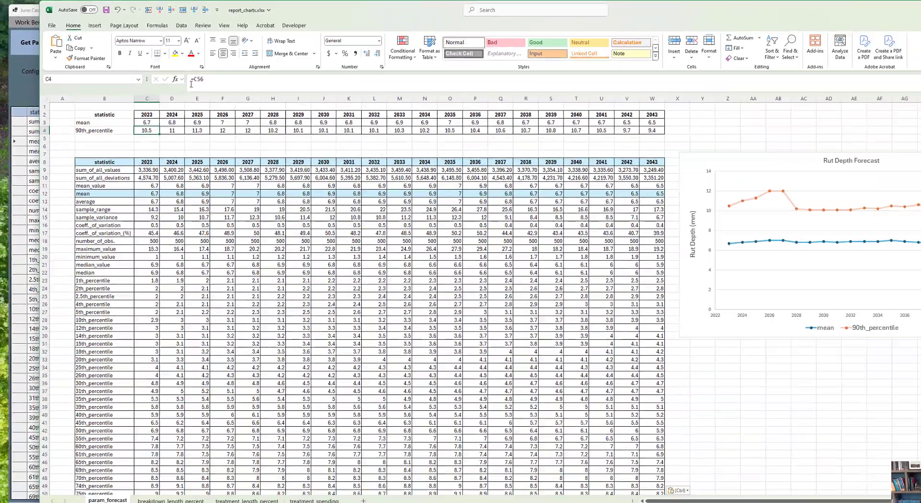
{"action": "scroll", "coordinate": [163, 266], "scroll_direction": "down", "scroll_amount": 7}
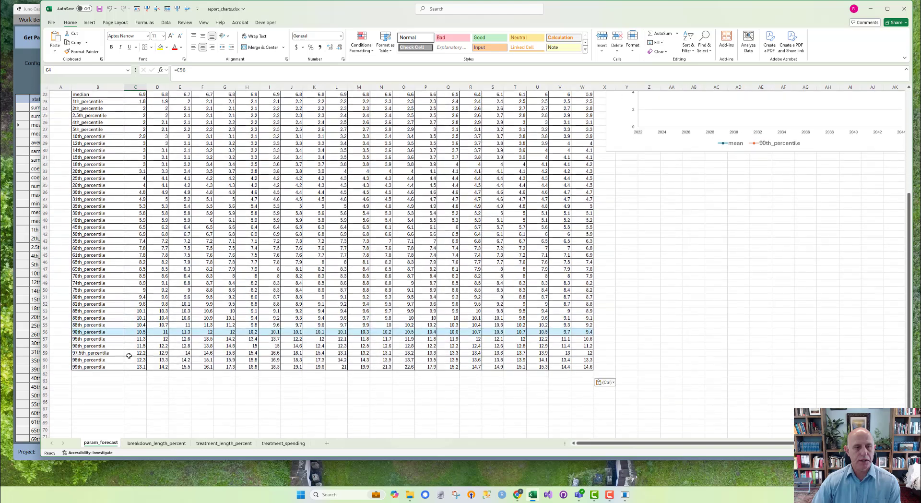
{"action": "scroll", "coordinate": [139, 312], "scroll_direction": "up", "scroll_amount": 7}
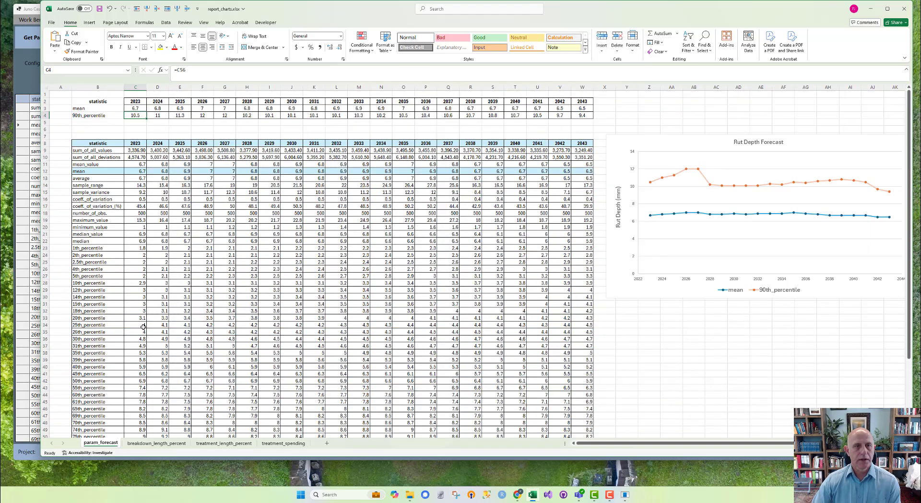
- Examine the summary range C3:W4 and the source ranges of the Rut Depth Forecast chart's 90th_percentile and mean series
{"action": "left_click", "coordinate": [150, 127]}
{"action": "mouse_move", "coordinate": [137, 122]}
{"action": "left_mouse_down"}
{"action": "mouse_move", "coordinate": [138, 108]}
{"action": "mouse_move", "coordinate": [138, 116]}
{"action": "mouse_move", "coordinate": [577, 146]}
{"action": "mouse_move", "coordinate": [582, 115]}
{"action": "left_mouse_up"}
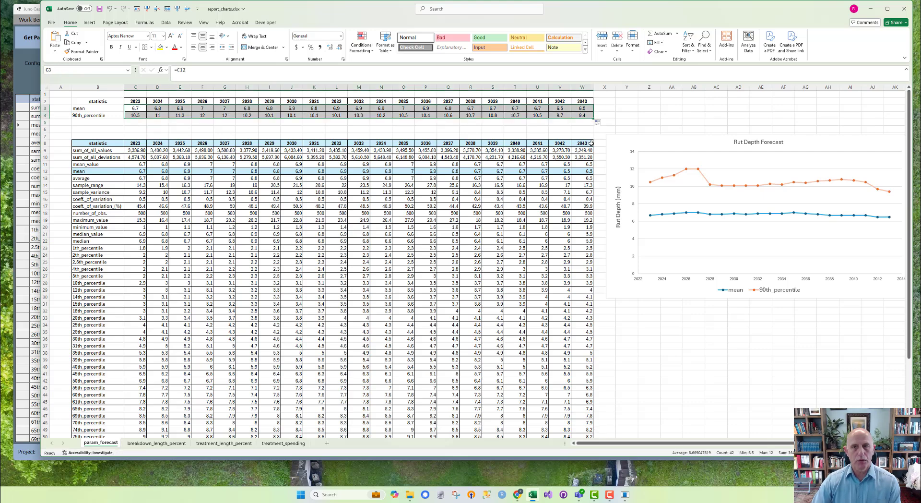
{"action": "left_click", "coordinate": [143, 101]}
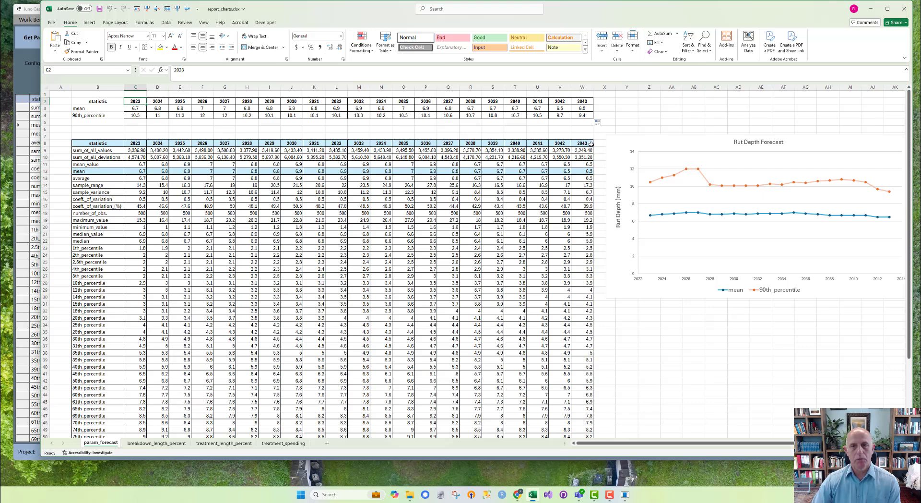
{"action": "left_click", "coordinate": [680, 175]}
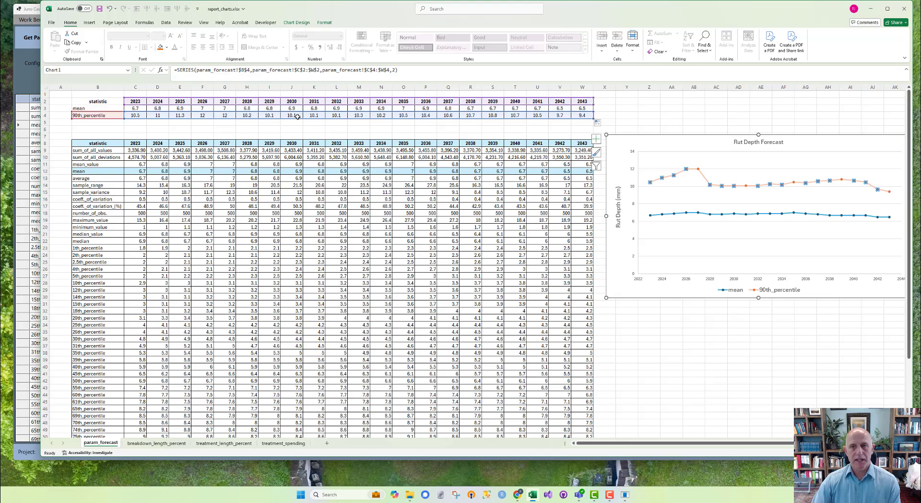
{"action": "left_click", "coordinate": [683, 216]}
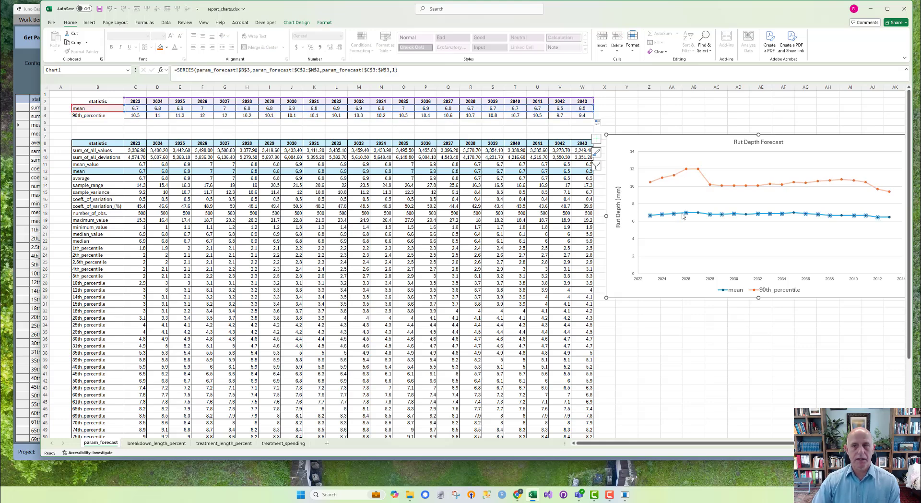
- Move the Rut Depth Forecast chart over the statistics table below the summary rows and enlarge it
{"action": "left_click_drag", "start_coordinate": [676, 144], "coordinate": [196, 138]}
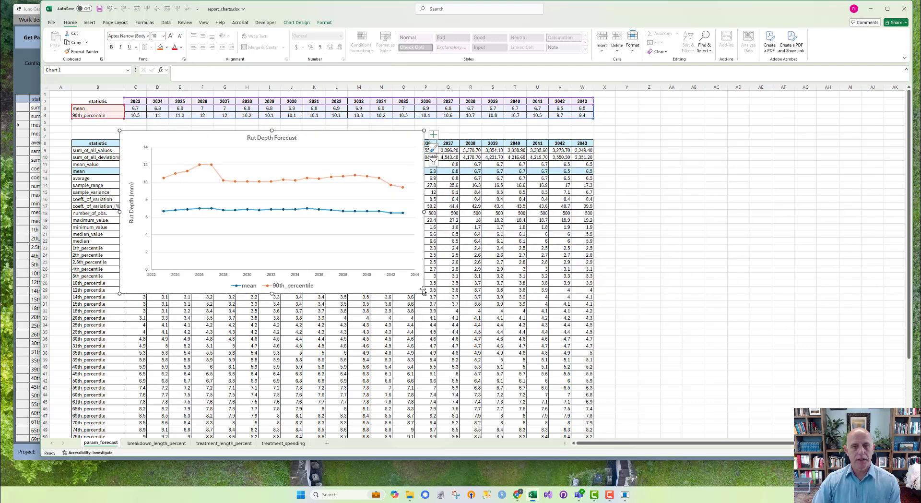
{"action": "left_click_drag", "start_coordinate": [424, 291], "coordinate": [508, 306]}
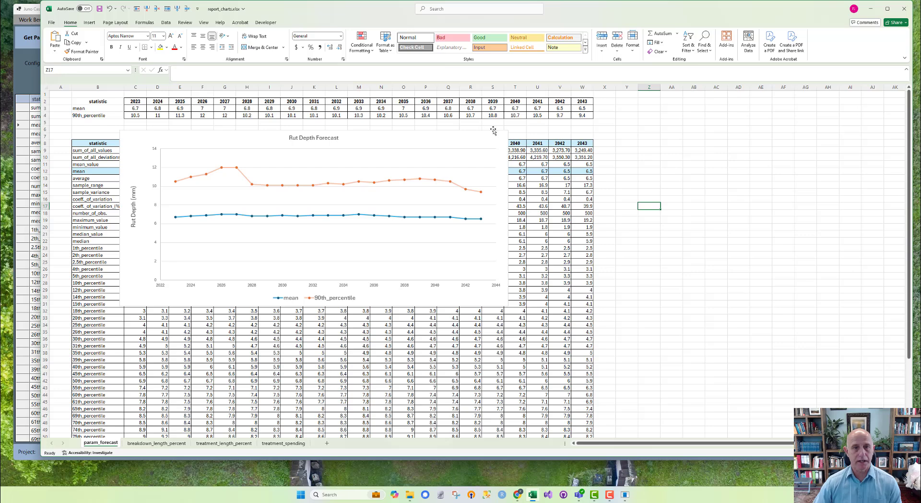
{"action": "left_click", "coordinate": [432, 142]}
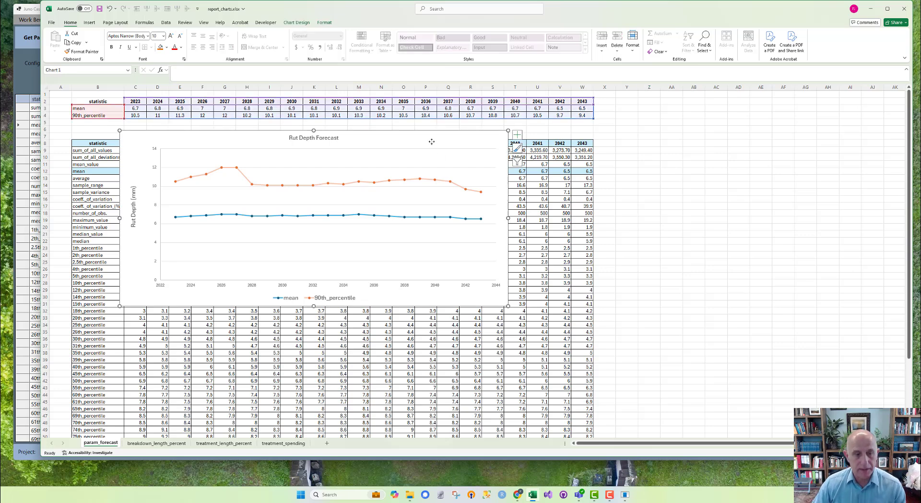
{"action": "left_click", "coordinate": [661, 192]}
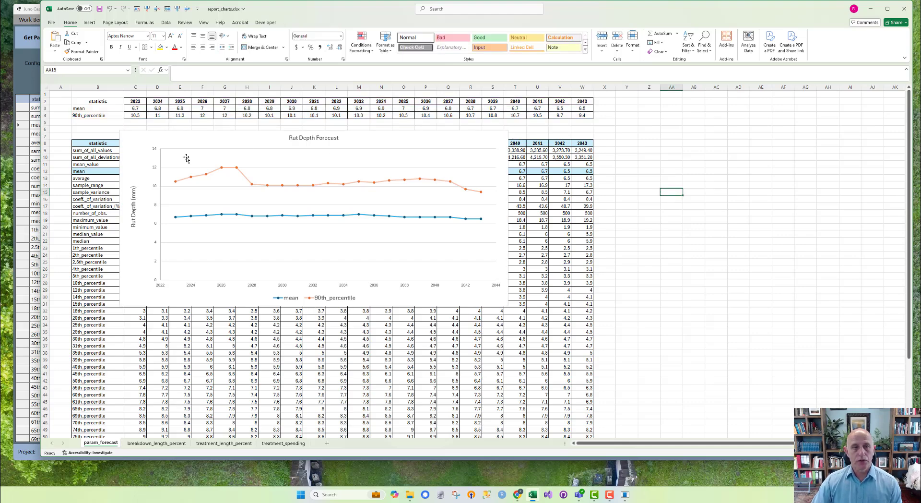
- Switch to Juno Cassandra Toolbox and open Parameter Breakdown by Value Sum for the bca2_5 configuration
{"action": "left_click", "coordinate": [29, 158]}
{"action": "left_click", "coordinate": [117, 21]}
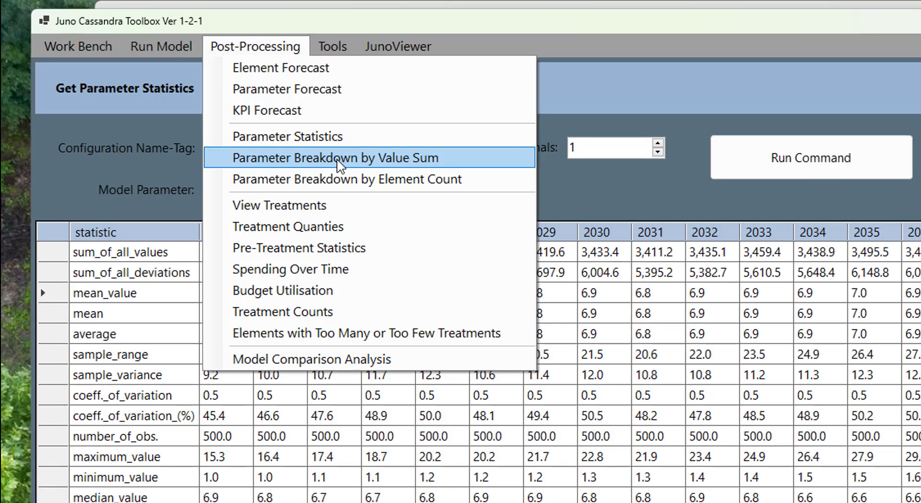
{"action": "left_click", "coordinate": [144, 67]}
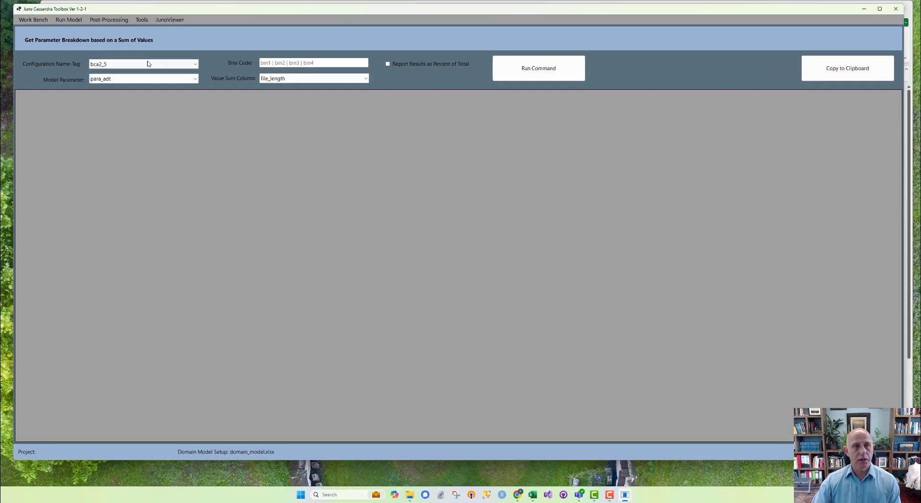
{"action": "left_click", "coordinate": [124, 63]}
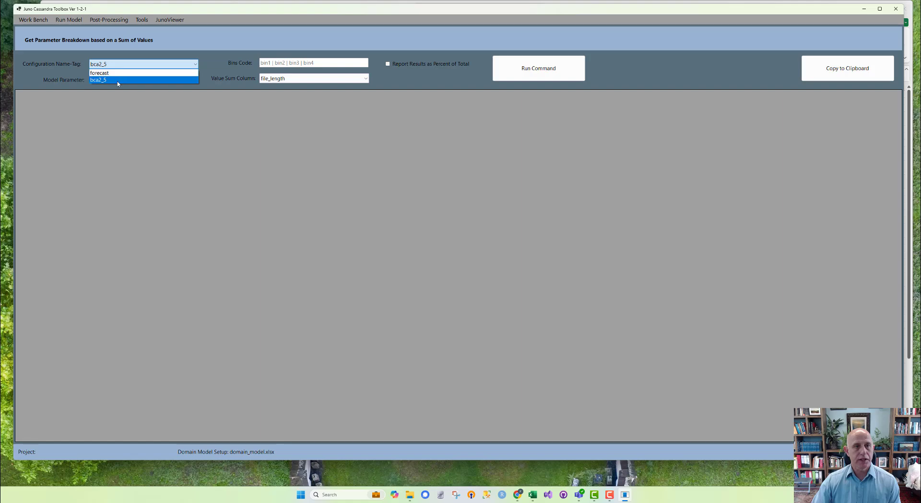
{"action": "left_click", "coordinate": [118, 80]}
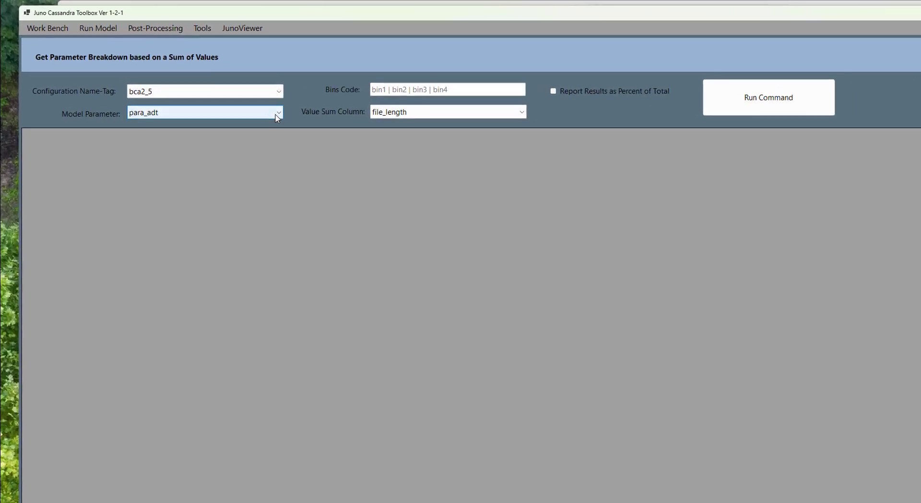
- Set the model parameter for the value-sum breakdown to para_rut
{"action": "left_click", "coordinate": [278, 114]}
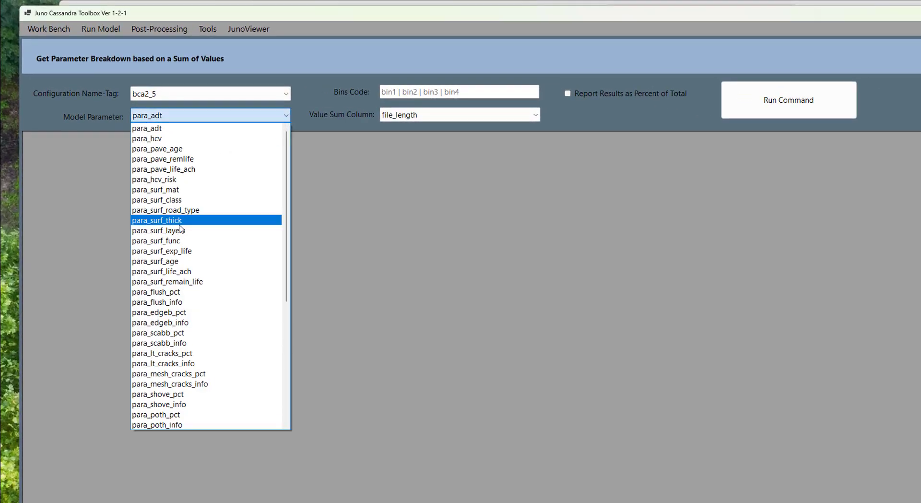
{"action": "scroll", "coordinate": [155, 211], "scroll_direction": "down", "scroll_amount": 7}
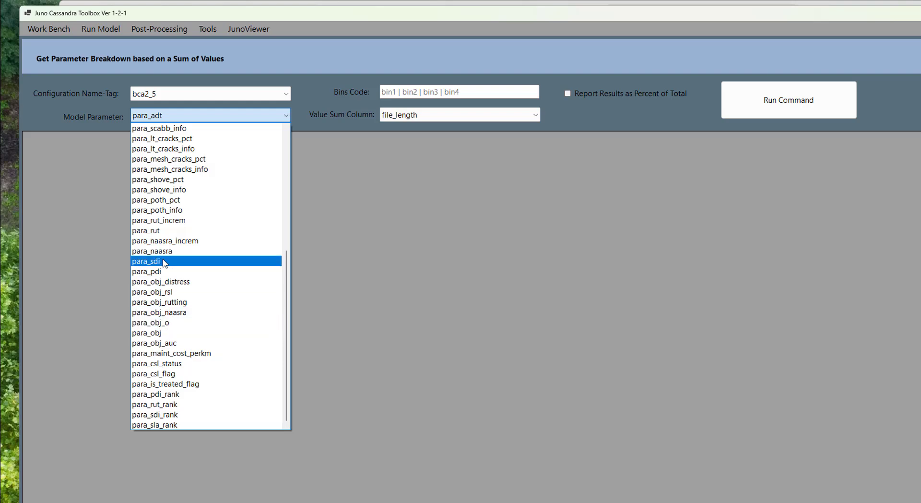
{"action": "left_click", "coordinate": [154, 231]}
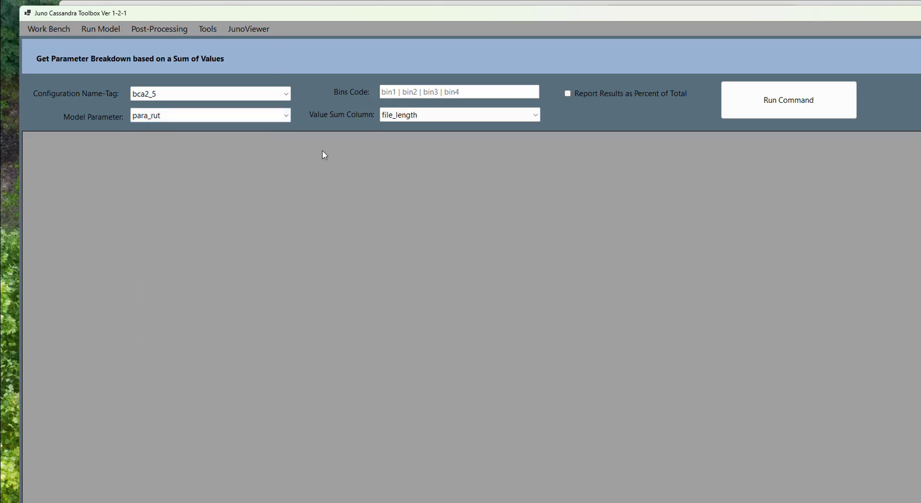
- Try file_area_m2 as the value sum column and return it to file_length
{"action": "left_click", "coordinate": [403, 91]}
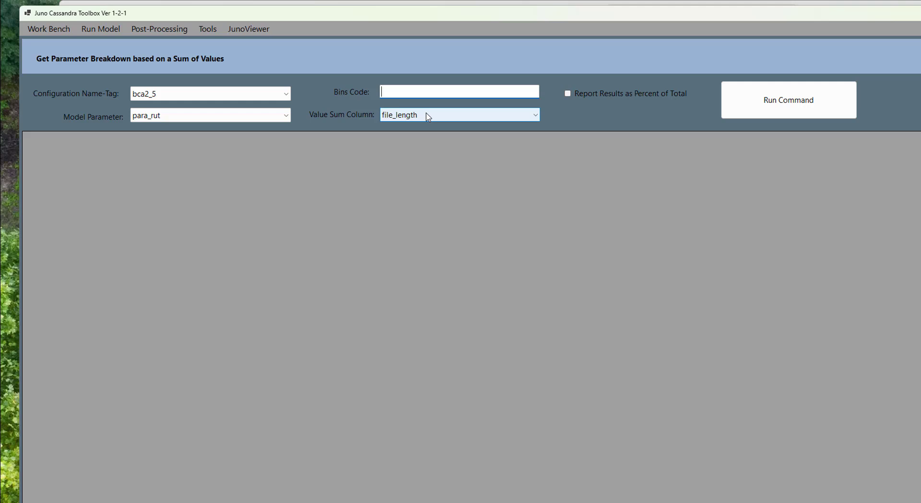
{"action": "left_click", "coordinate": [536, 116]}
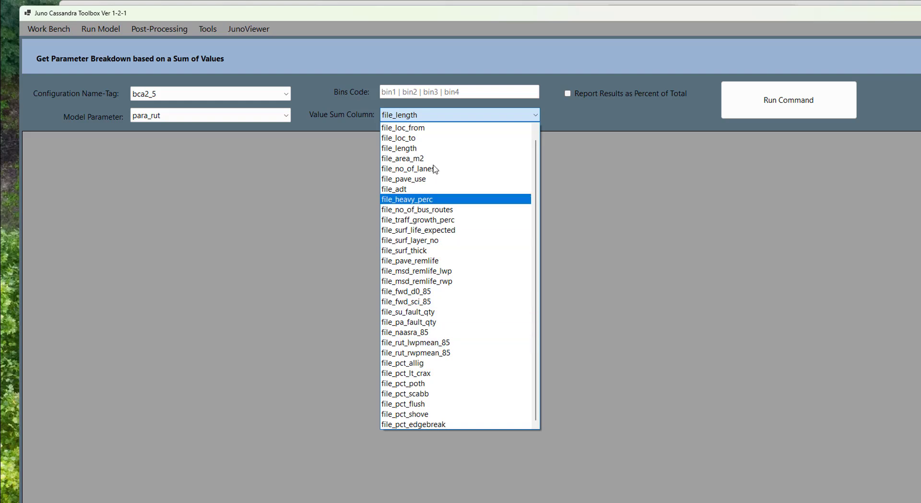
{"action": "left_click", "coordinate": [408, 158]}
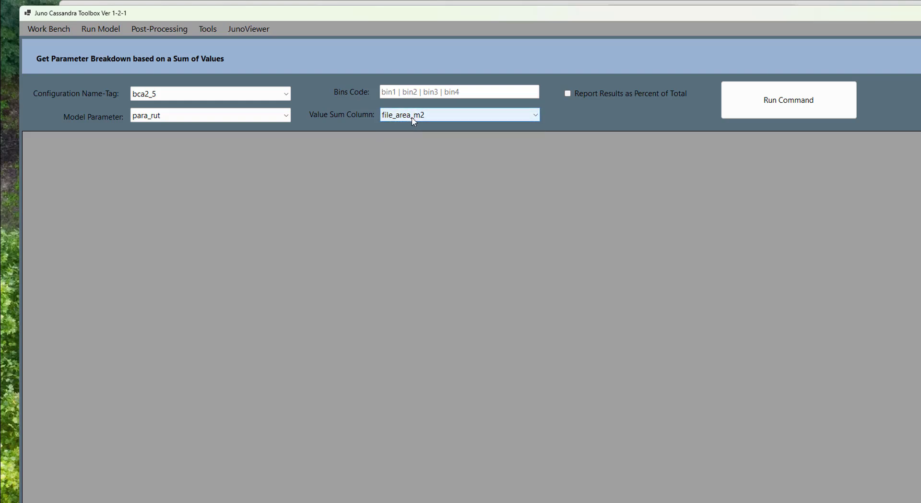
{"action": "left_click", "coordinate": [535, 116]}
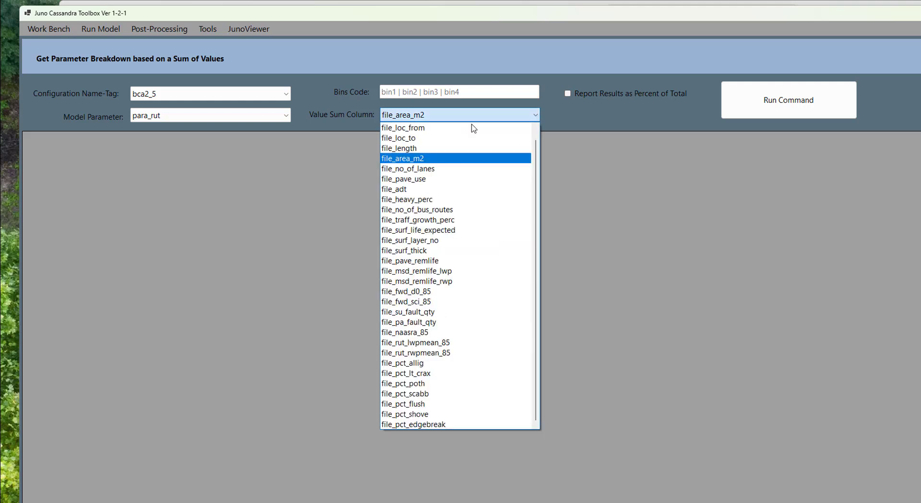
{"action": "left_click", "coordinate": [425, 149]}
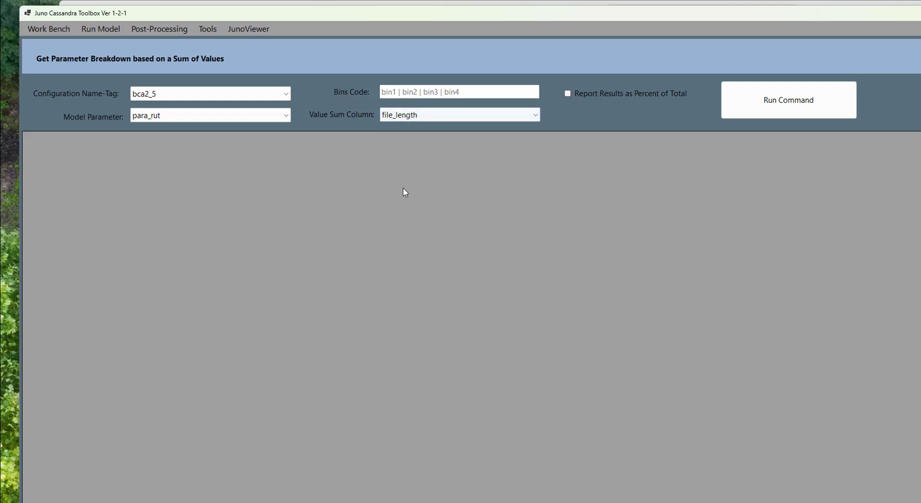
- Define the rut depth bins with the bins code 5|10|15|20
{"action": "left_click", "coordinate": [421, 92]}
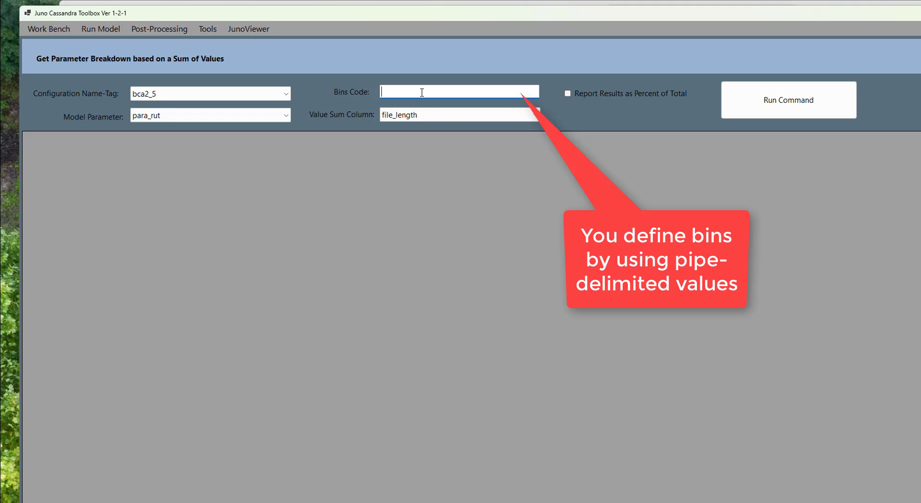
{"action": "type", "text": "5"}
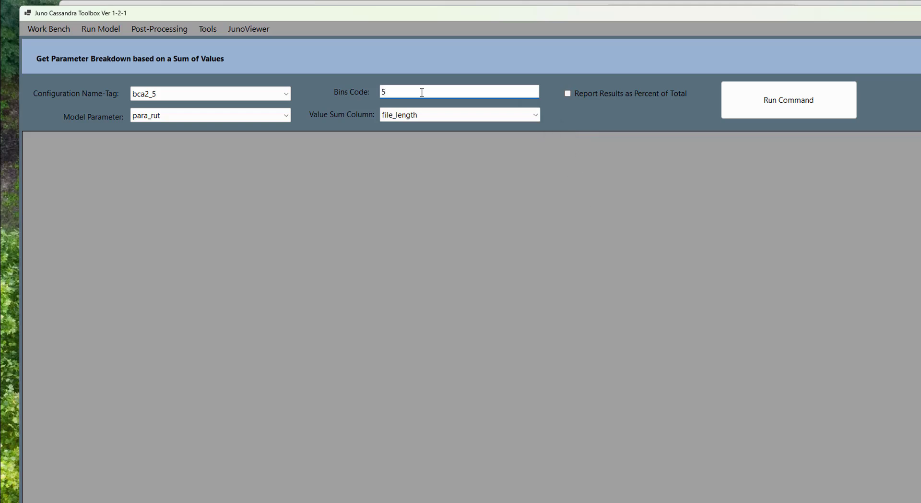
{"action": "key", "text": "BackSpace"}
{"action": "type", "text": "="}
{"action": "type", "text": "0"}
{"action": "type", "text": "|5"}
{"action": "left_click_drag", "start_coordinate": [397, 90], "coordinate": [382, 90]}
{"action": "left_click", "coordinate": [400, 93]}
{"action": "key", "text": "BackSpace"}
{"action": "key", "text": "BackSpace"}
{"action": "key", "text": "BackSpace"}
{"action": "type", "text": "5:10"}
{"action": "key", "text": "Left"}
{"action": "key", "text": "Left"}
{"action": "key", "text": "BackSpace"}
{"action": "type", "text": "|10|15|20|999"}
{"action": "key", "text": "BackSpace"}
{"action": "key", "text": "BackSpace"}
{"action": "key", "text": "BackSpace"}
{"action": "key", "text": "BackSpace"}
{"action": "left_click_drag", "start_coordinate": [383, 92], "coordinate": [428, 96]}
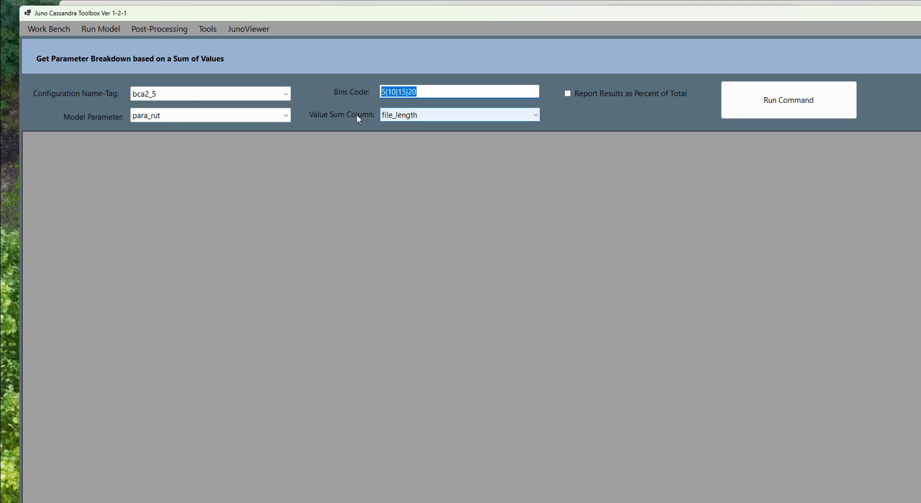
- Run the breakdown as file_length sums and rerun it with the results reported as percent of total
{"action": "left_click", "coordinate": [763, 107]}
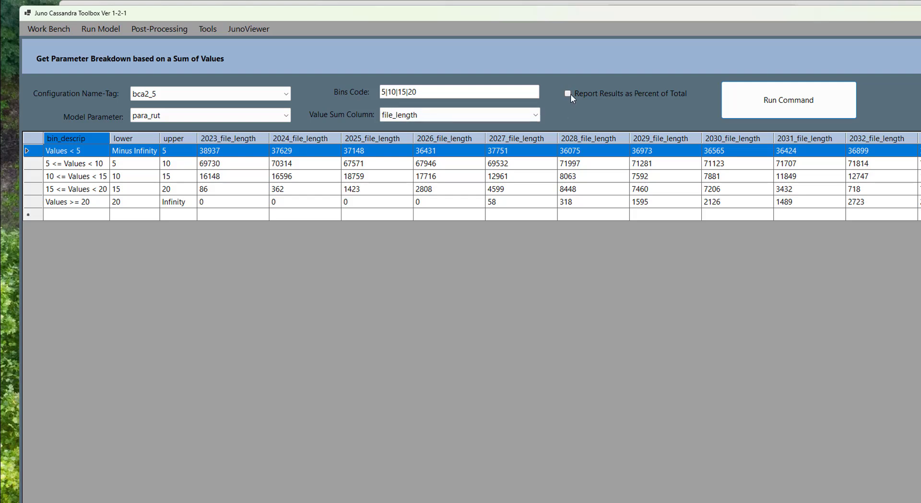
{"action": "left_click", "coordinate": [748, 107]}
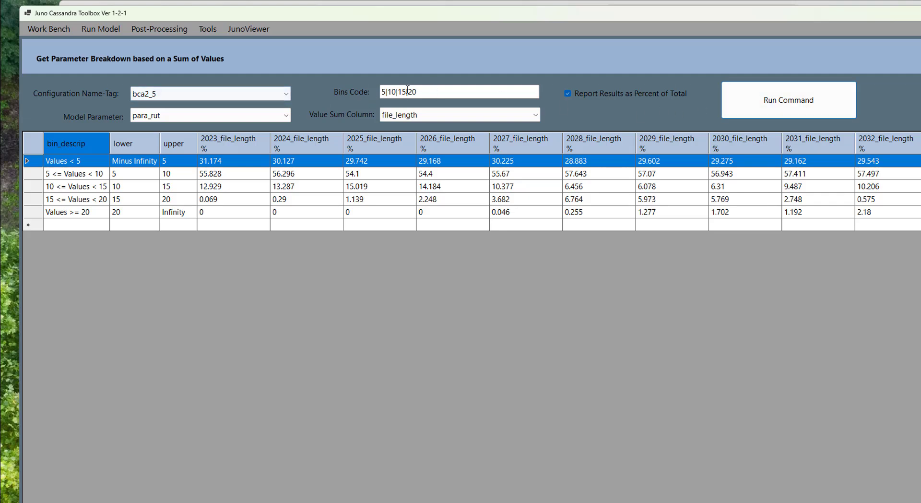
- Reopen the parameter breakdown by value sum and fill in the remembered bins code 5|10|15|20
{"action": "left_click_drag", "start_coordinate": [424, 91], "coordinate": [352, 91]}
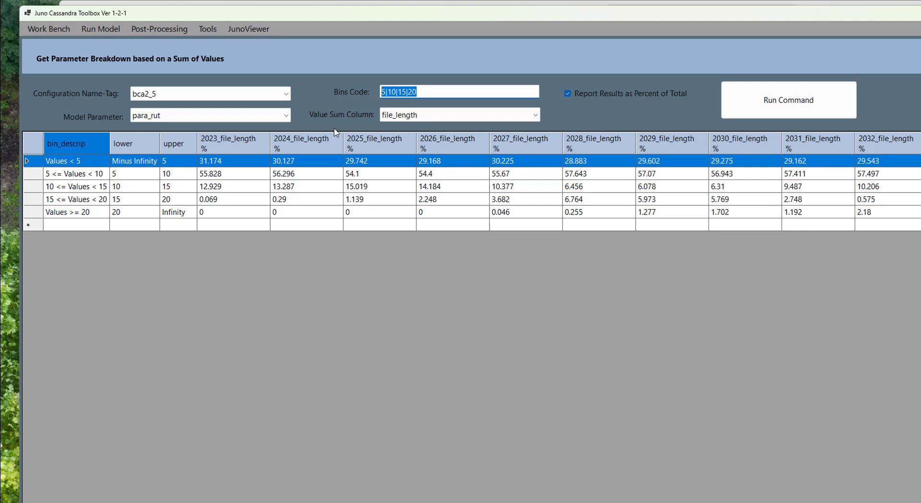
{"action": "left_click", "coordinate": [160, 27]}
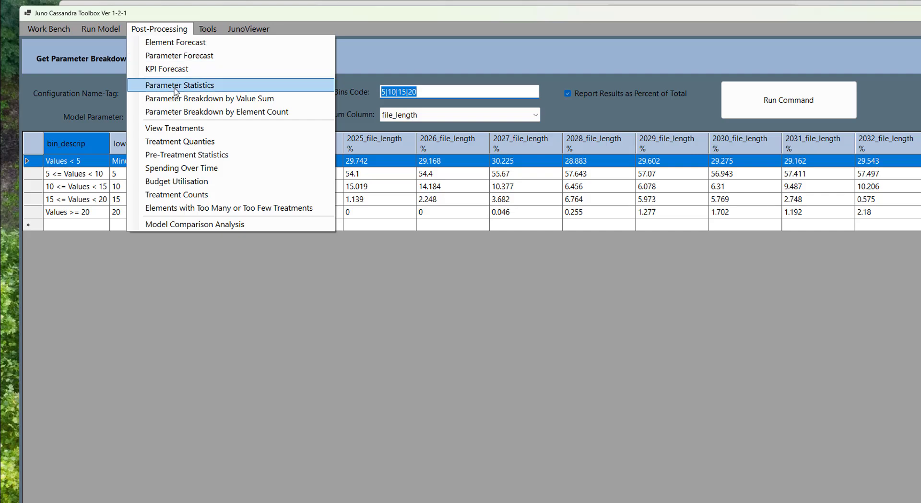
{"action": "left_click", "coordinate": [184, 99]}
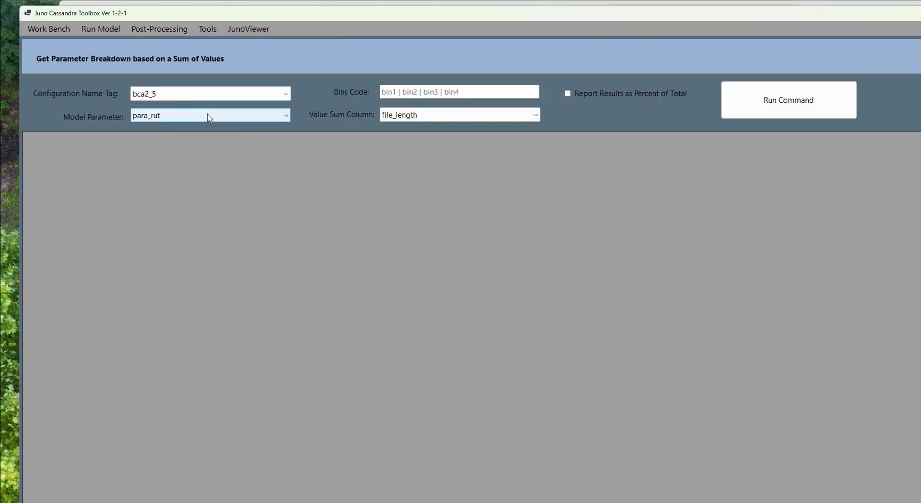
{"action": "left_click", "coordinate": [419, 94]}
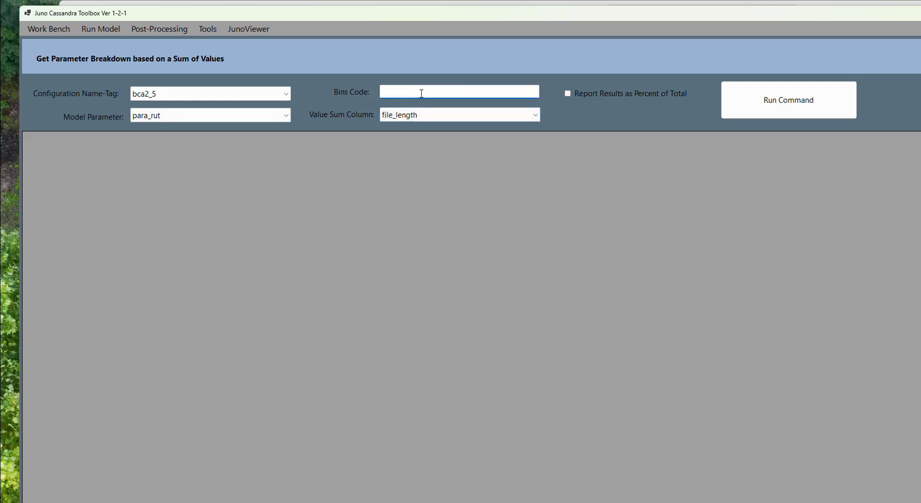
{"action": "type", "text": "5|"}
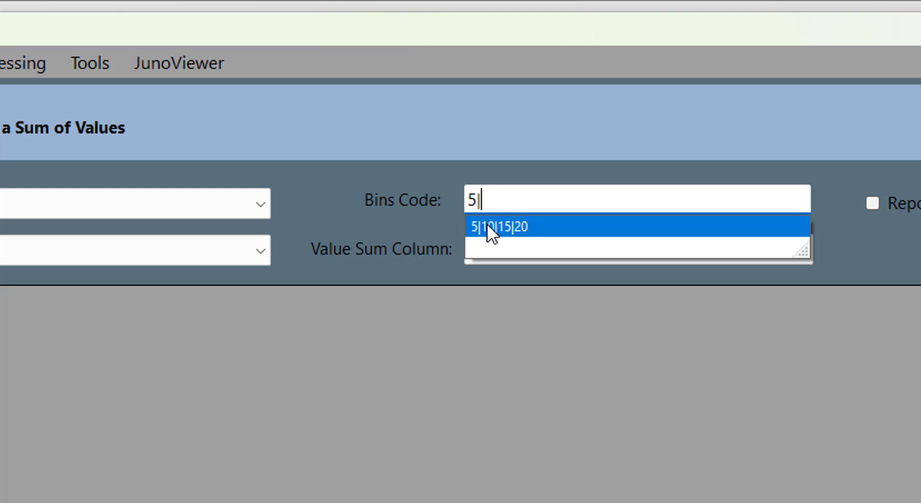
{"action": "left_click", "coordinate": [499, 226]}
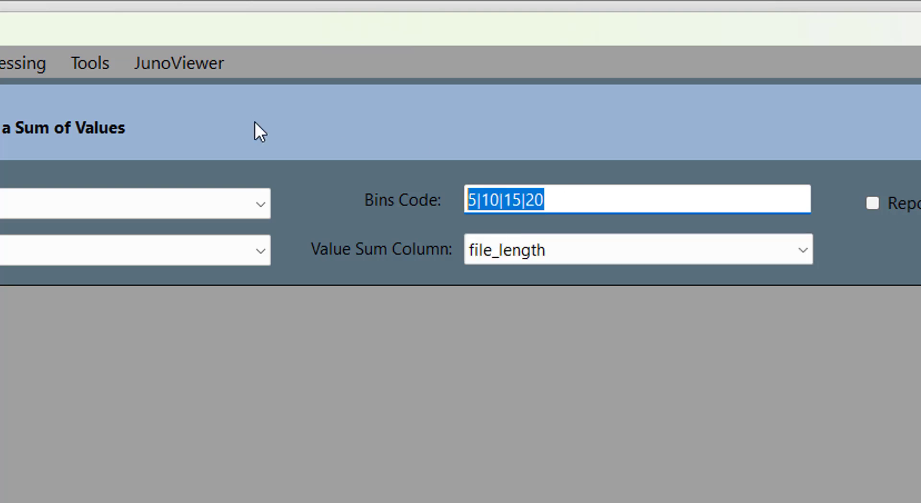
- Set the bins code to 4|8|12|16 and run the file_length breakdown with results reported as percent of total
{"action": "type", "text": "4|"}
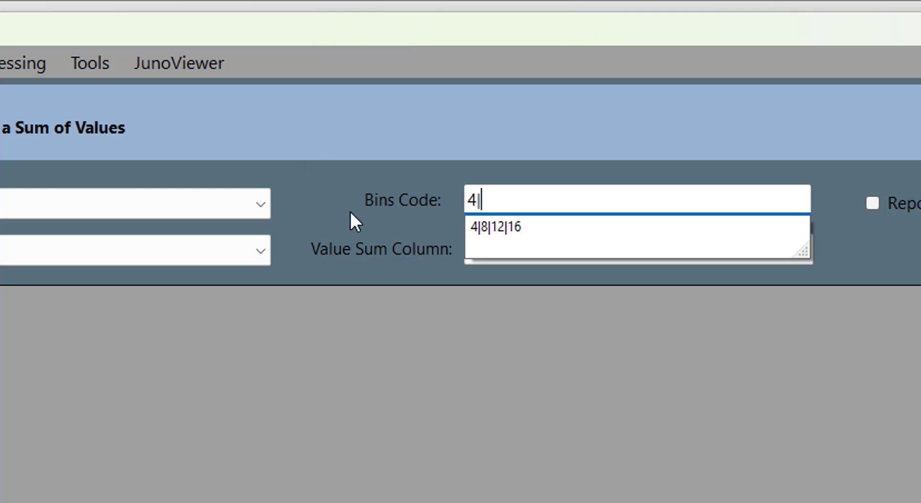
{"action": "left_click", "coordinate": [528, 231]}
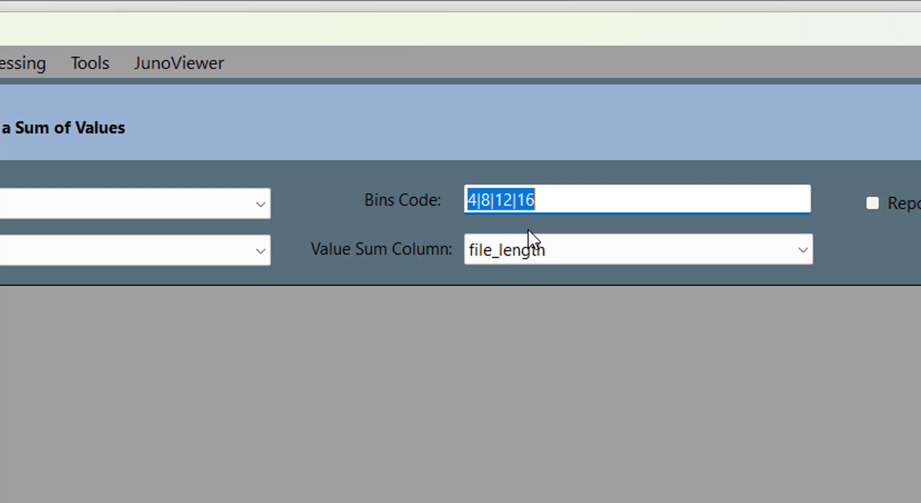
{"action": "left_click", "coordinate": [603, 198]}
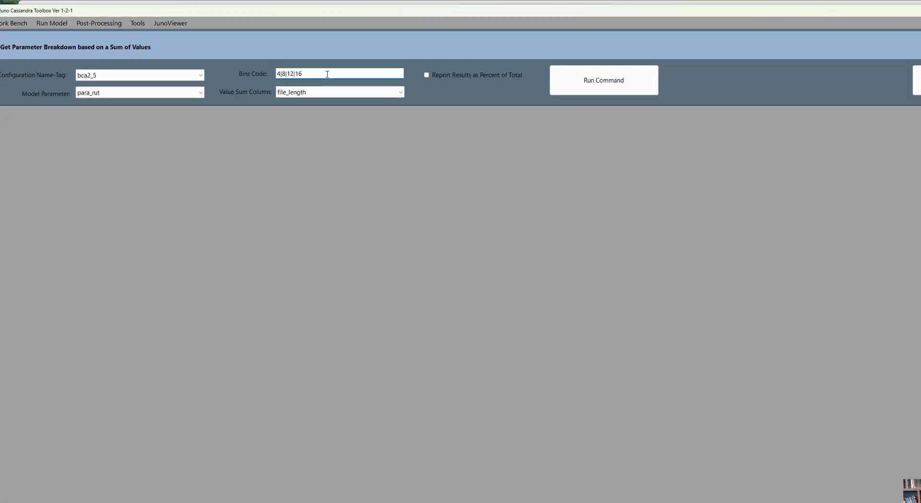
{"action": "left_click", "coordinate": [535, 70]}
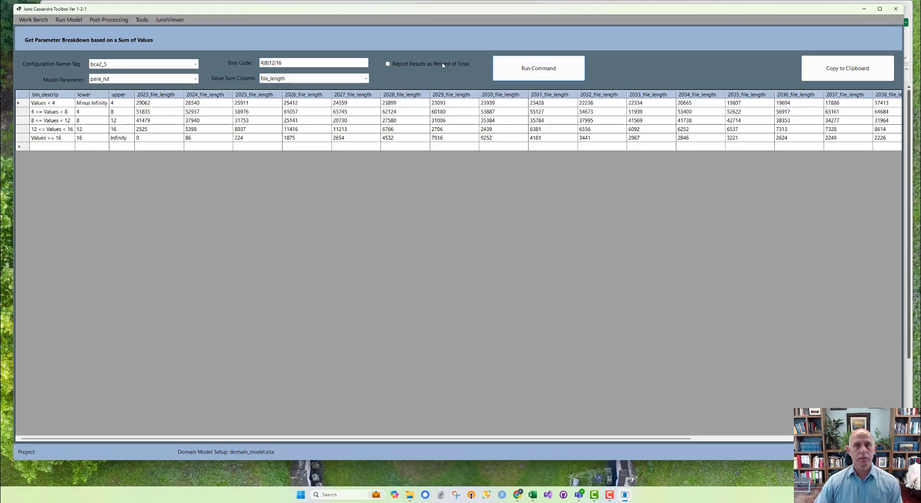
{"action": "left_click", "coordinate": [543, 73]}
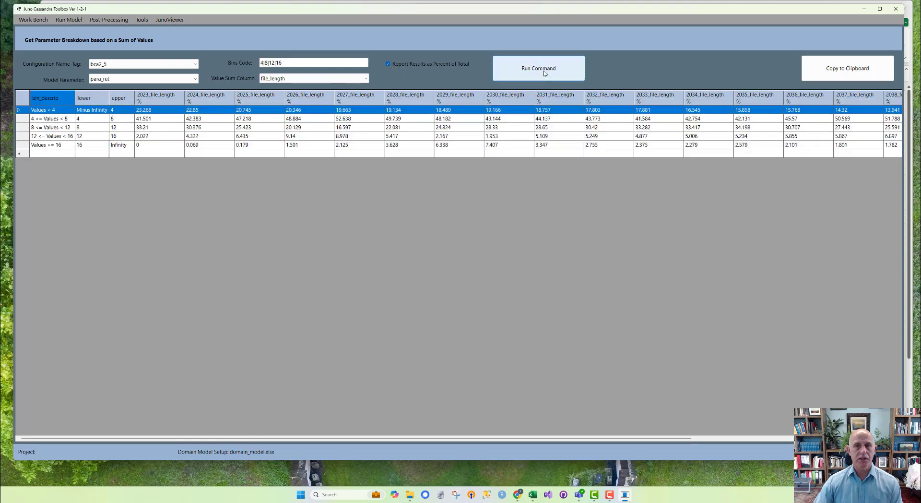
- Copy the breakdown table and paste it without source formatting at cell B3 of the breakdown_length_percent sheet in report_charts.xlsx
{"action": "left_click", "coordinate": [845, 70]}
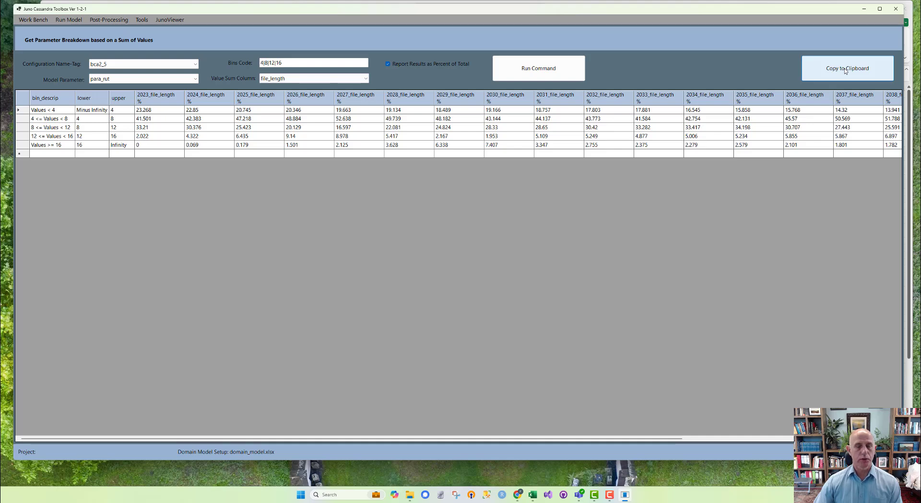
{"action": "left_click", "coordinate": [532, 494]}
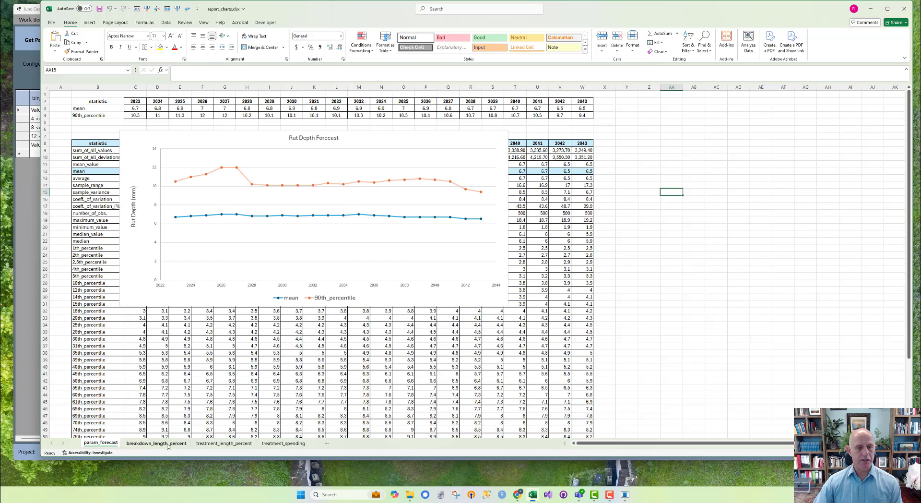
{"action": "left_click", "coordinate": [168, 443]}
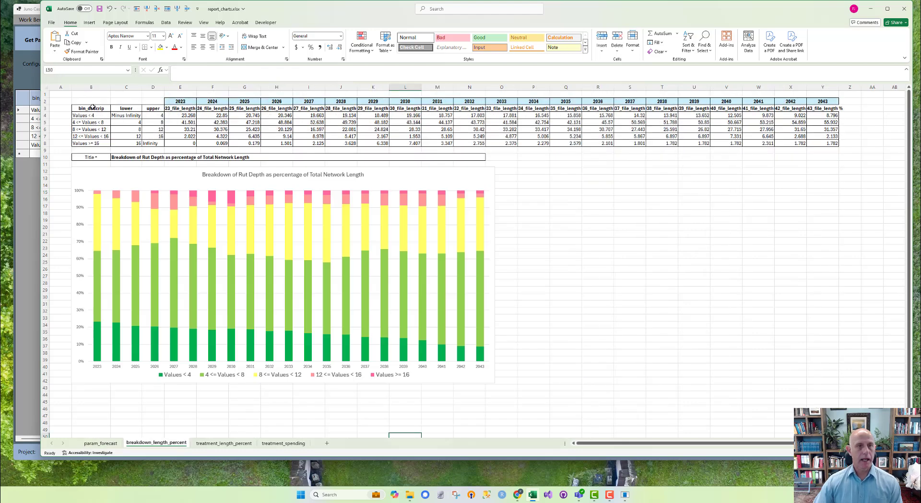
{"action": "left_click", "coordinate": [92, 107]}
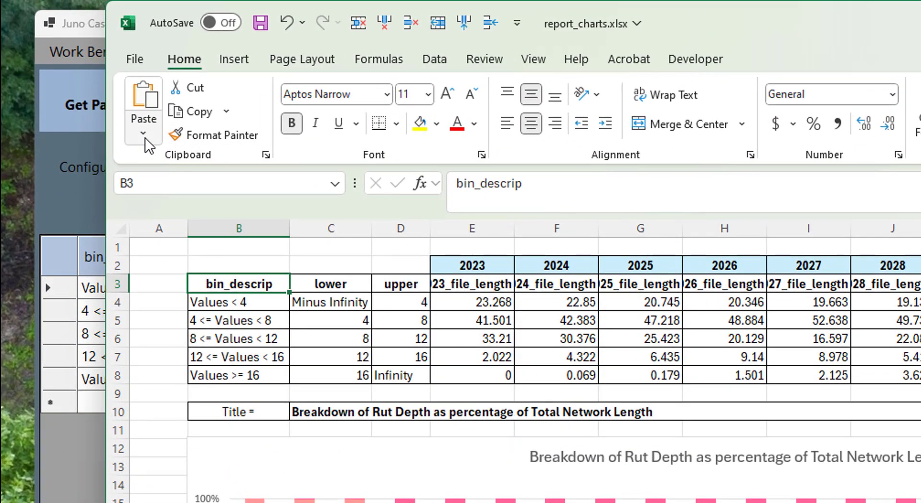
{"action": "left_click", "coordinate": [64, 60]}
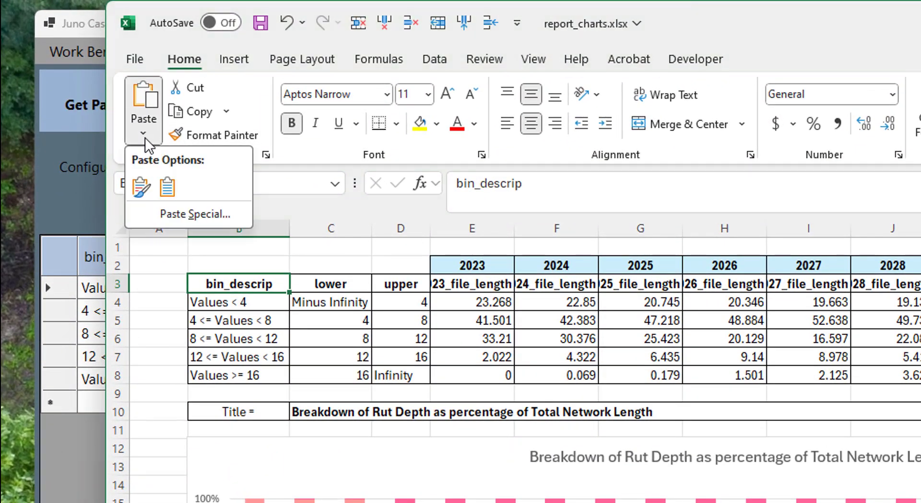
{"action": "left_click", "coordinate": [166, 188]}
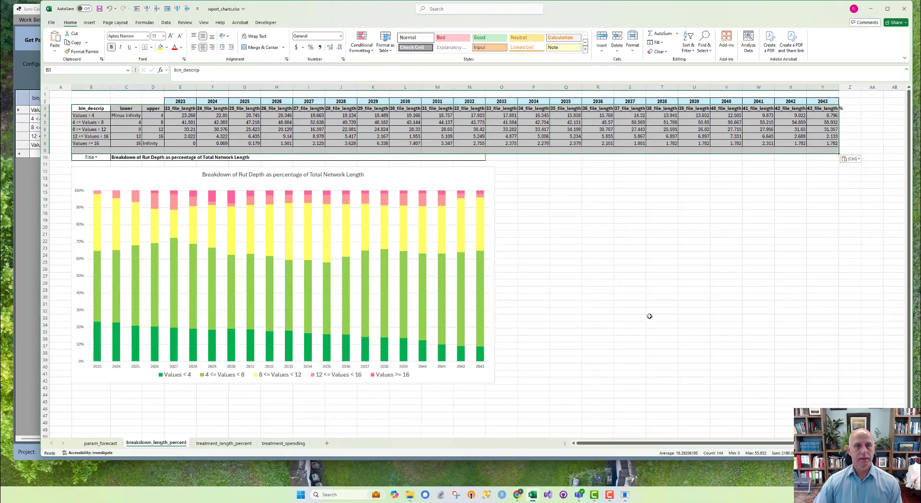
{"action": "left_click", "coordinate": [649, 316]}
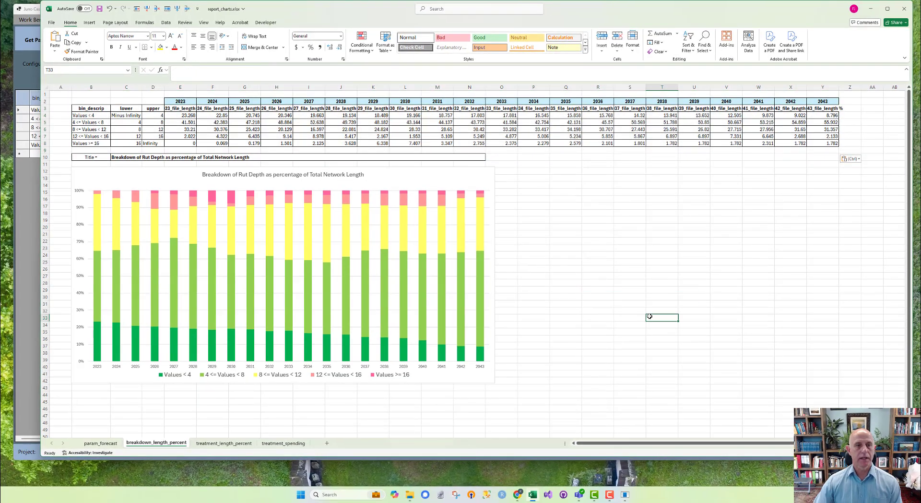
- Examine the stacked rut depth breakdown chart, including the 12 to 16 band series and its source ranges
{"action": "left_click", "coordinate": [443, 204]}
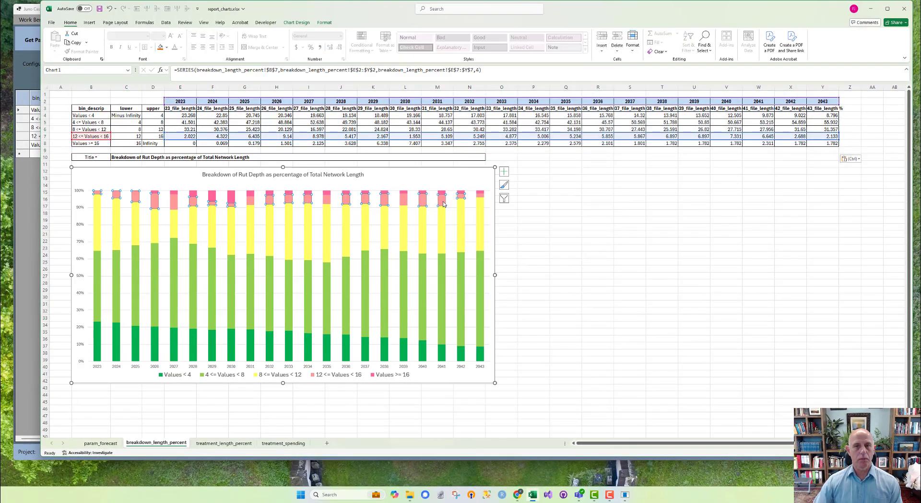
{"action": "left_click", "coordinate": [532, 294]}
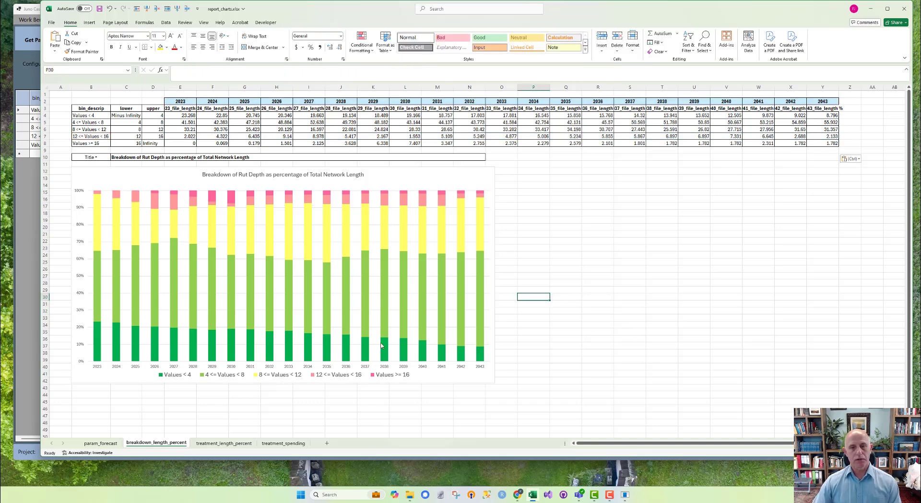
{"action": "left_click", "coordinate": [556, 220]}
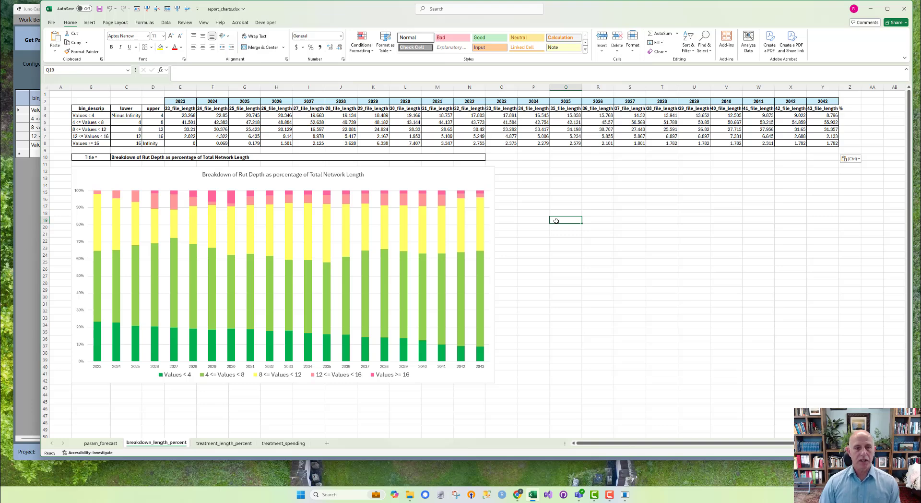
{"action": "left_click", "coordinate": [88, 379]}
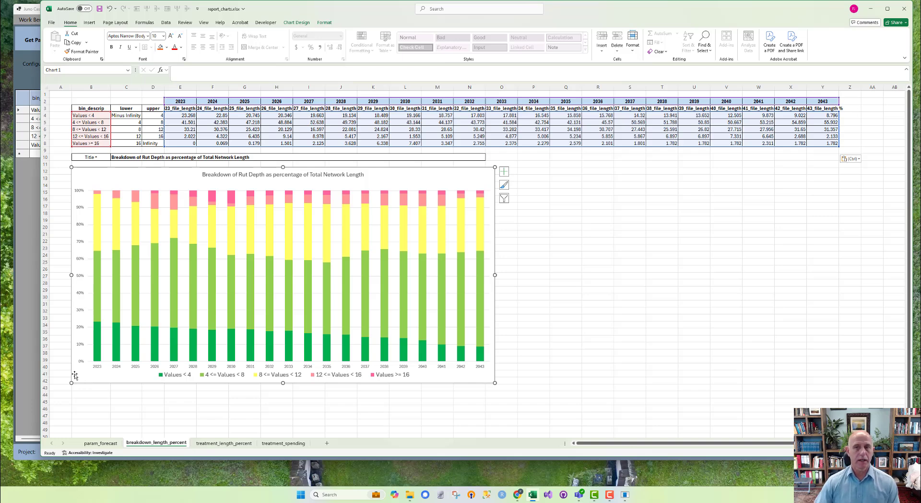
{"action": "left_click", "coordinate": [704, 288]}
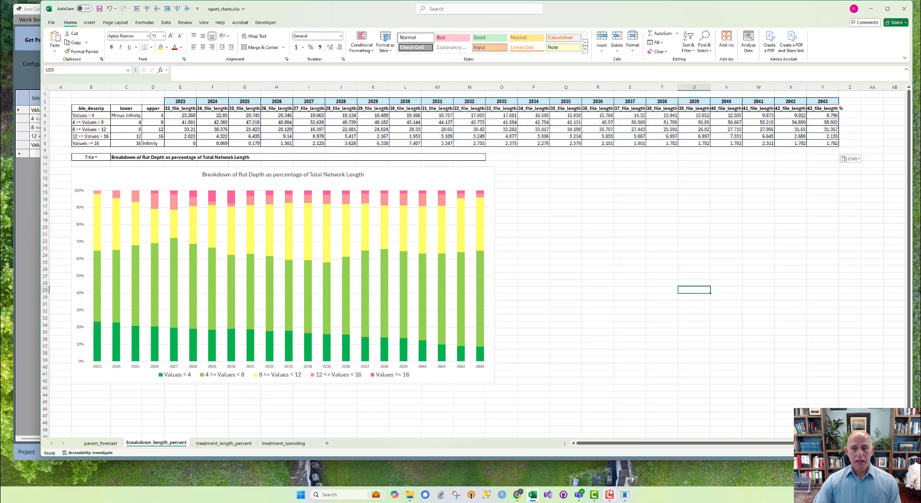
- Switch to the Juno Cassandra Toolbox and open the parameter breakdown by element count with para_rut as the model parameter
{"action": "left_click", "coordinate": [624, 494]}
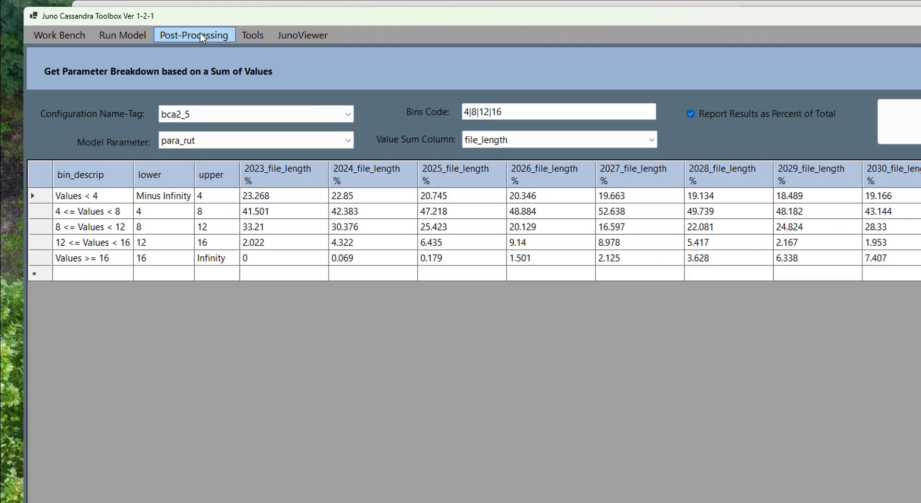
{"action": "left_click", "coordinate": [111, 21]}
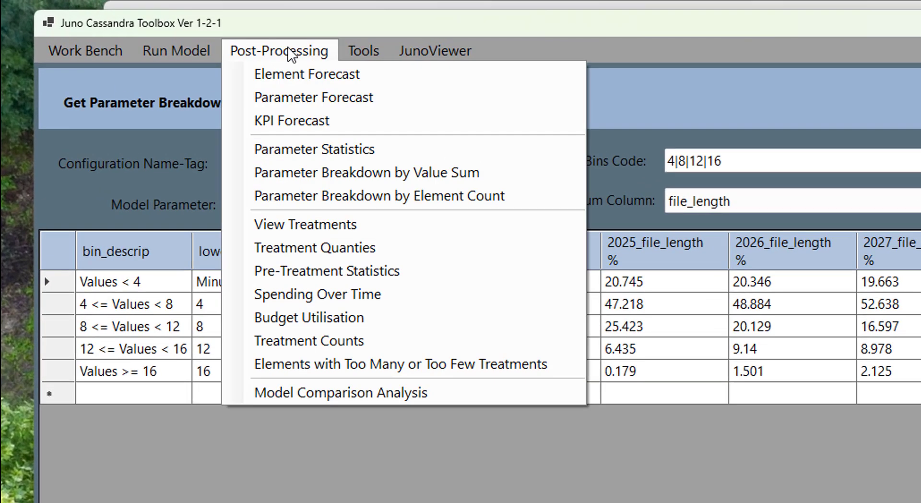
{"action": "left_click", "coordinate": [417, 200]}
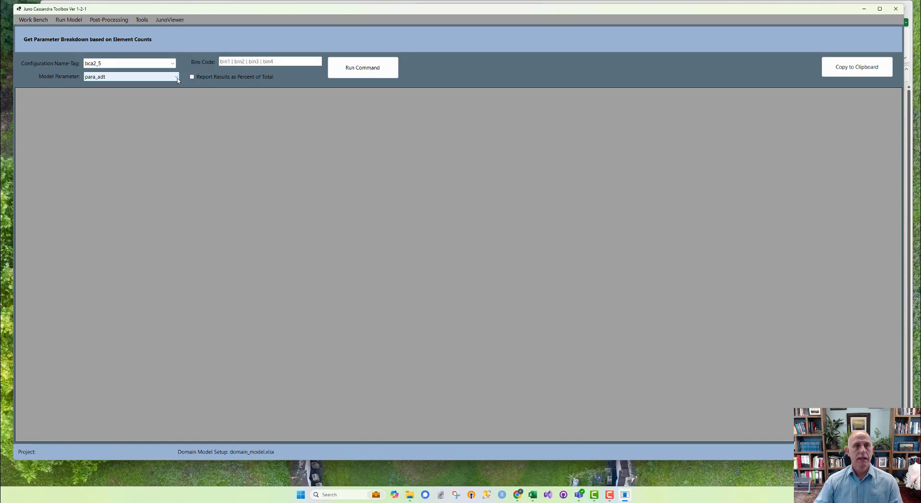
{"action": "left_click", "coordinate": [110, 20]}
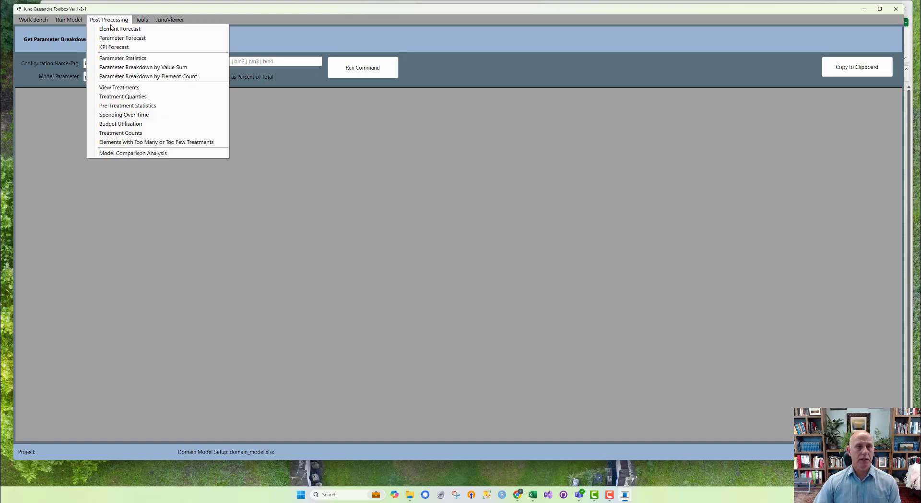
{"action": "left_click", "coordinate": [144, 76]}
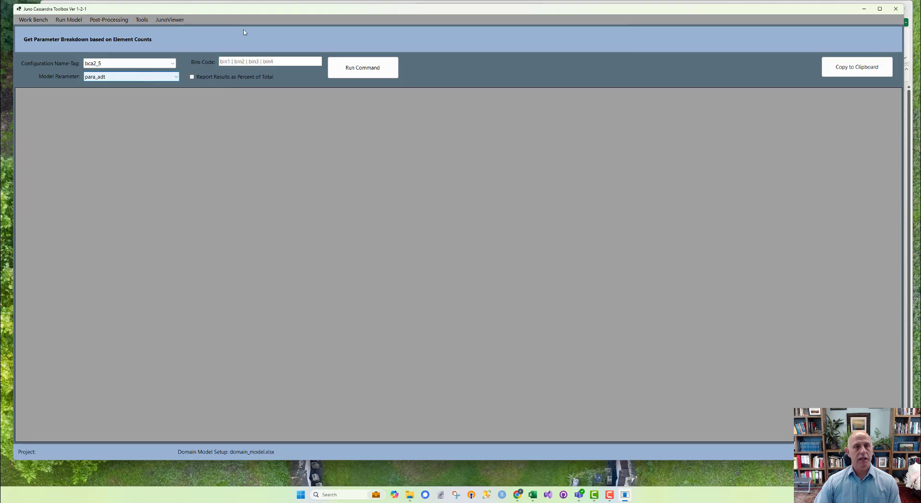
{"action": "left_click", "coordinate": [176, 76]}
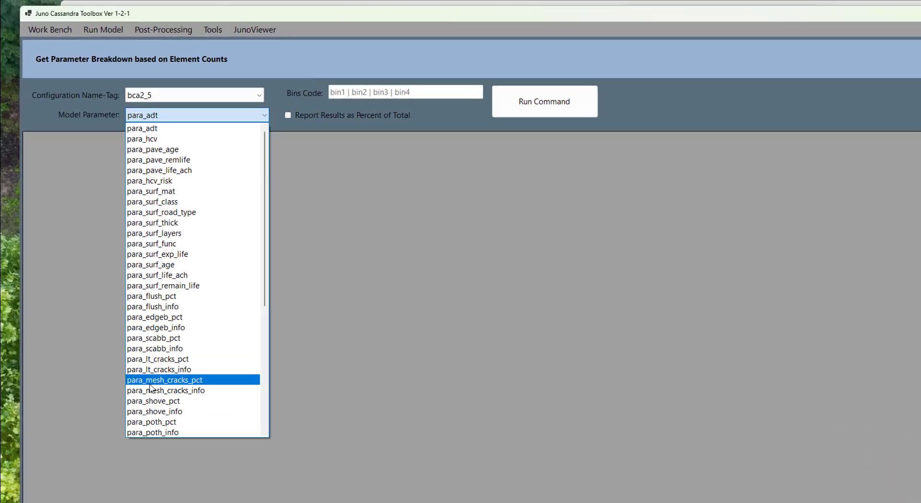
{"action": "scroll", "coordinate": [99, 249], "scroll_direction": "down", "scroll_amount": 4}
{"action": "left_click", "coordinate": [160, 403]}
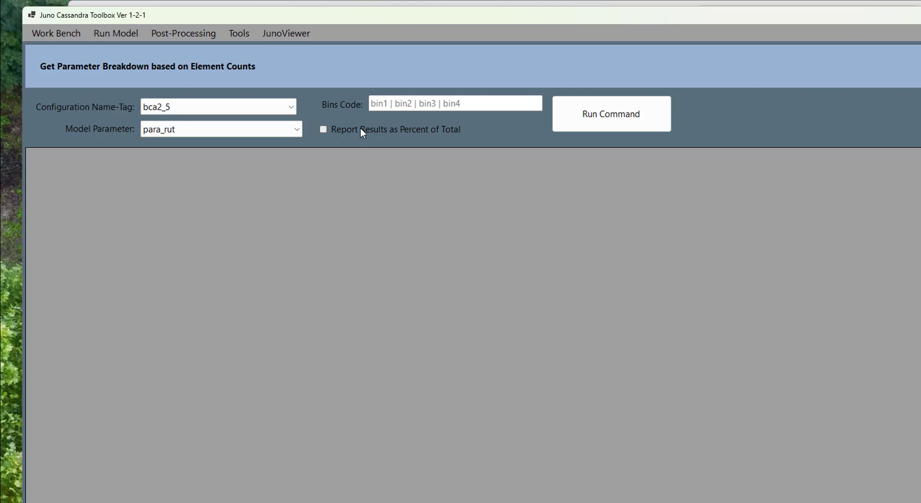
- Define the bins code 4|8|12|16 and run the element-count breakdown with results reported as percent of total
{"action": "left_click", "coordinate": [400, 104]}
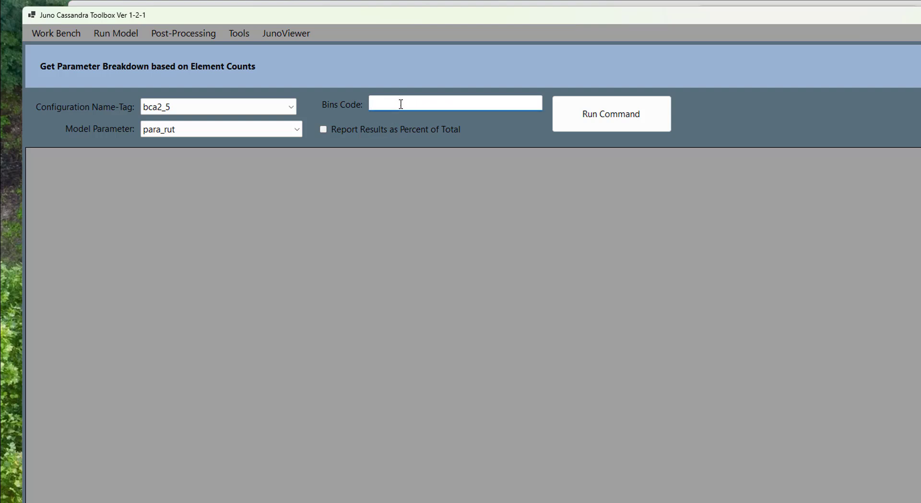
{"action": "type", "text": "4"}
{"action": "key", "text": "Down"}
{"action": "key", "text": "Return"}
{"action": "left_click", "coordinate": [324, 130]}
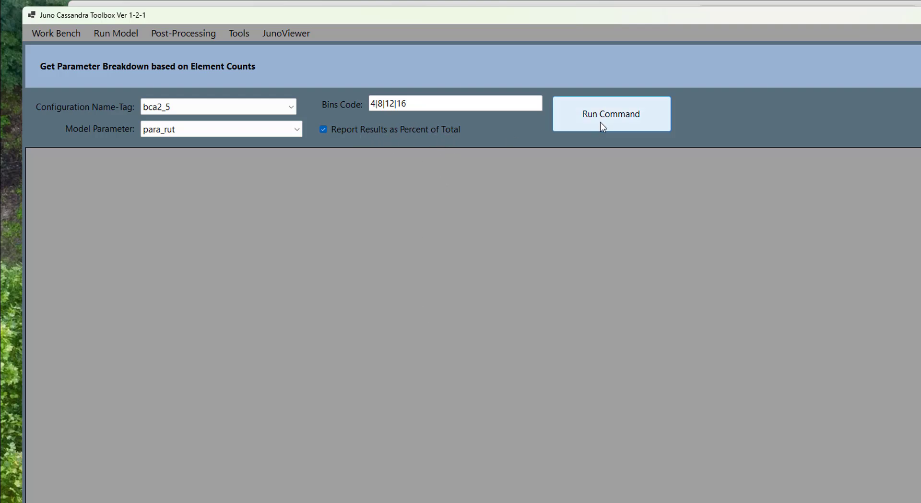
{"action": "left_click", "coordinate": [622, 116]}
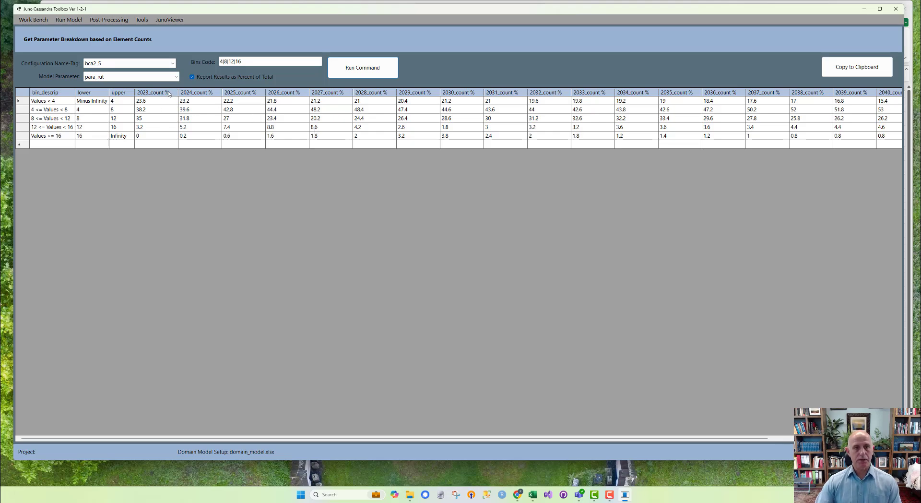
- Copy the element-count breakdown and paste it without source formatting at cell B3 of the breakdown_length_percent sheet in report_charts.xlsx
{"action": "left_click", "coordinate": [863, 66]}
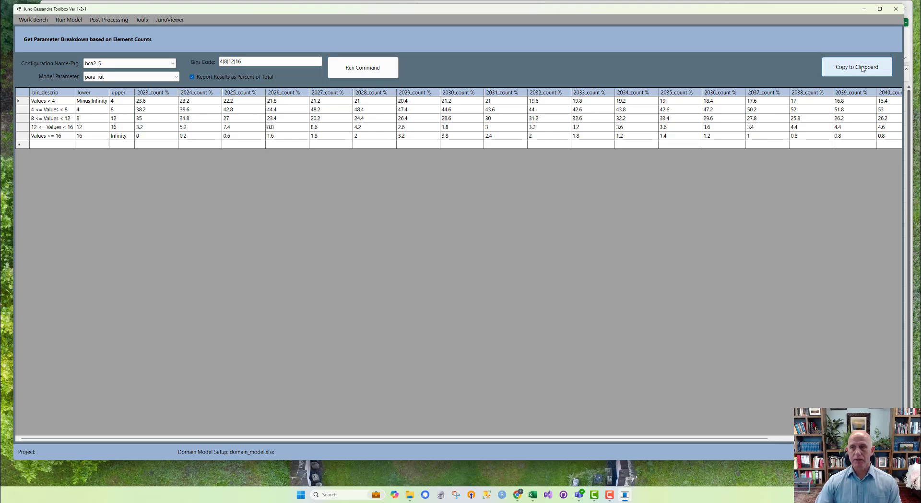
{"action": "left_click", "coordinate": [765, 4]}
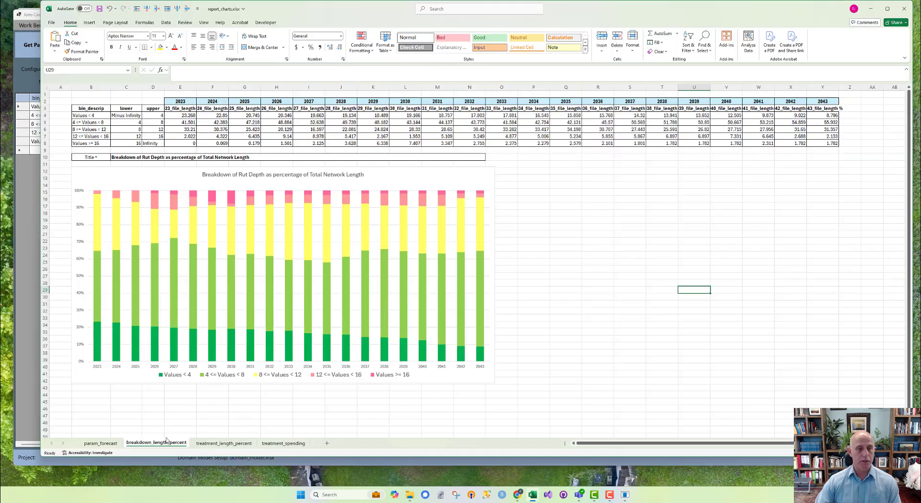
{"action": "left_click", "coordinate": [82, 111]}
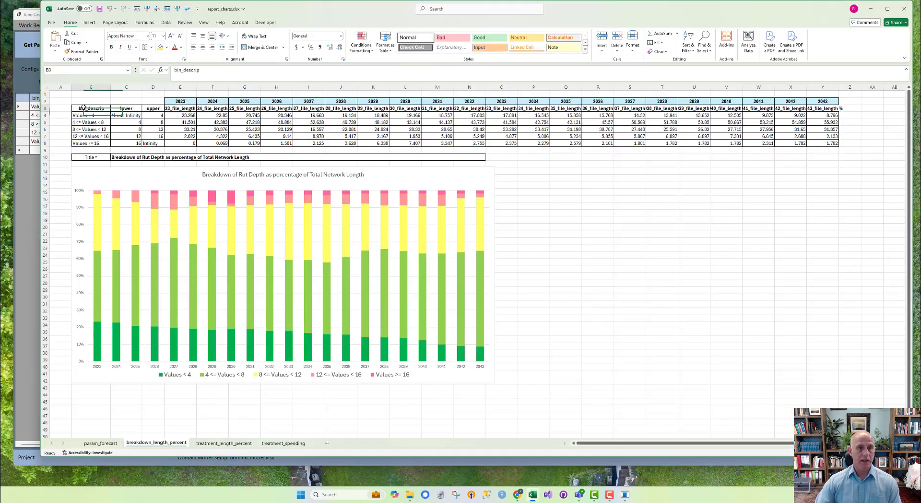
{"action": "left_click", "coordinate": [55, 52]}
{"action": "left_click", "coordinate": [64, 71]}
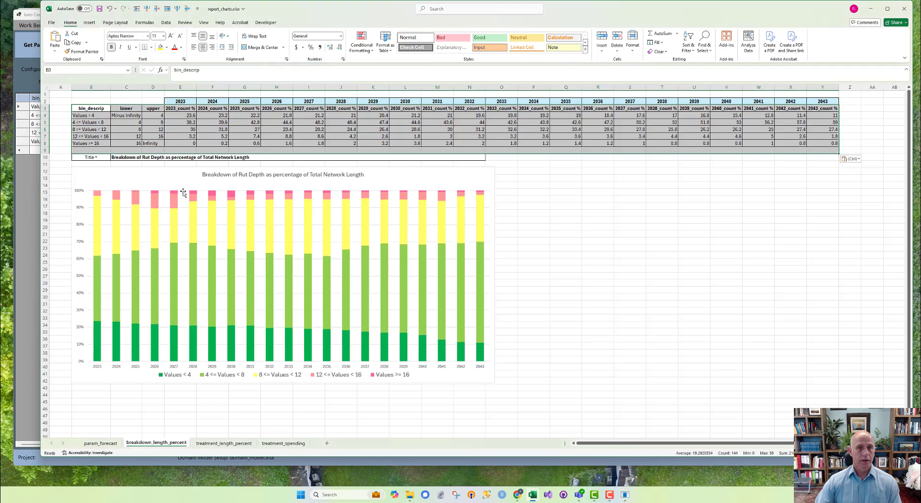
{"action": "left_click", "coordinate": [633, 247]}
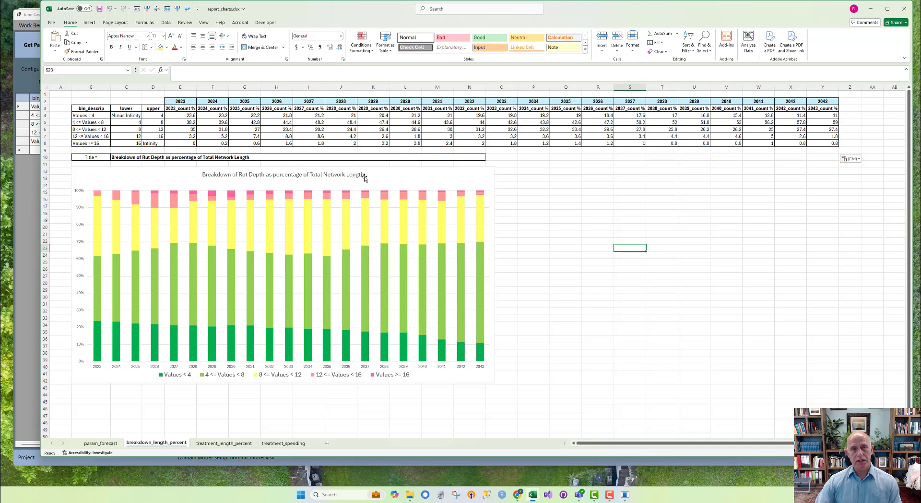
{"action": "left_click", "coordinate": [298, 174]}
{"action": "left_click", "coordinate": [564, 269]}
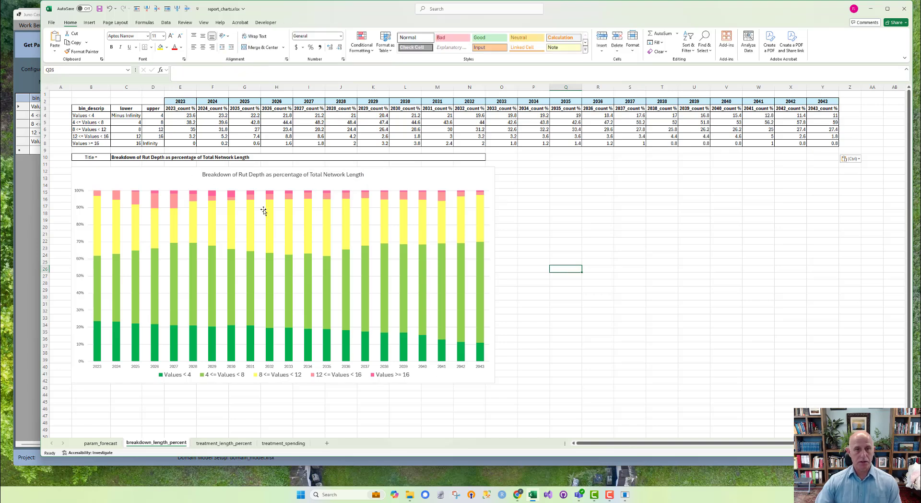
- Switch to the Juno Cassandra Toolbox and open the KPI Forecast tool
{"action": "left_click", "coordinate": [623, 495]}
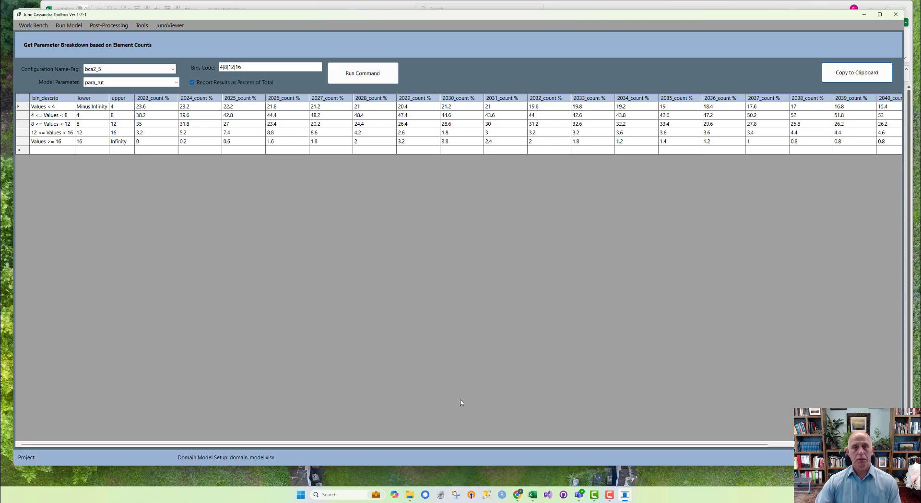
{"action": "left_click", "coordinate": [533, 494]}
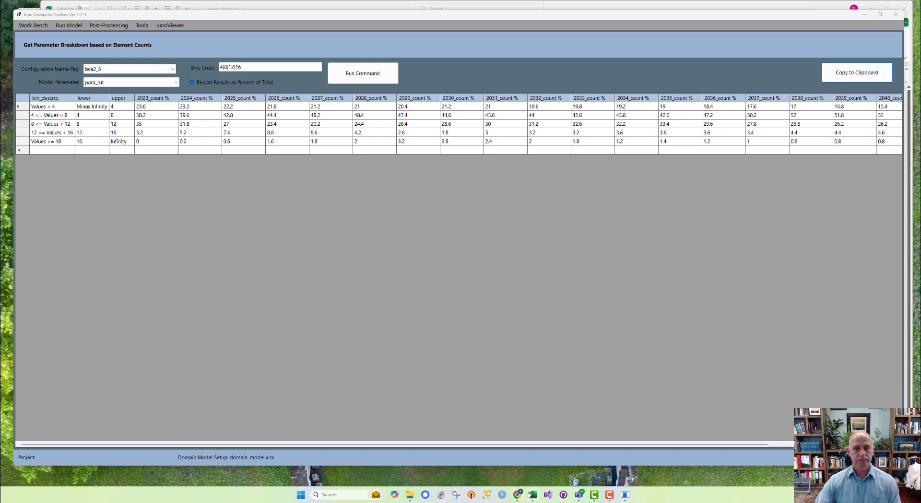
{"action": "left_click", "coordinate": [624, 494]}
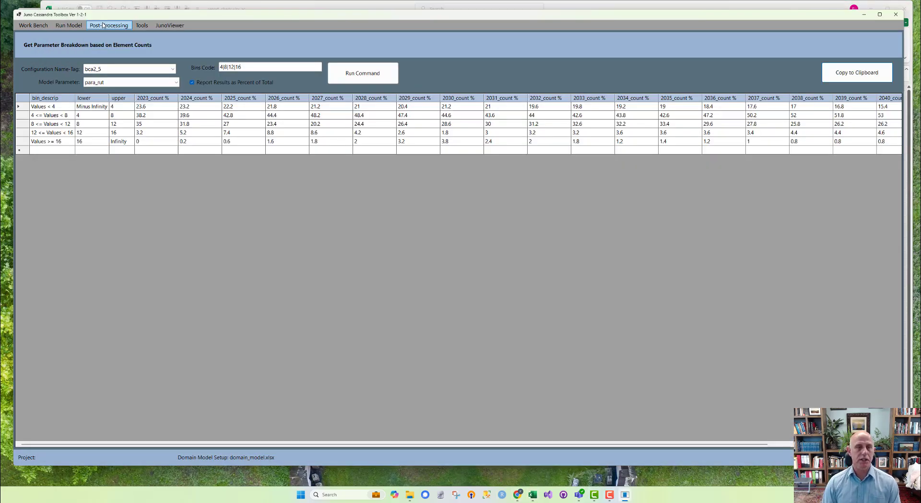
{"action": "left_click", "coordinate": [103, 25]}
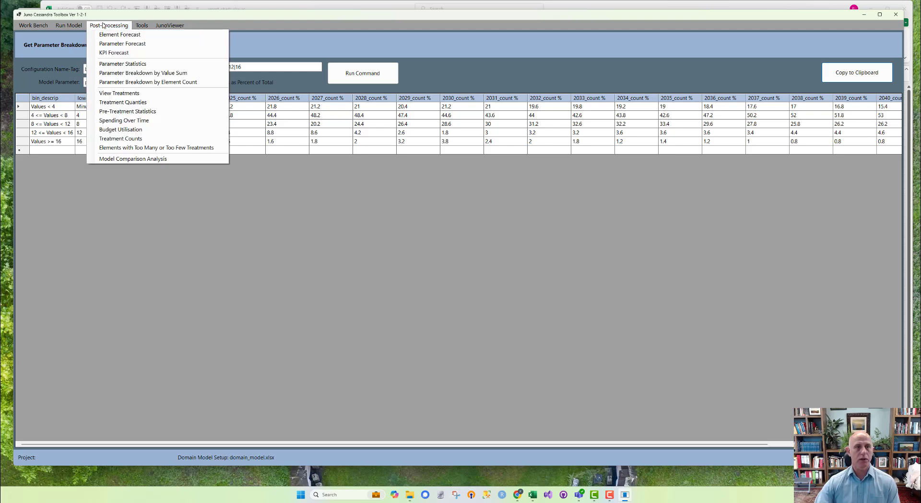
{"action": "left_click", "coordinate": [110, 53]}
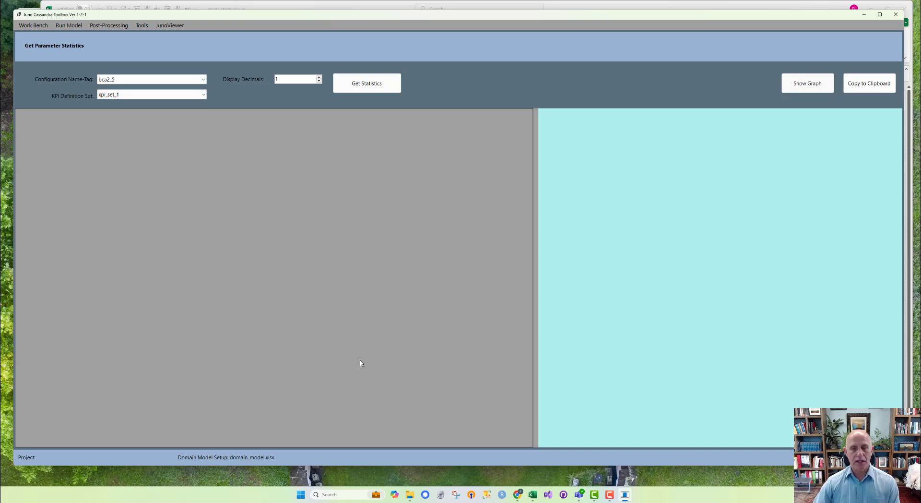
- Switch to File Explorer and open demo_project_data.xlsx from the project's inputs folder
{"action": "left_click", "coordinate": [409, 492]}
{"action": "left_click", "coordinate": [294, 30]}
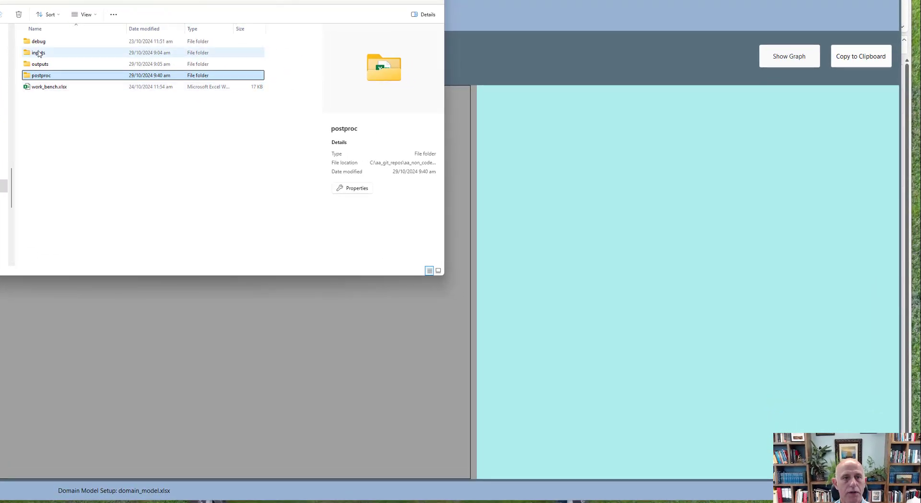
{"action": "double_click", "coordinate": [40, 53]}
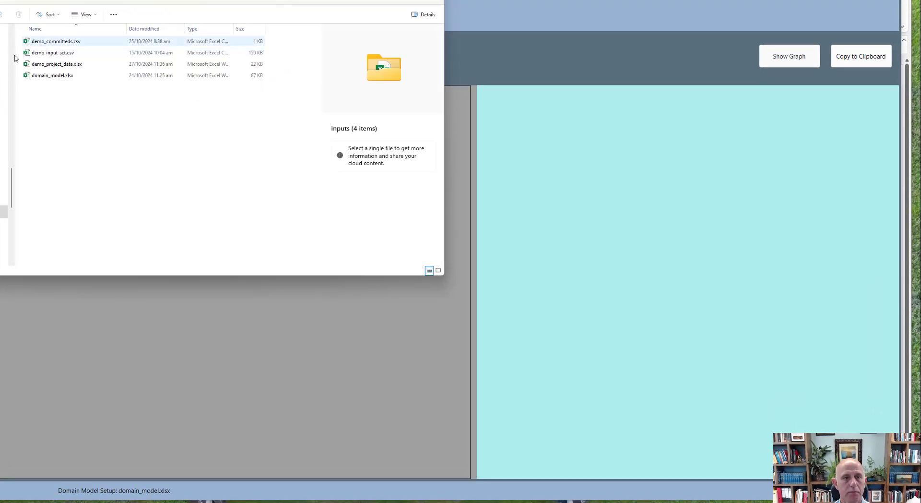
{"action": "double_click", "coordinate": [58, 68]}
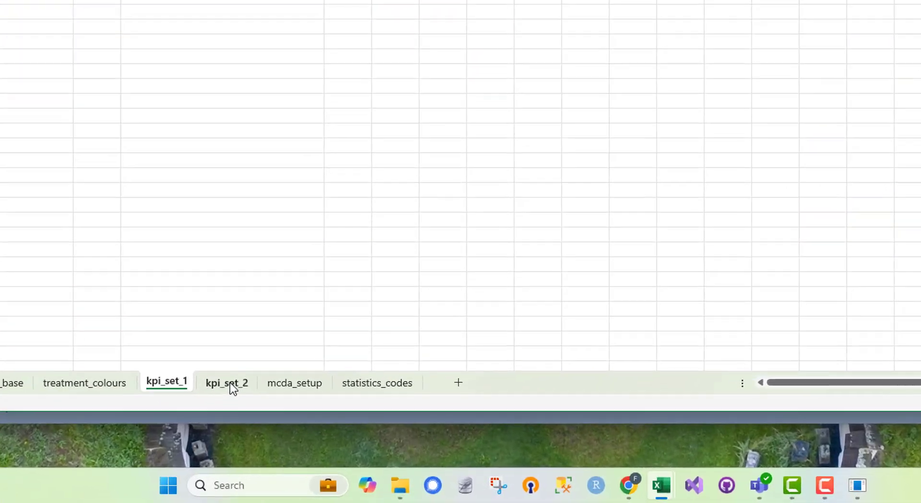
- Examine the parameter and statistic definitions on the kpi_set_1 and kpi_set_2 sheets
{"action": "left_click", "coordinate": [327, 446]}
{"action": "left_click", "coordinate": [296, 445]}
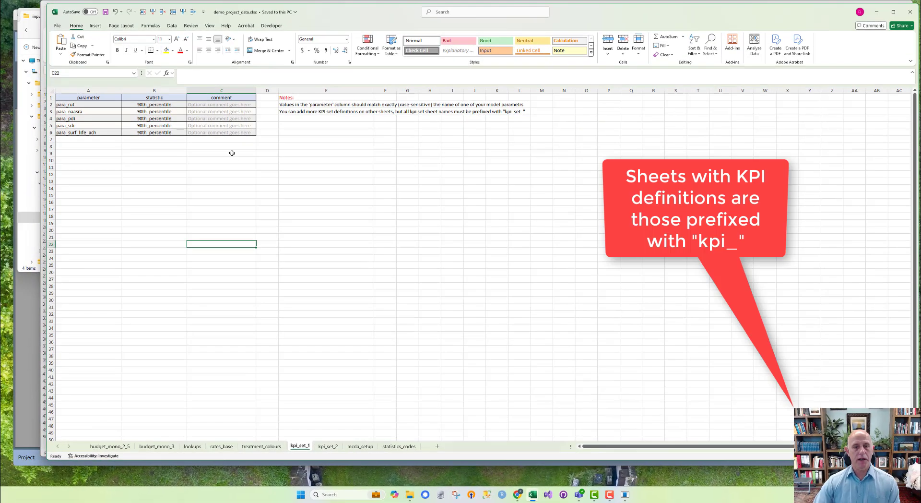
{"action": "left_click", "coordinate": [328, 446]}
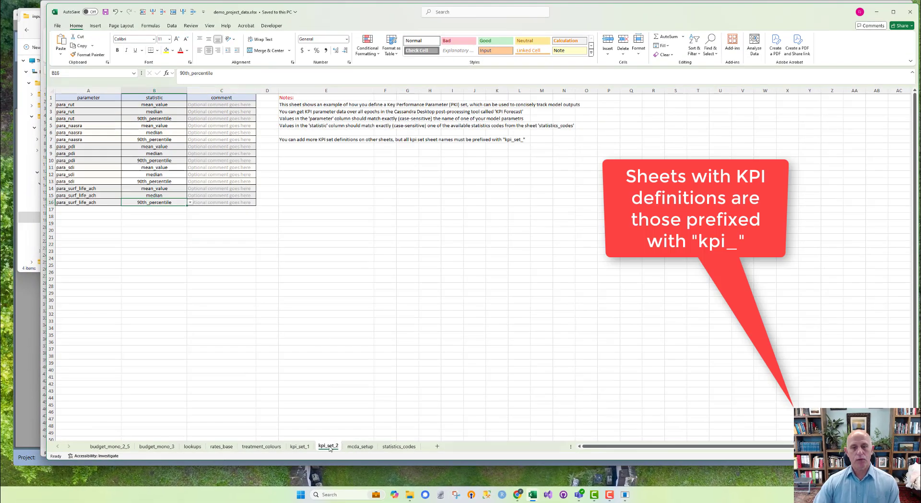
{"action": "right_click", "coordinate": [329, 446]}
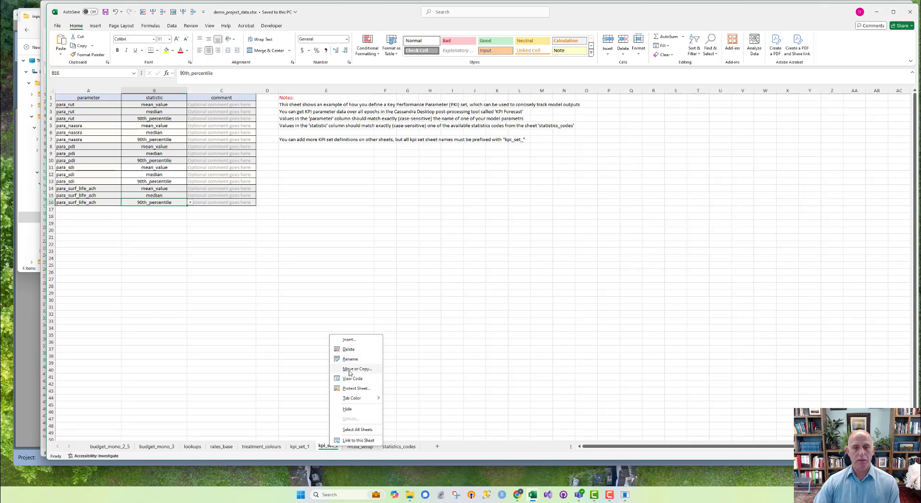
{"action": "left_click", "coordinate": [298, 405]}
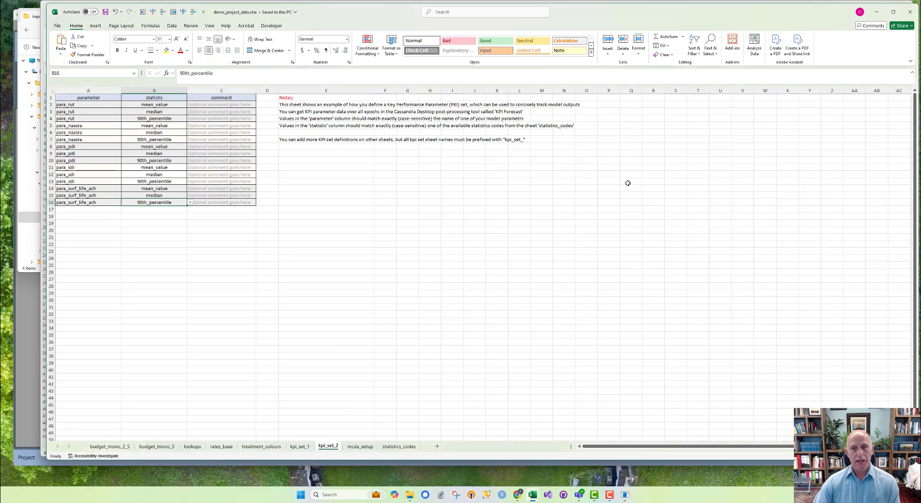
- Switch to the Juno Cassandra Toolbox and check which KPI definition sets it offers
{"action": "left_click", "coordinate": [624, 494]}
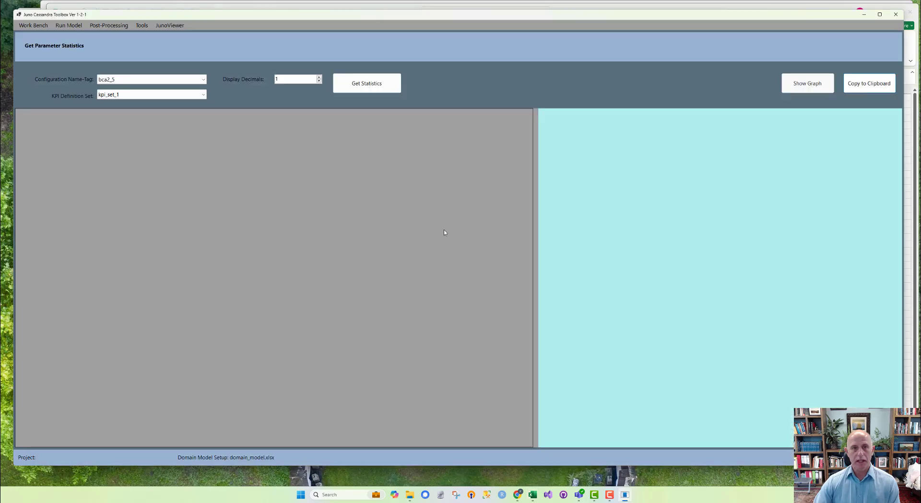
{"action": "left_click", "coordinate": [139, 98]}
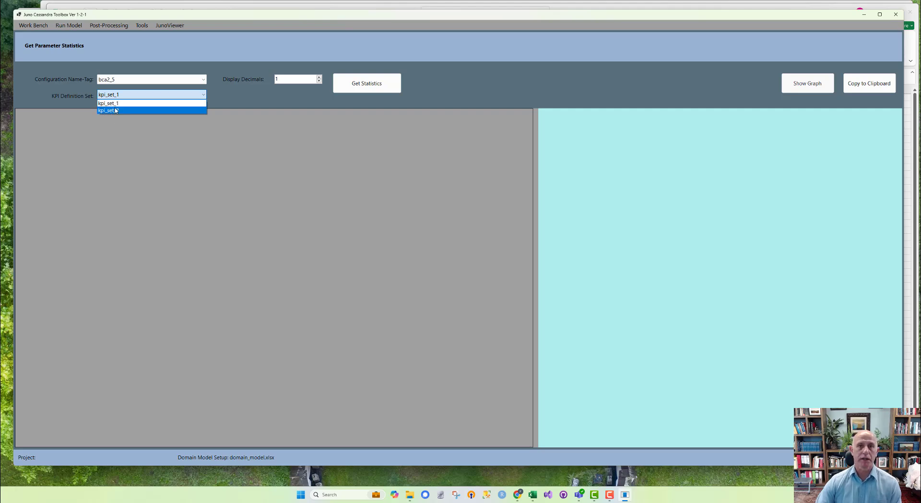
{"action": "left_click", "coordinate": [162, 153]}
- Switch to demo_project_data.xlsx in Excel, duplicate the kpi_set_2 sheet and place the copy directly after the original
{"action": "left_click", "coordinate": [532, 494]}
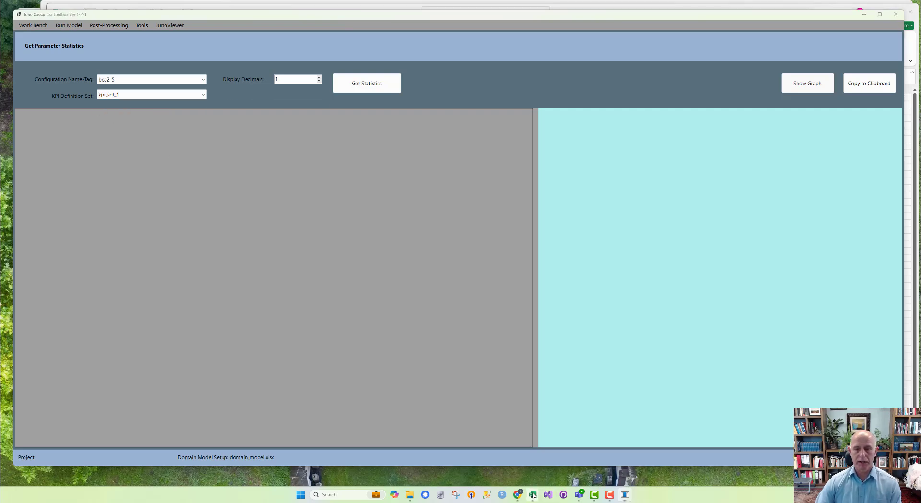
{"action": "left_click", "coordinate": [544, 474]}
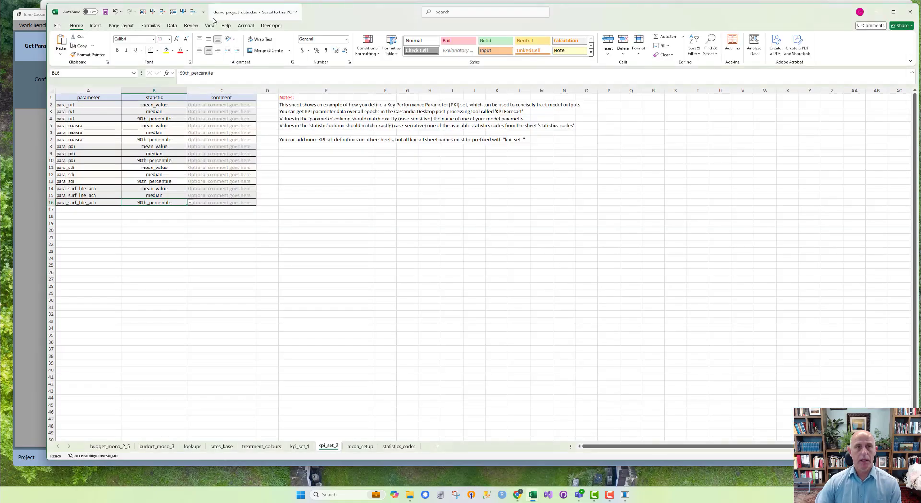
{"action": "left_click", "coordinate": [269, 383]}
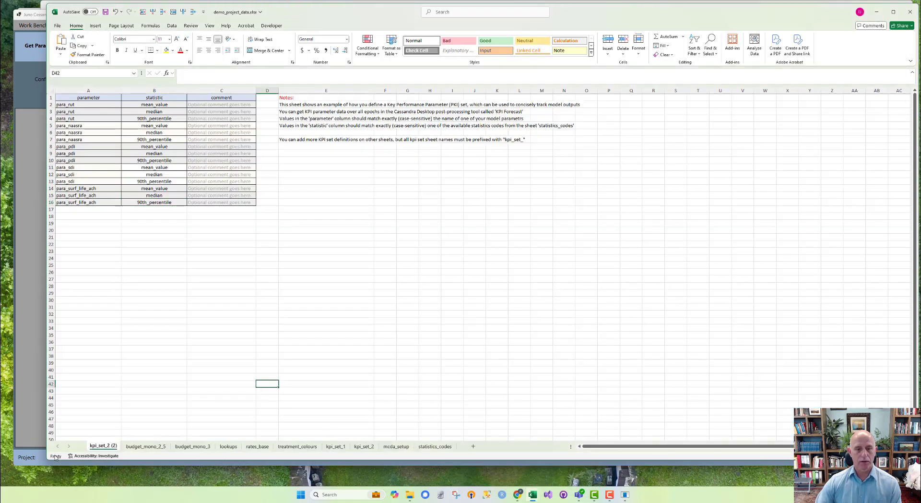
{"action": "left_click_drag", "start_coordinate": [102, 448], "coordinate": [391, 450]}
- Rename the duplicated KPI sheet as kpi_set_3 and save the workbook
{"action": "double_click", "coordinate": [355, 446]}
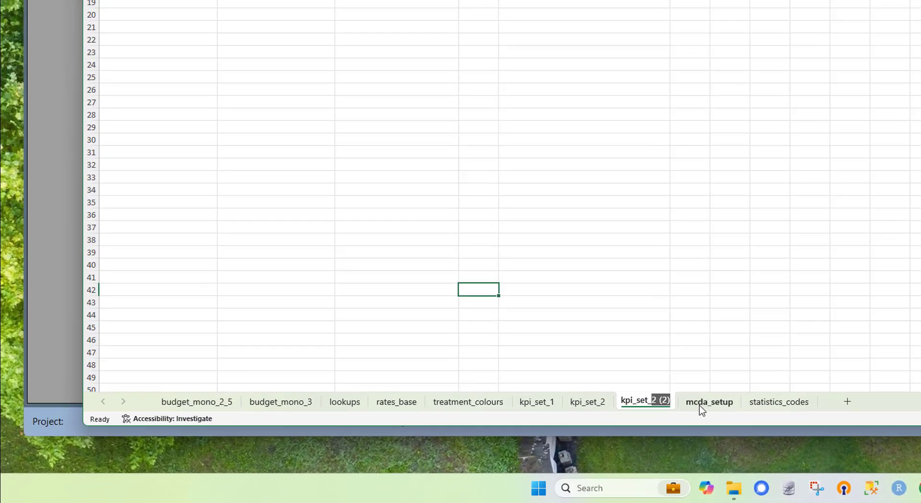
{"action": "type", "text": "3"}
{"action": "left_click", "coordinate": [719, 303]}
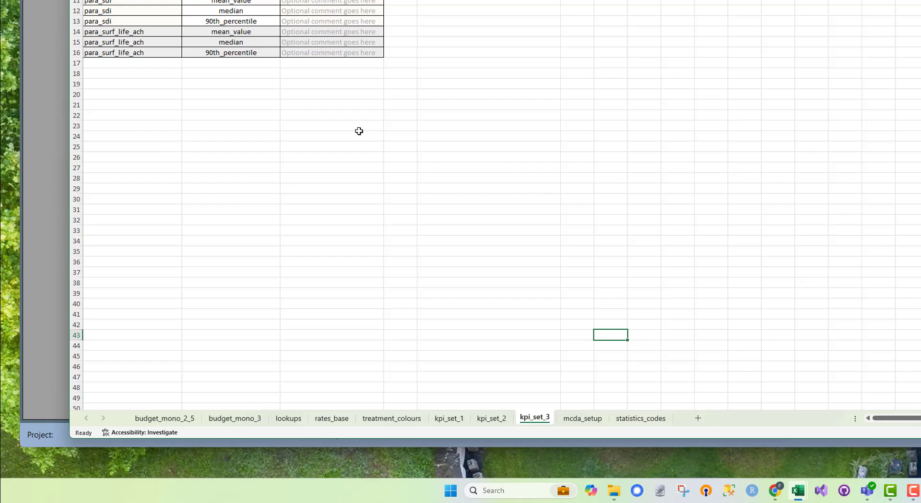
{"action": "left_click_drag", "start_coordinate": [359, 146], "coordinate": [359, 136]}
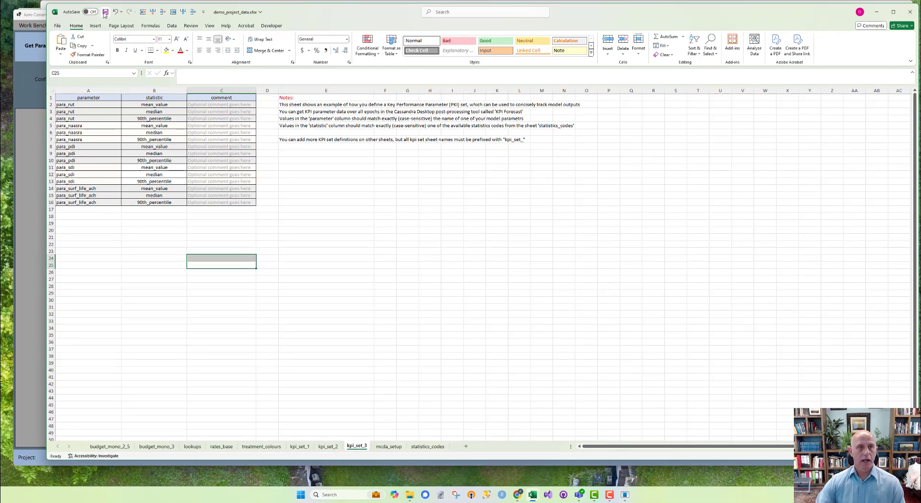
{"action": "left_click", "coordinate": [105, 11]}
- Switch to the Juno Cassandra Toolbox and reload work_bench.xlsx from the cassandra folder as the work bench setup file
{"action": "left_click", "coordinate": [32, 118]}
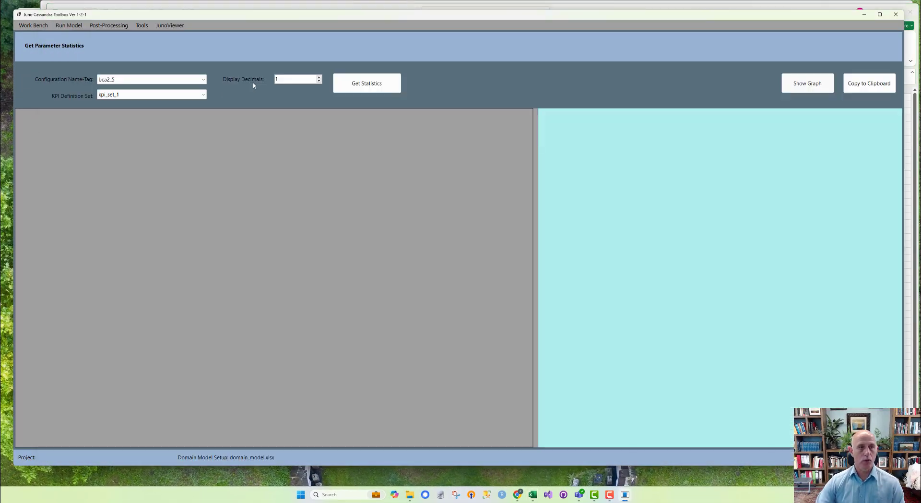
{"action": "left_click", "coordinate": [68, 25]}
{"action": "left_click", "coordinate": [88, 66]}
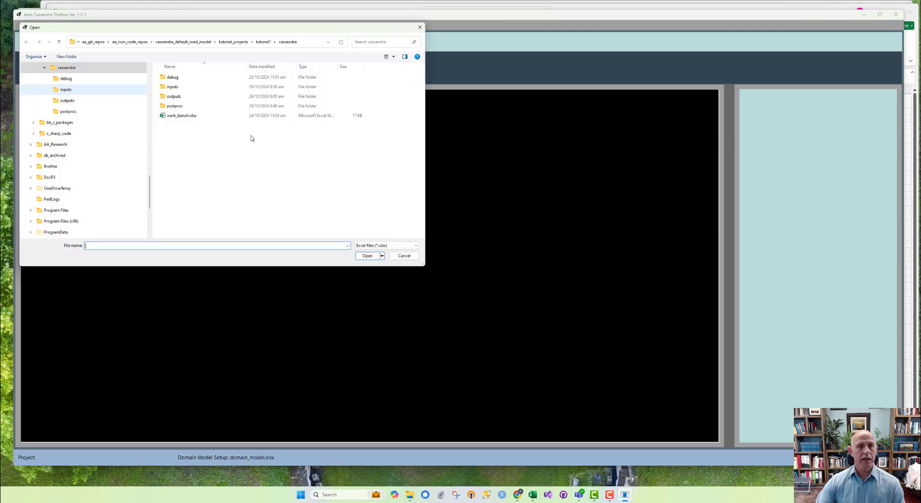
{"action": "double_click", "coordinate": [182, 116]}
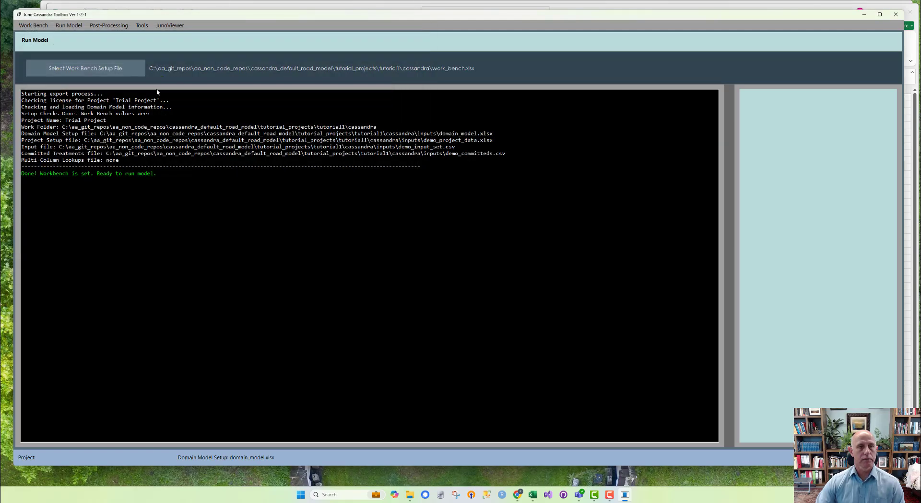
- Reopen the KPI Forecast tool and check its KPI definition sets for kpi_set_3
{"action": "left_click", "coordinate": [117, 26]}
{"action": "left_click", "coordinate": [115, 53]}
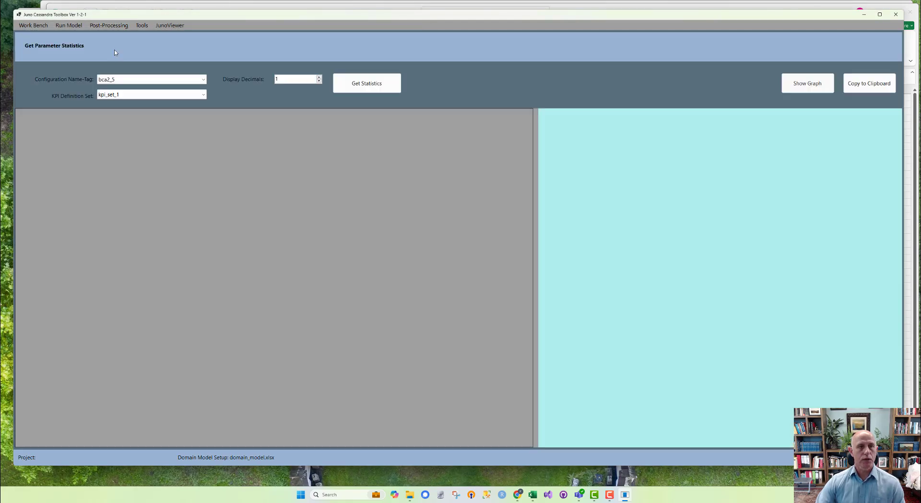
{"action": "left_click", "coordinate": [200, 95]}
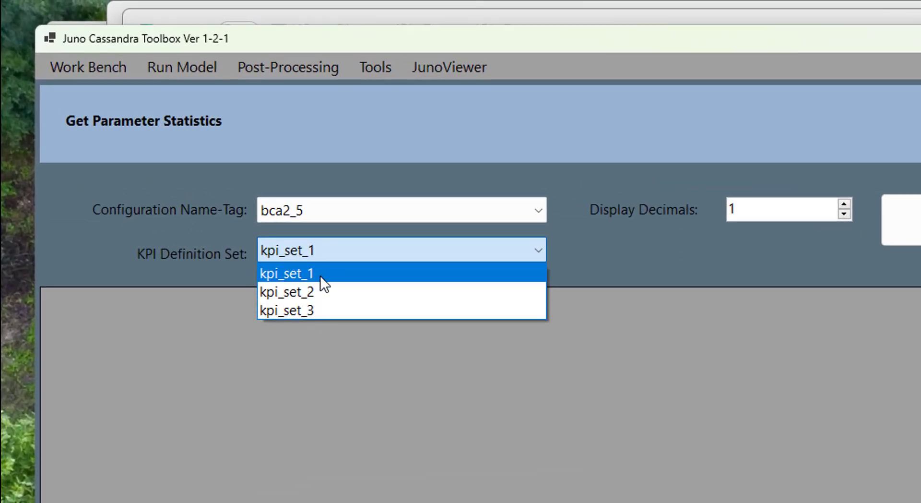
{"action": "key", "text": "Escape"}
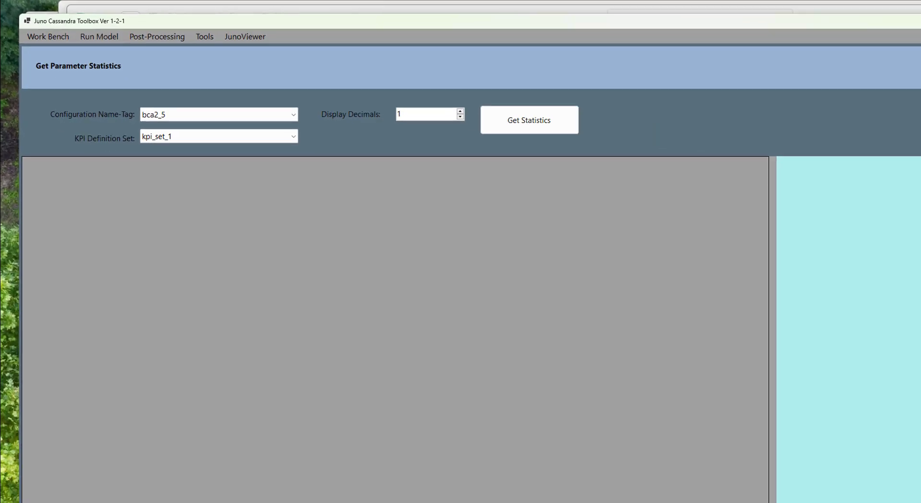
- Switch to demo_project_data.xlsx in Excel and delete the kpi_set_3 sheet
{"action": "mouse_move", "coordinate": [532, 494]}
{"action": "left_click", "coordinate": [551, 475]}
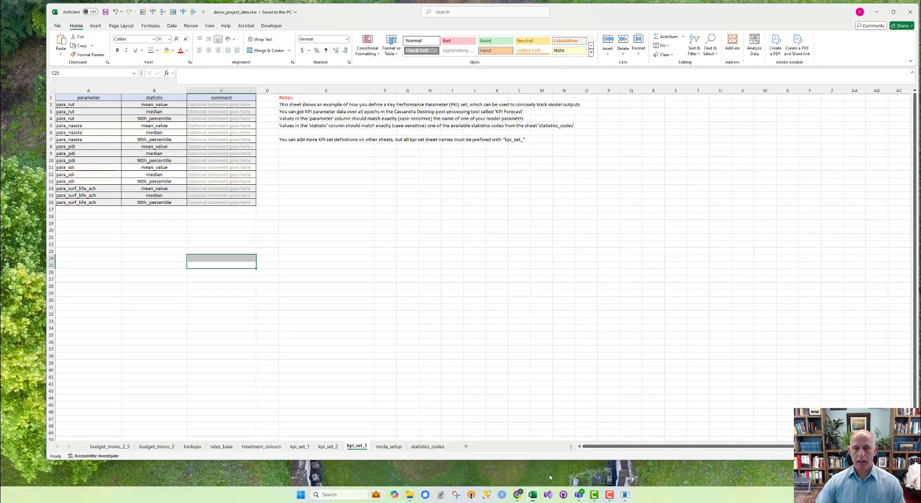
{"action": "right_click", "coordinate": [355, 448]}
{"action": "left_click", "coordinate": [380, 352]}
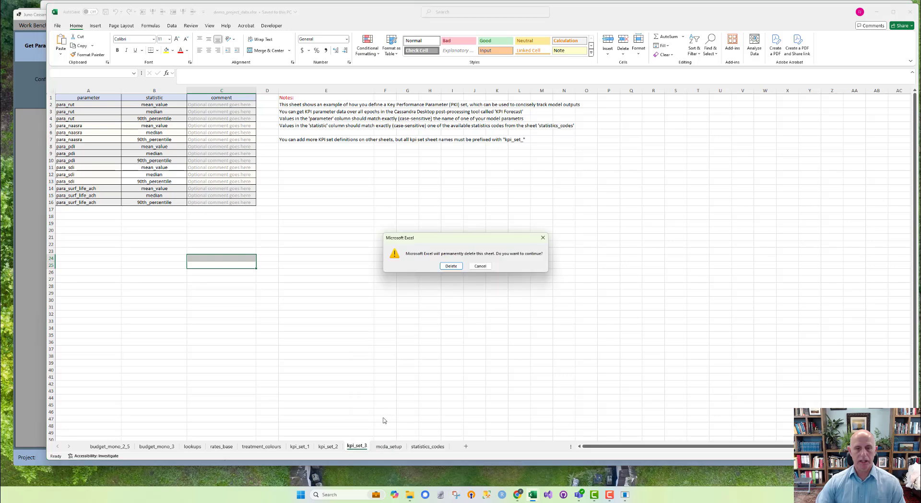
{"action": "left_click", "coordinate": [450, 266]}
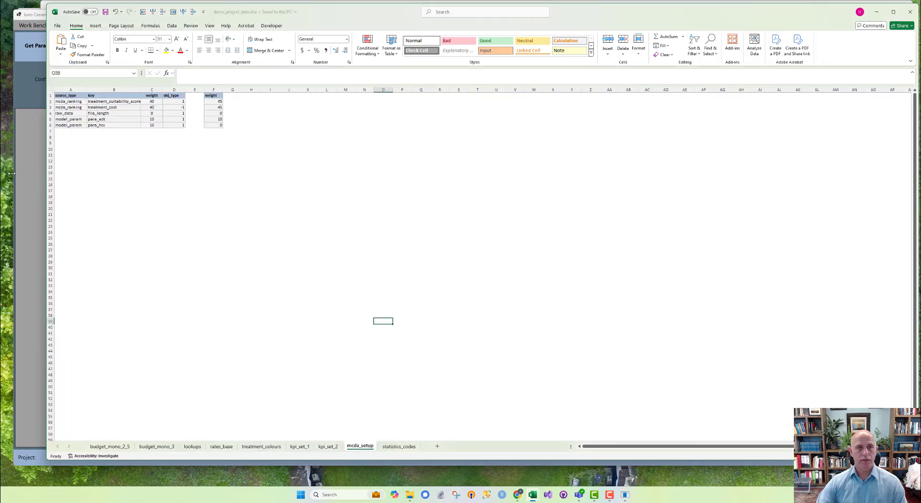
- Switch to the Juno Cassandra Toolbox and reload work_bench.xlsx as the work bench setup file
{"action": "key", "text": "alt+Tab"}
{"action": "left_click", "coordinate": [33, 25]}
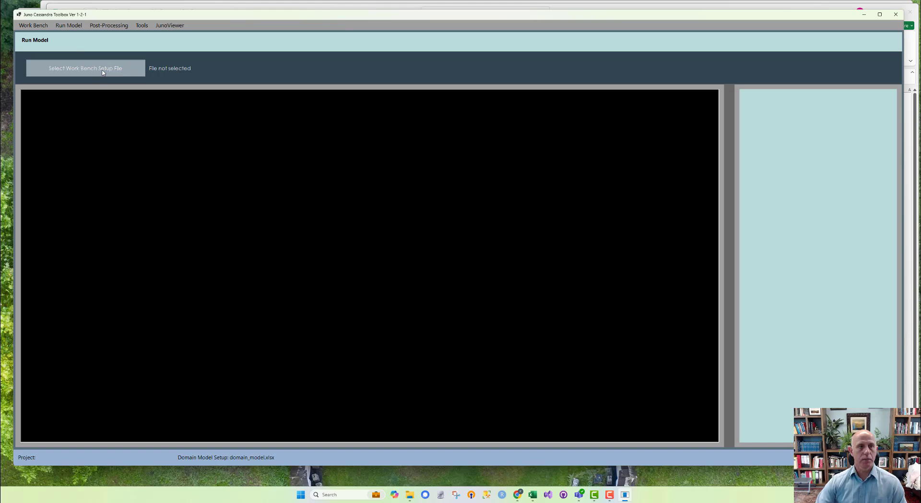
{"action": "left_click", "coordinate": [72, 68]}
{"action": "double_click", "coordinate": [175, 115]}
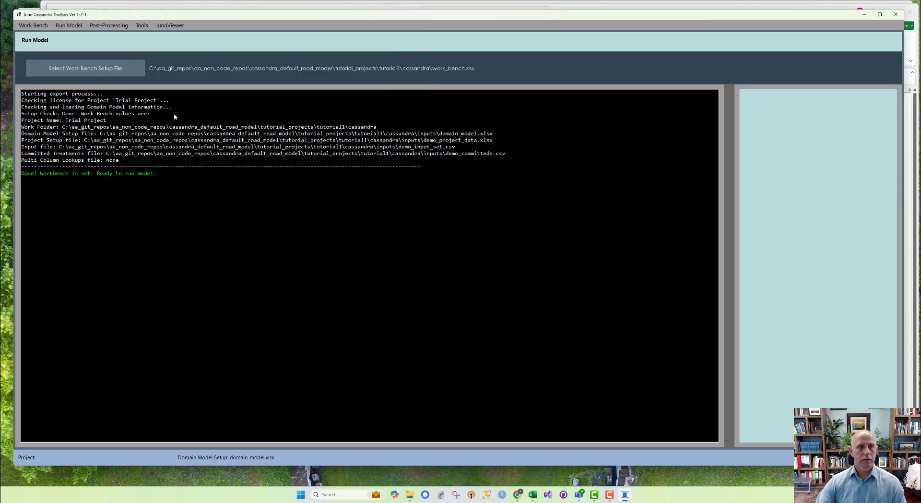
- Get parameter statistics for configuration bca2_5 with KPI definition set kpi_set_1 and widen the results table to show all forecast years
{"action": "left_click", "coordinate": [117, 25]}
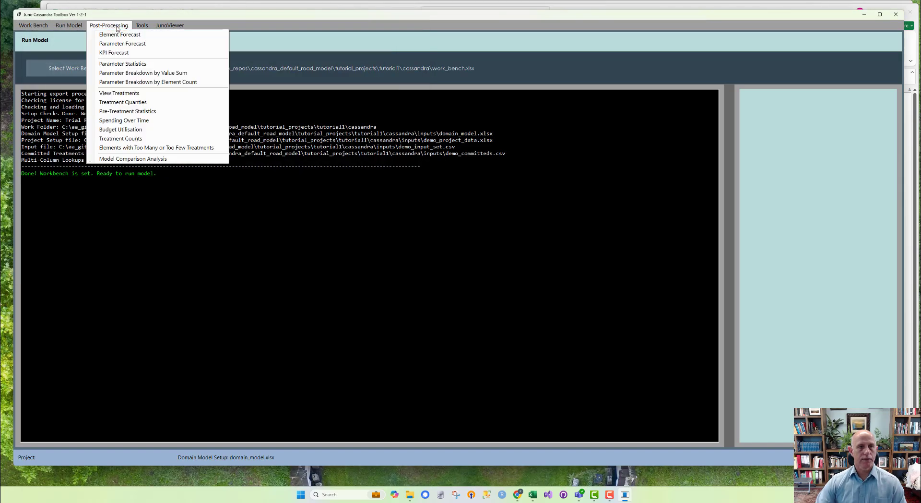
{"action": "left_click", "coordinate": [123, 64]}
{"action": "left_click", "coordinate": [204, 98]}
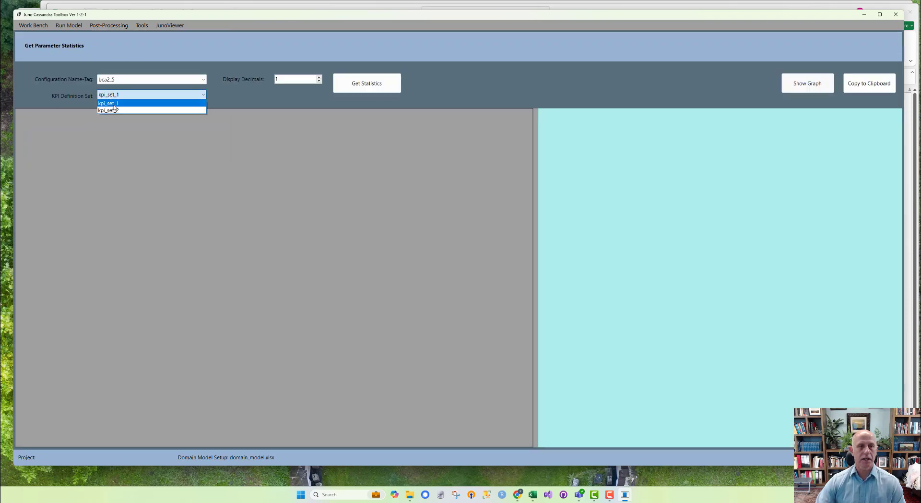
{"action": "left_click", "coordinate": [114, 103]}
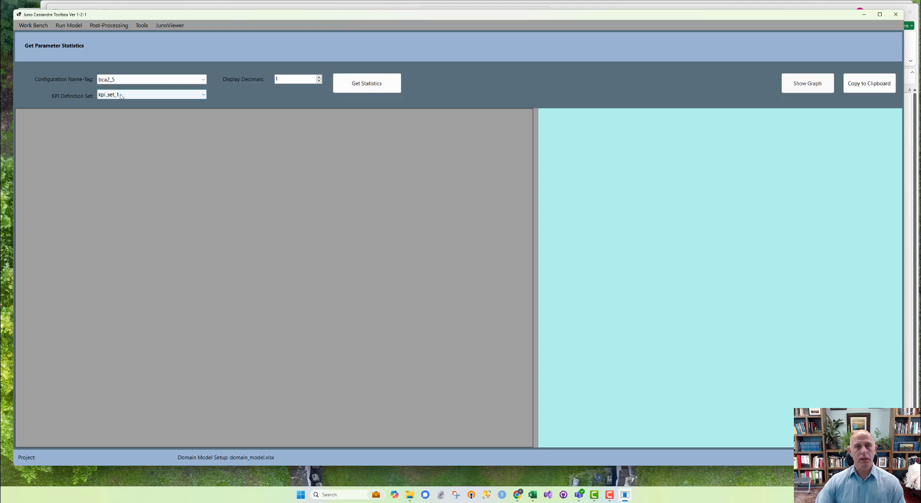
{"action": "left_click", "coordinate": [374, 85]}
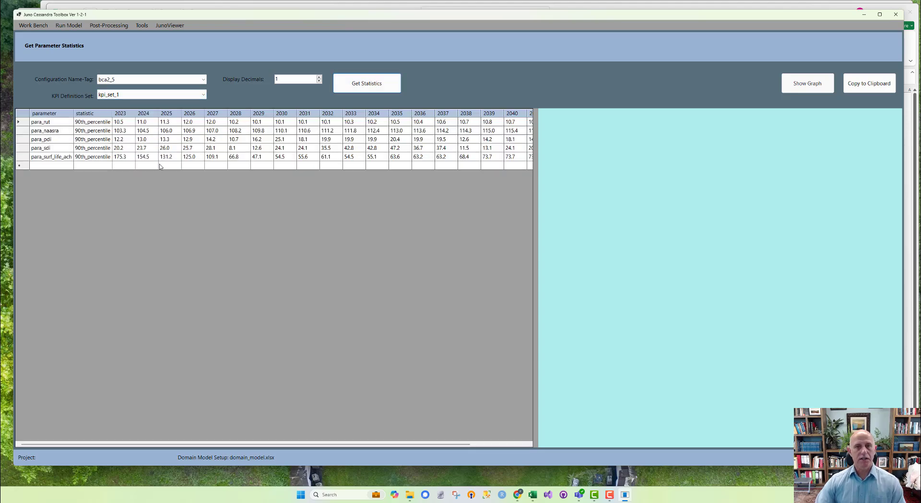
{"action": "left_click_drag", "start_coordinate": [535, 240], "coordinate": [723, 245]}
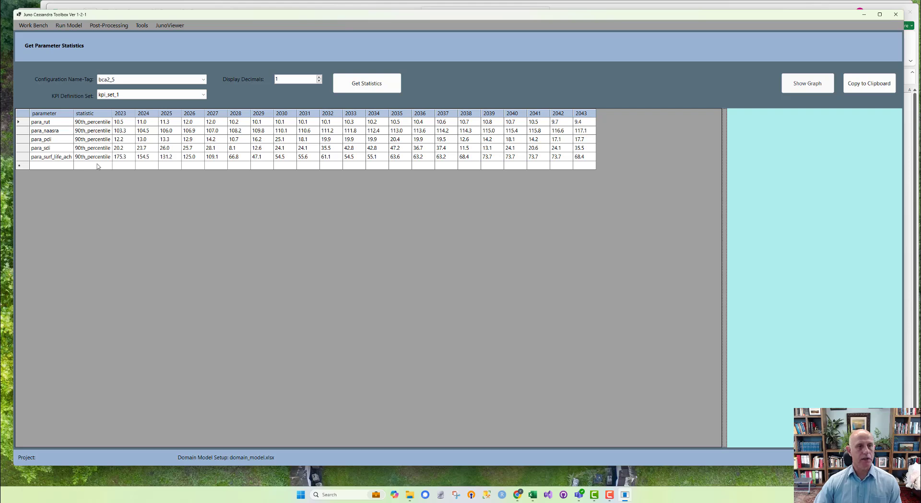
- Get the parameter statistics with kpi_set_2 and inspect the para_rut and para_naasra rows
{"action": "left_click", "coordinate": [201, 94]}
{"action": "left_click", "coordinate": [187, 108]}
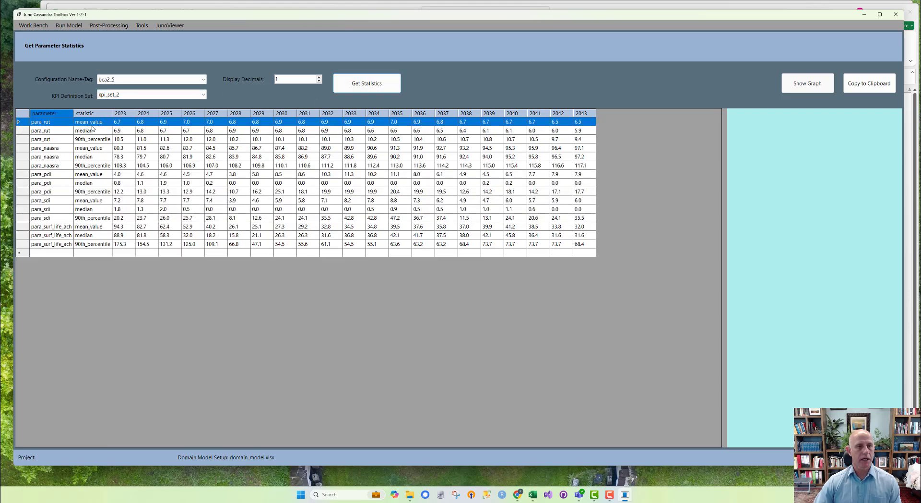
{"action": "left_click", "coordinate": [92, 140]}
{"action": "left_click", "coordinate": [37, 151]}
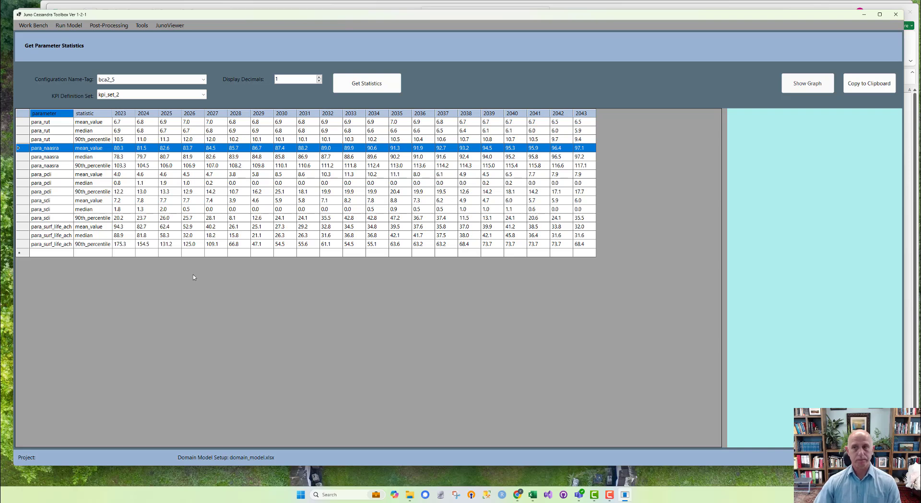
- Generate a Parameter Forecast of para_rut for configuration bca2_5
{"action": "left_click", "coordinate": [115, 26]}
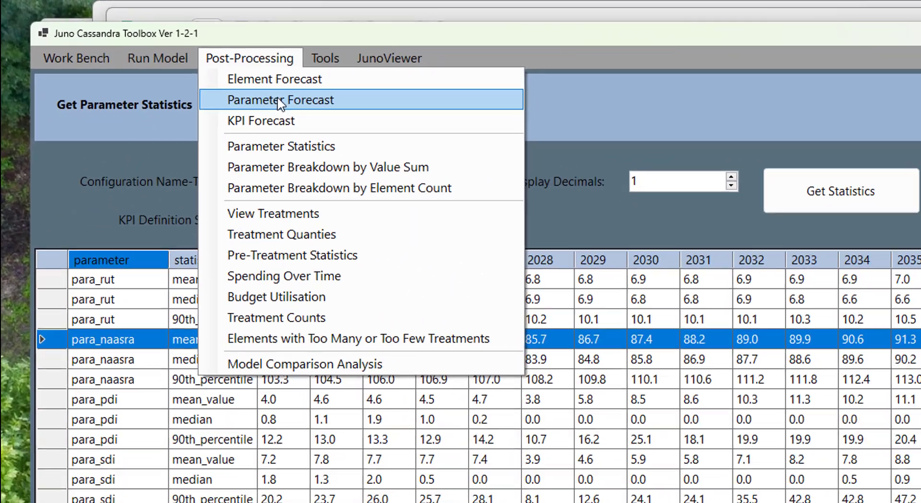
{"action": "left_click", "coordinate": [278, 100]}
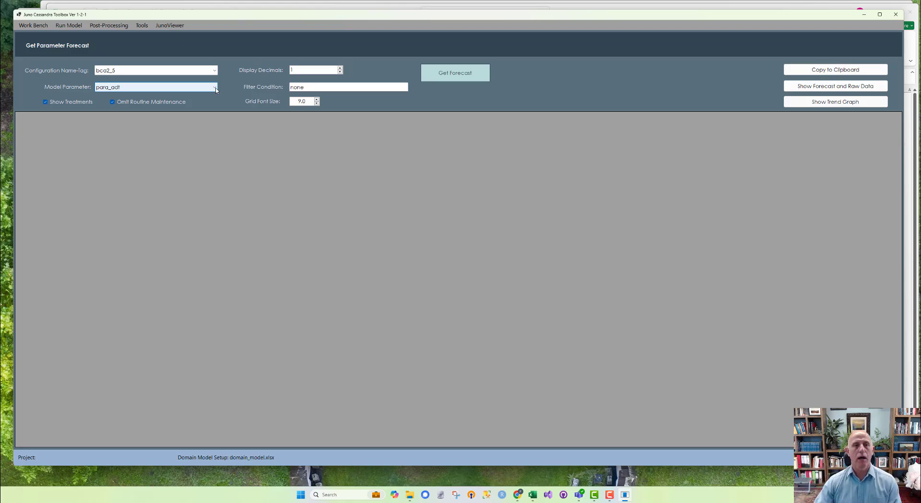
{"action": "left_click", "coordinate": [215, 87]}
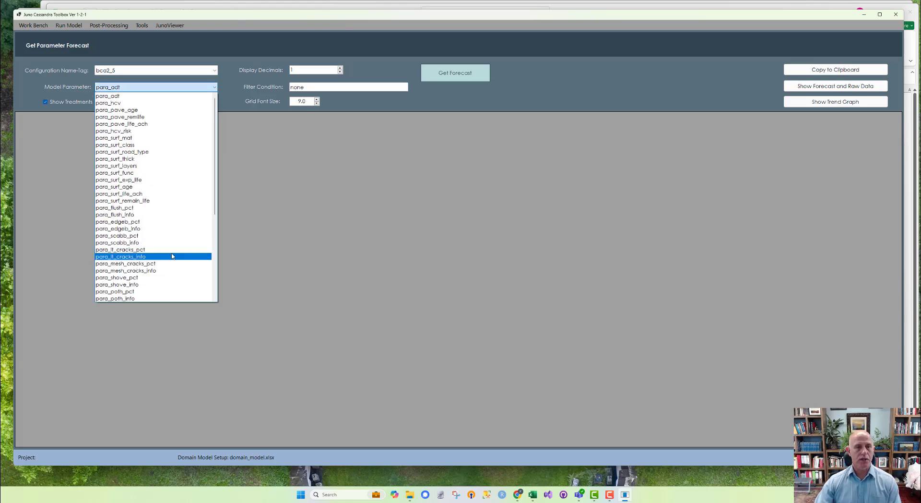
{"action": "scroll", "coordinate": [172, 256], "scroll_direction": "down", "scroll_amount": 7}
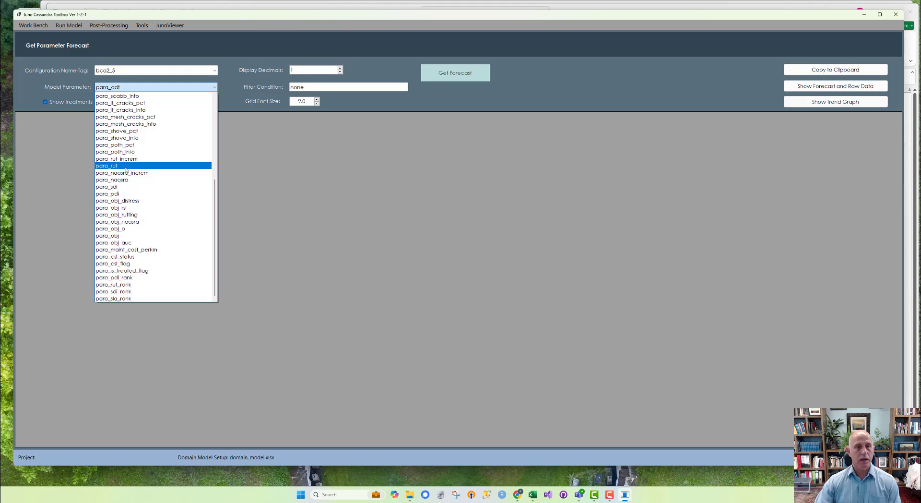
{"action": "left_click", "coordinate": [125, 168]}
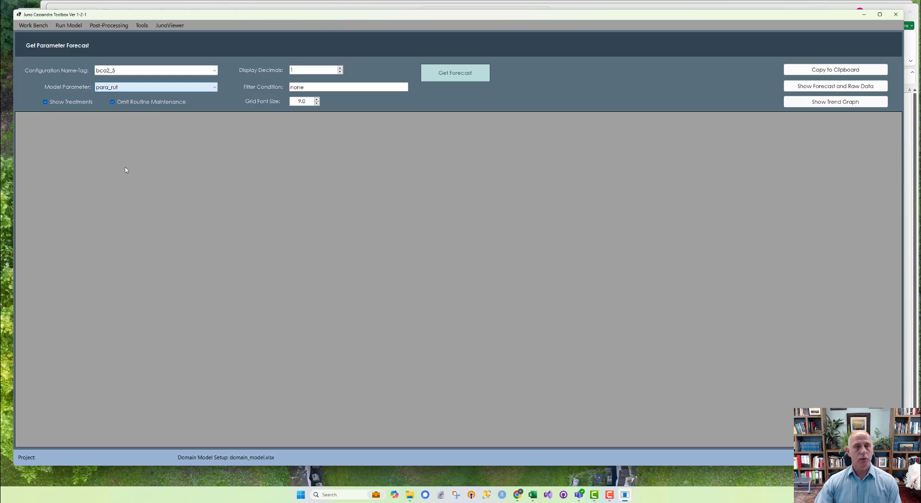
{"action": "left_click", "coordinate": [118, 71]}
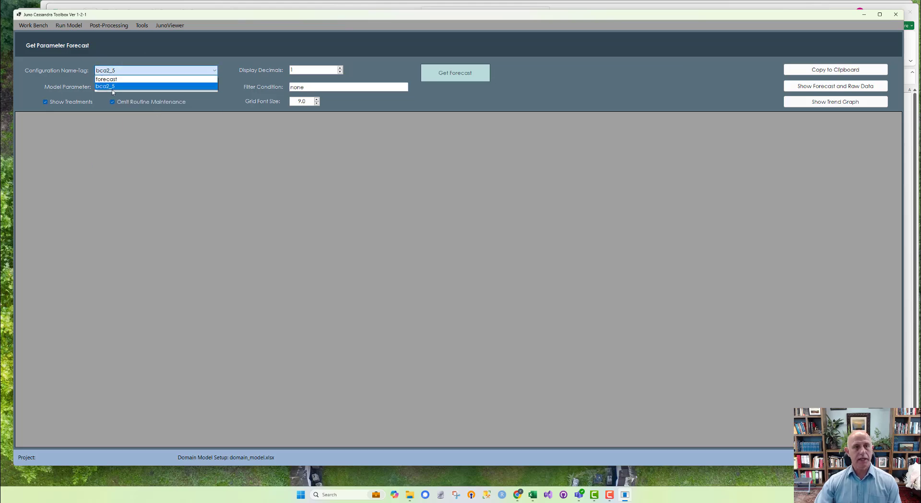
{"action": "left_click", "coordinate": [111, 87]}
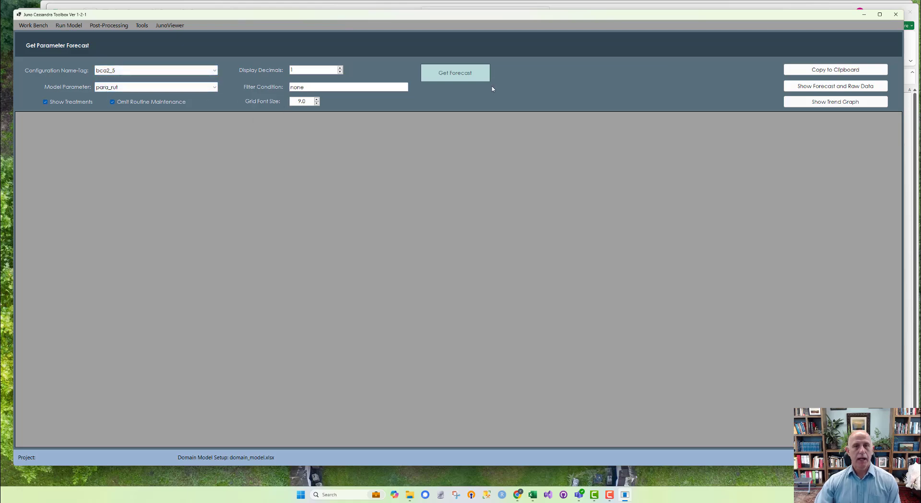
{"action": "left_click", "coordinate": [468, 75]}
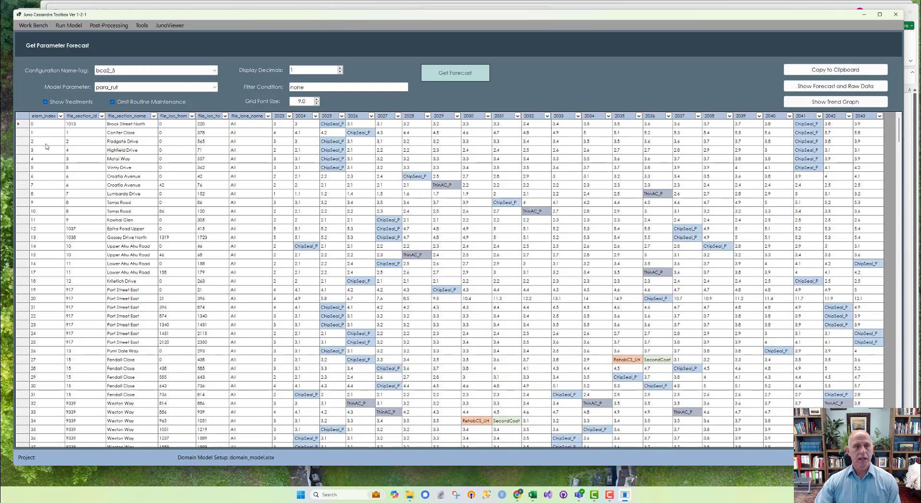
- Examine the para_rut forecast table, comparing rut depths per element before and after the planned treatments
{"action": "left_click", "coordinate": [25, 133]}
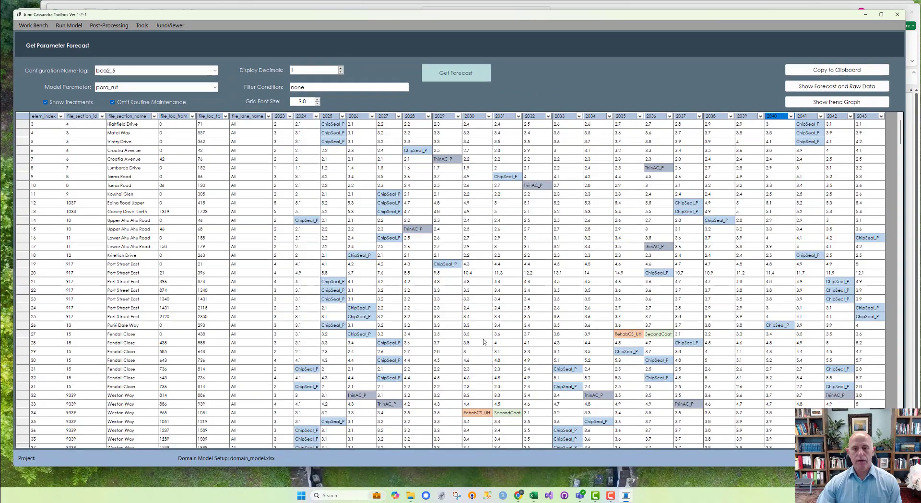
{"action": "scroll", "coordinate": [475, 339], "scroll_direction": "down", "scroll_amount": 4}
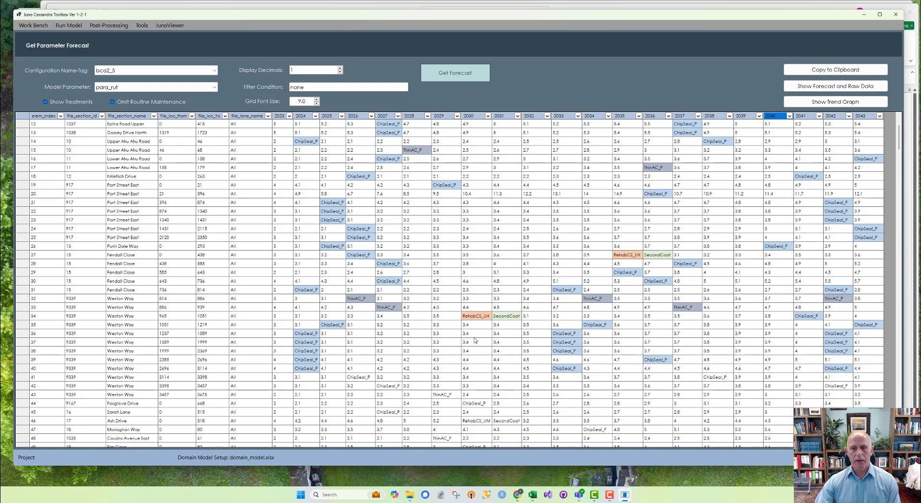
{"action": "scroll", "coordinate": [442, 326], "scroll_direction": "down", "scroll_amount": 4}
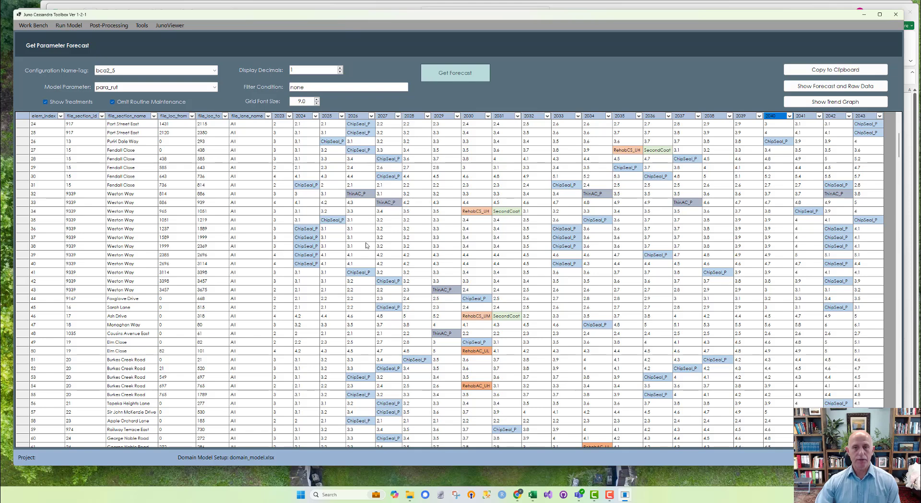
{"action": "scroll", "coordinate": [361, 246], "scroll_direction": "down", "scroll_amount": 17}
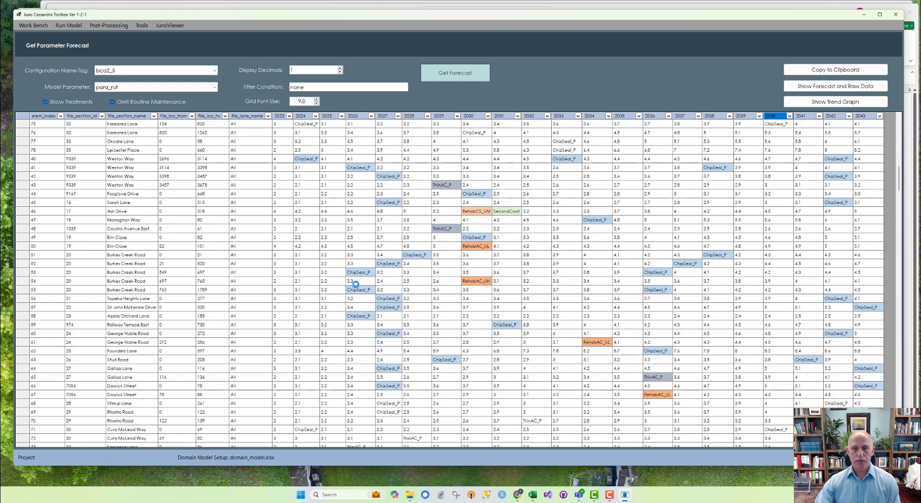
{"action": "scroll", "coordinate": [355, 284], "scroll_direction": "down", "scroll_amount": 12}
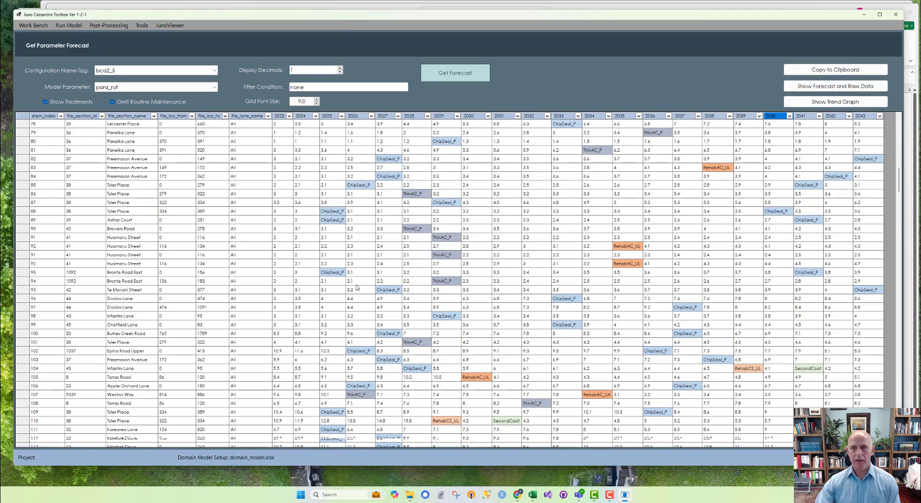
{"action": "left_click", "coordinate": [425, 168]}
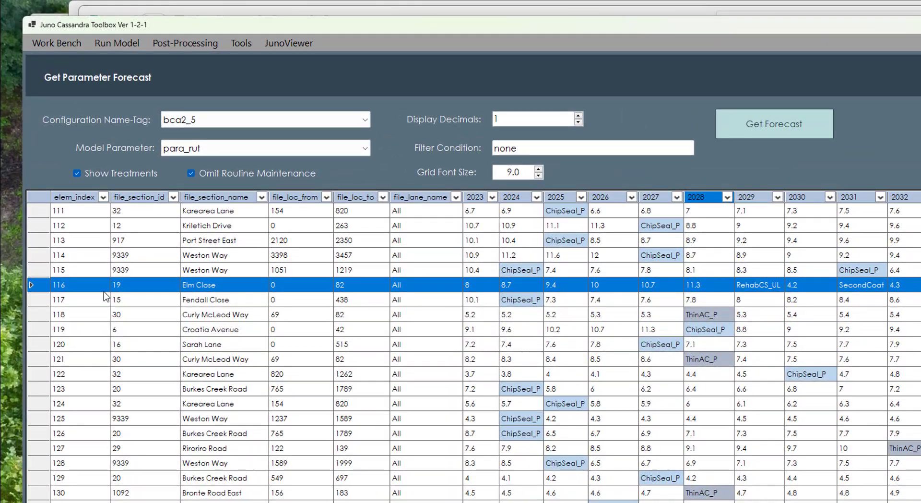
{"action": "left_click", "coordinate": [767, 317]}
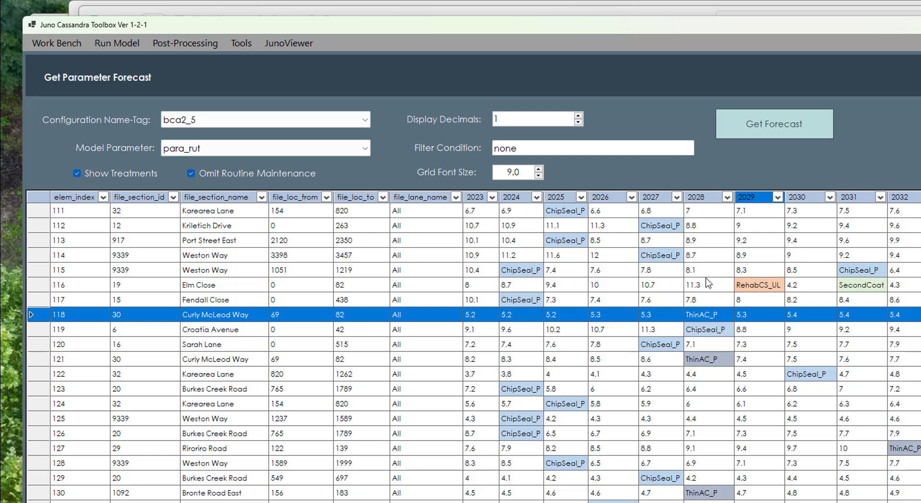
{"action": "scroll", "coordinate": [746, 403], "scroll_direction": "up", "scroll_amount": 3}
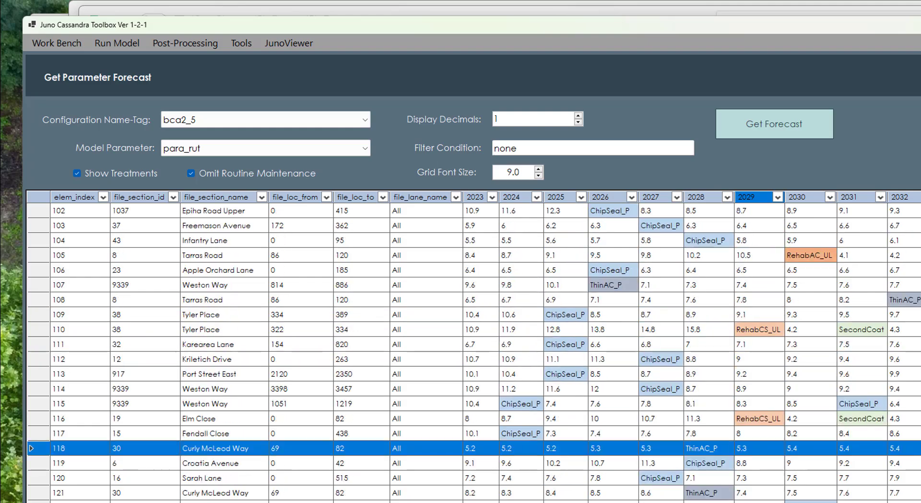
{"action": "scroll", "coordinate": [745, 403], "scroll_direction": "up", "scroll_amount": 16}
{"action": "scroll", "coordinate": [746, 403], "scroll_direction": "up", "scroll_amount": 5}
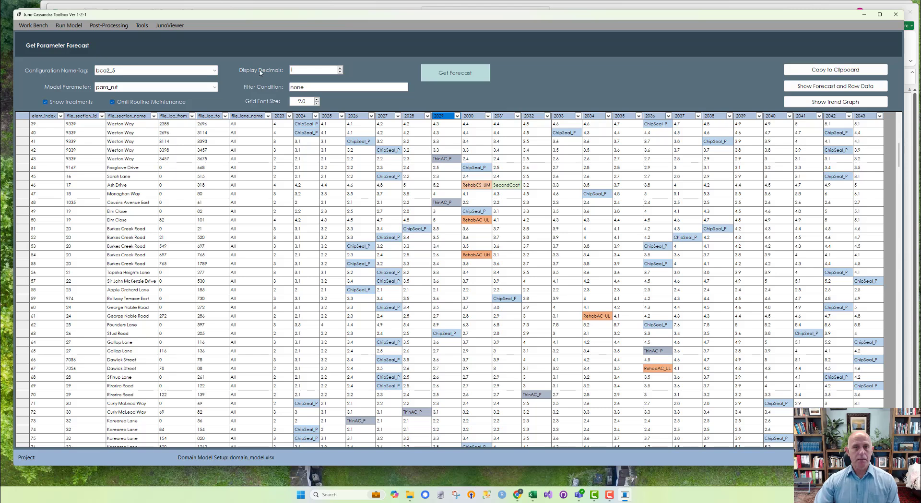
- Check the forecast's filter condition and set the grid font size to 8.5
{"action": "left_click", "coordinate": [311, 89]}
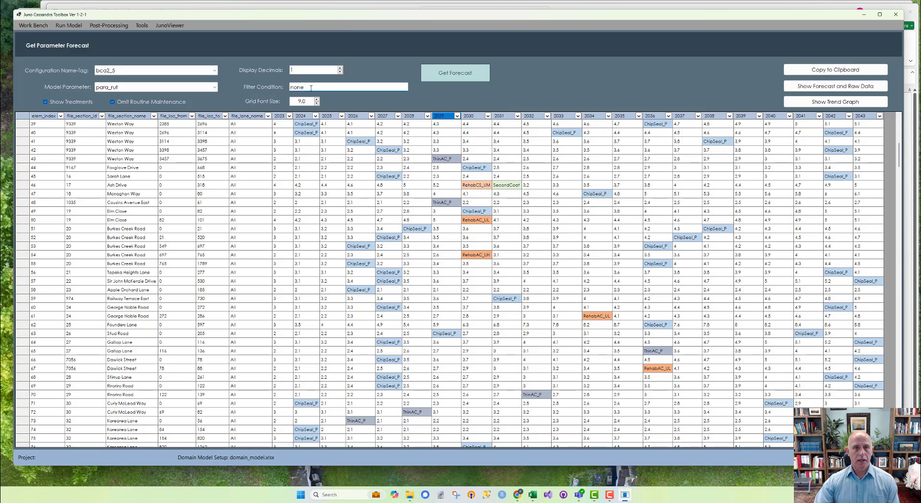
{"action": "left_click_drag", "start_coordinate": [311, 87], "coordinate": [279, 85]}
{"action": "left_click", "coordinate": [317, 104]}
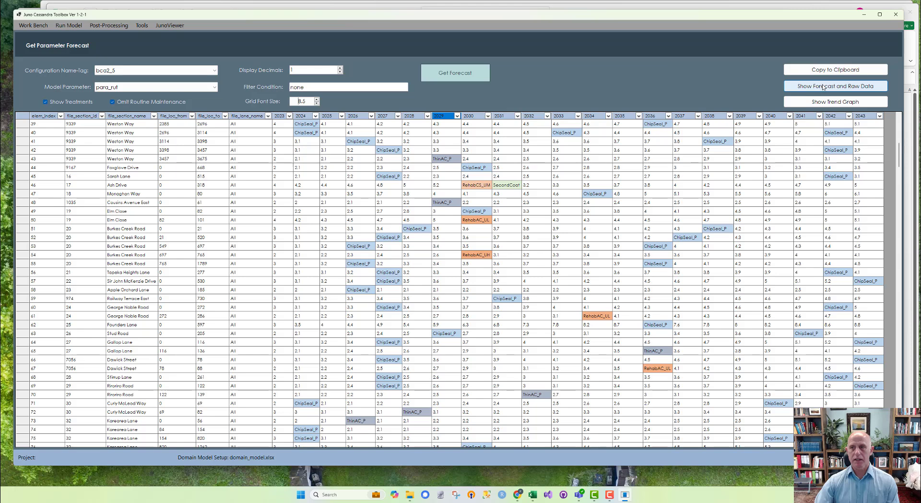
- View the forecast and raw input data for element 44, widening the forecast pane, and close the window
{"action": "left_click", "coordinate": [22, 167]}
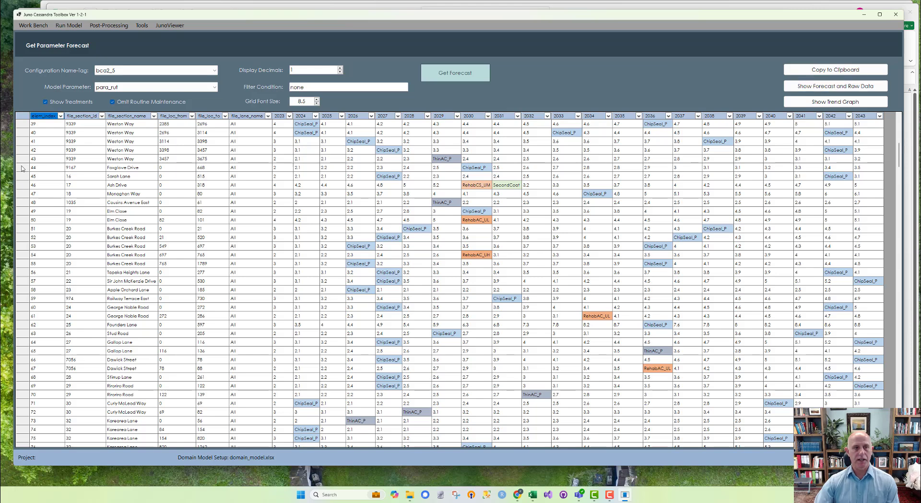
{"action": "left_click", "coordinate": [833, 91]}
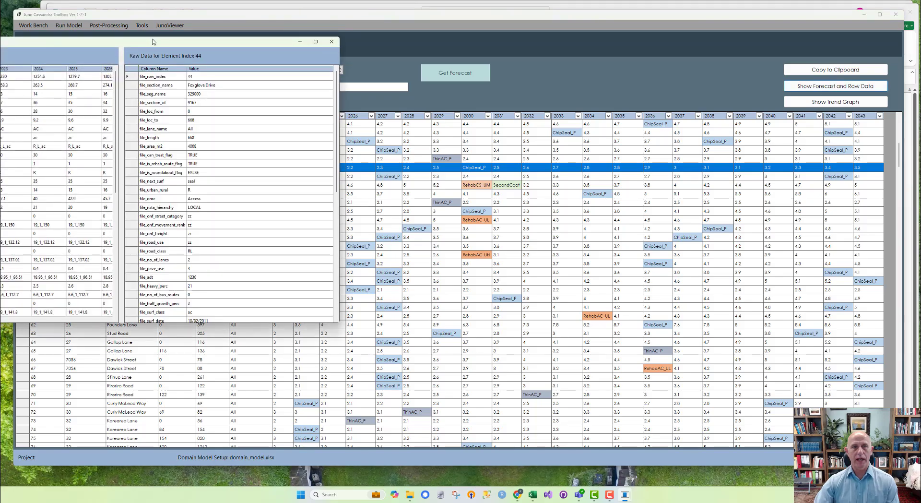
{"action": "left_click_drag", "start_coordinate": [157, 46], "coordinate": [592, 121]}
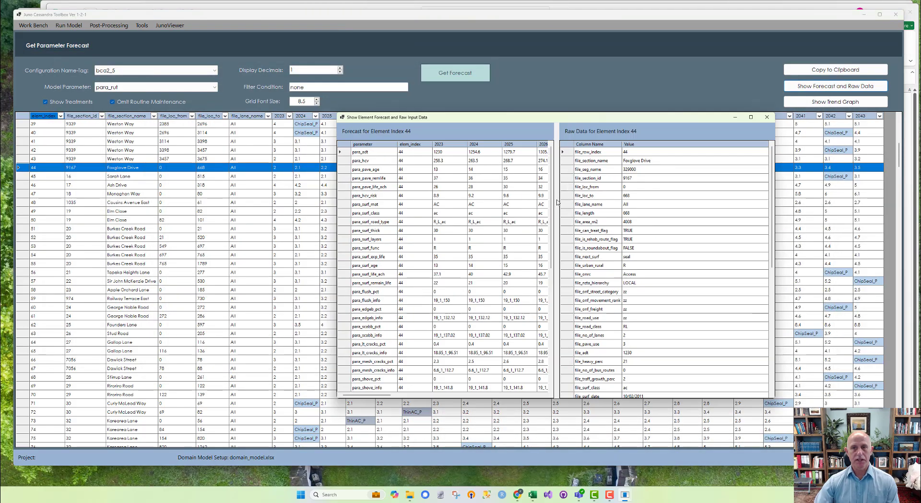
{"action": "left_click_drag", "start_coordinate": [555, 215], "coordinate": [647, 215]}
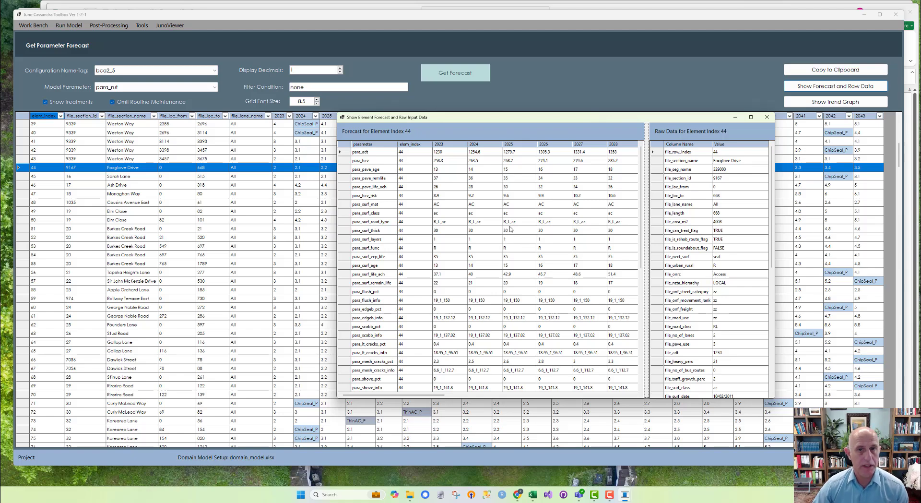
{"action": "left_click", "coordinate": [767, 117]}
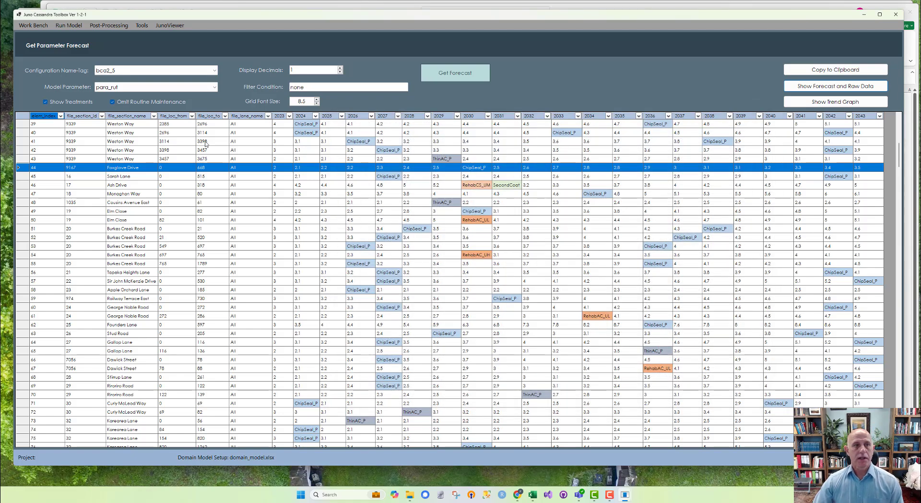
- Open the list of post-processing analyses
{"action": "left_click", "coordinate": [111, 26]}
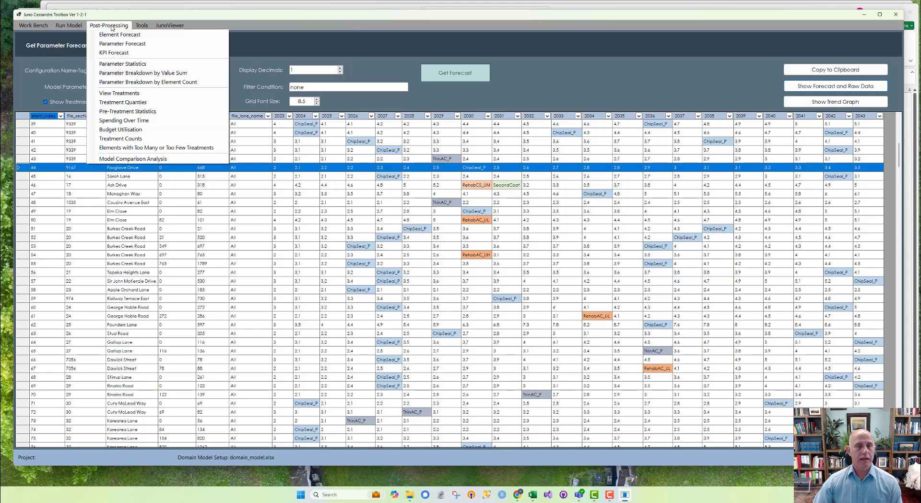